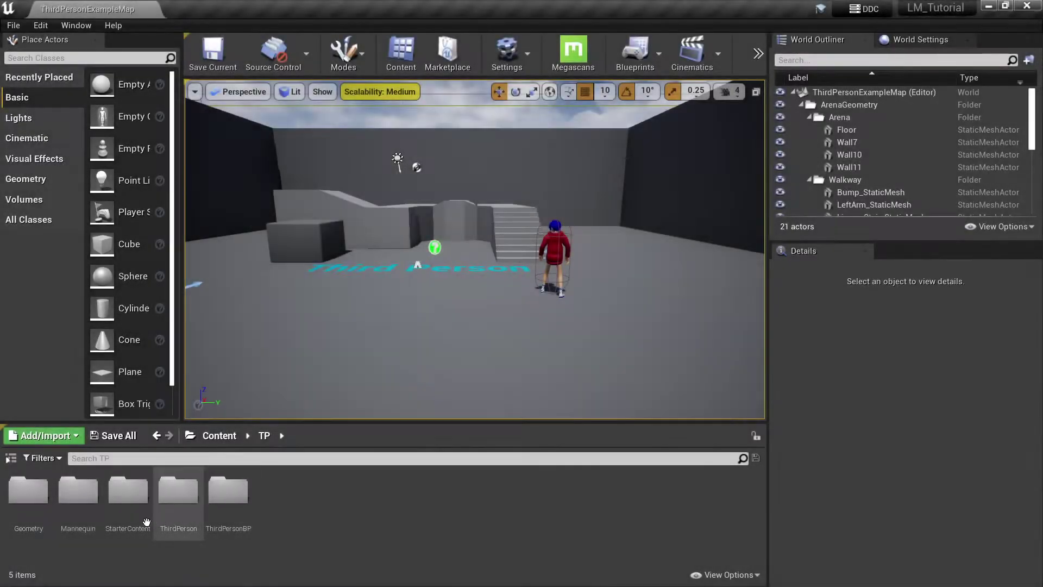
Step: Open the ThirdPerson_AnimBP animation blueprint from the Mannequin Animations folder
double_click(71, 500)
double_click(42, 518)
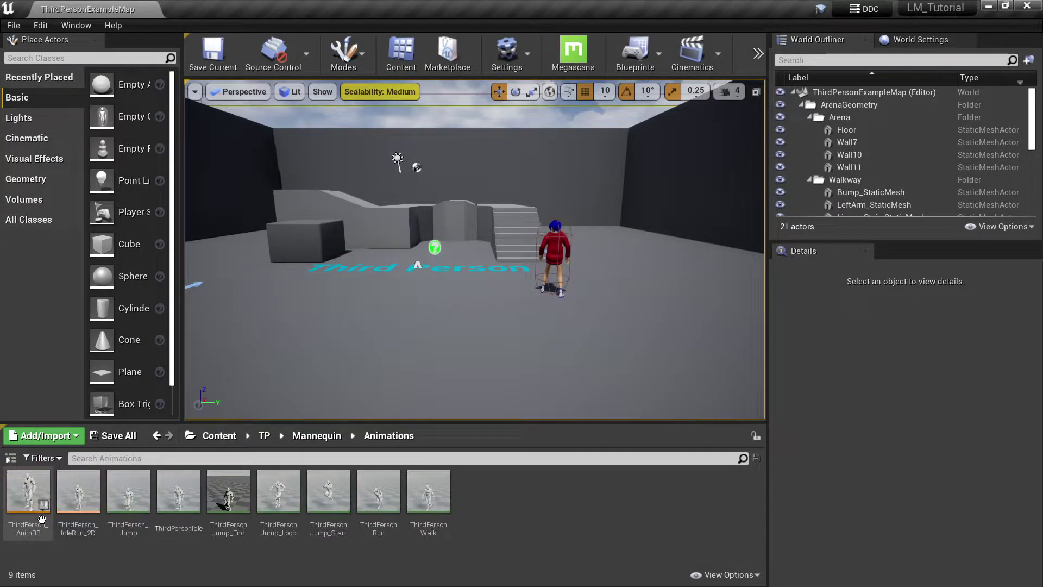
double_click(42, 519)
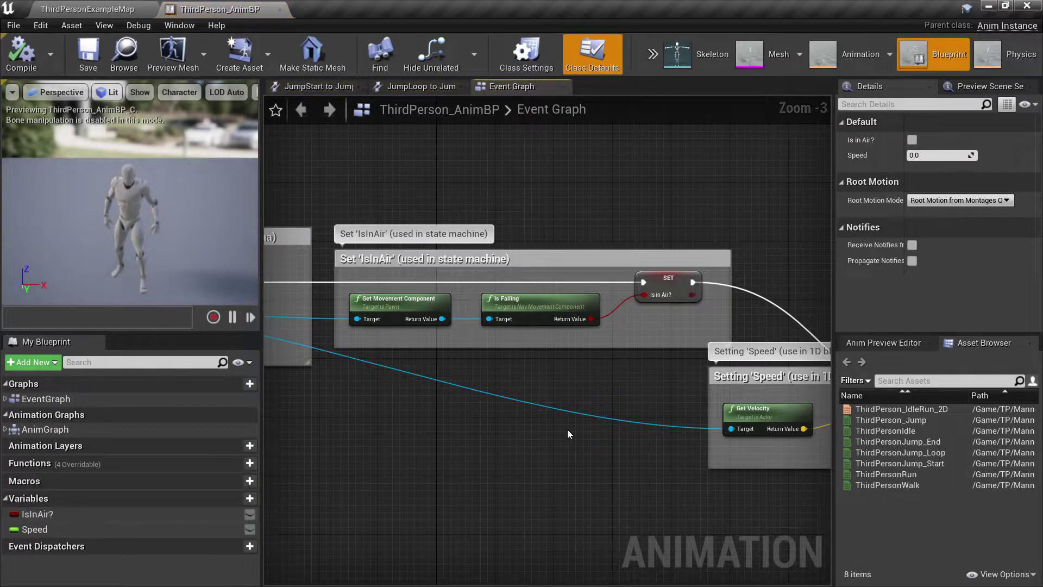
Step: Rearrange the IsInAir and Speed comment groups to make room after Is Valid
right_drag(442, 433, 430, 435)
drag(341, 264, 713, 273)
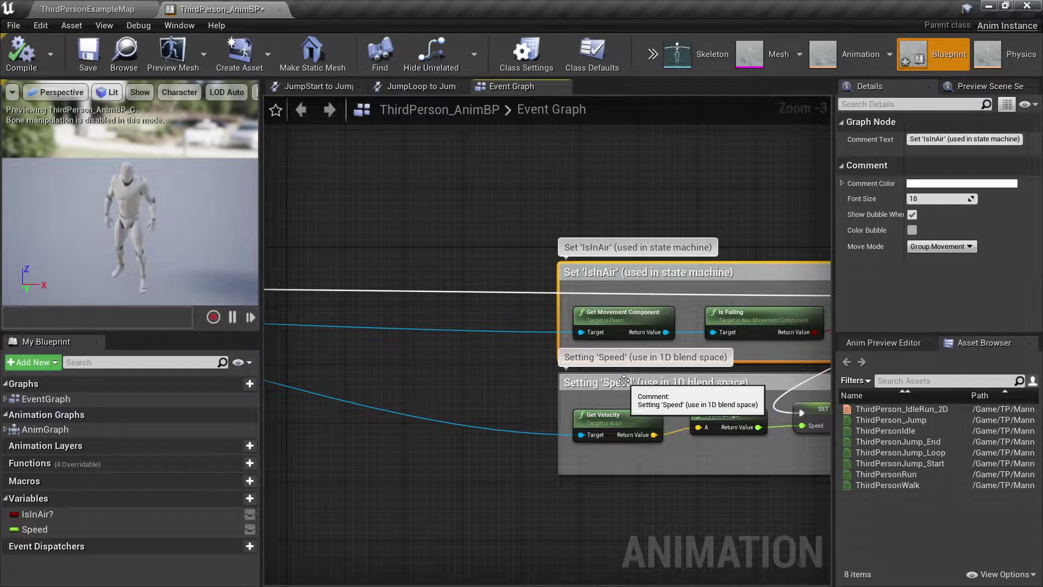
ctrl+click(683, 383)
drag(682, 383, 447, 387)
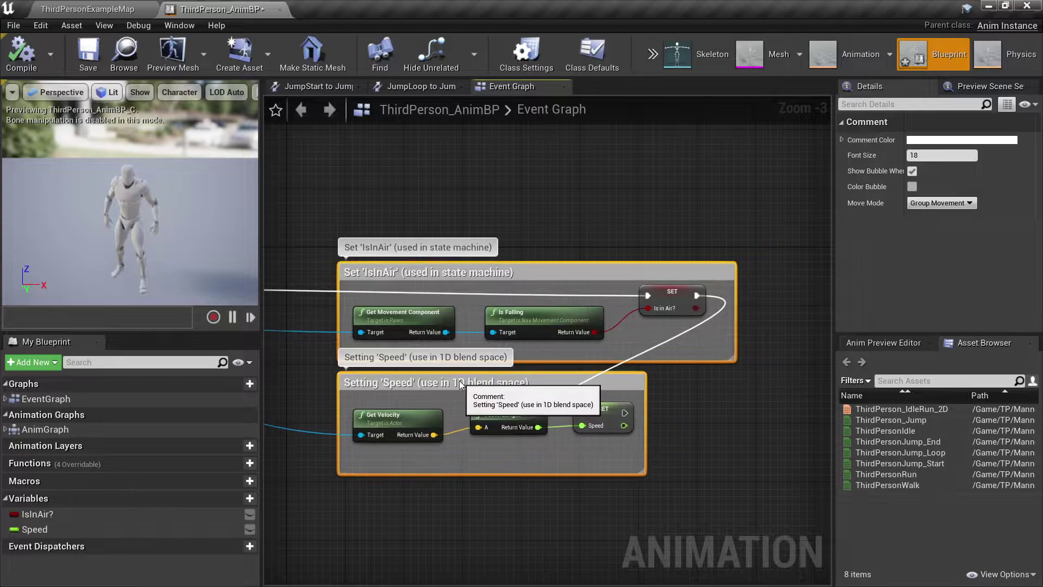
right_drag(266, 296, 480, 294)
Step: Insert a Sequence after Is Valid, wiring Then 0 to Set IsInAir and Then 1 to Set Speed
click(460, 280)
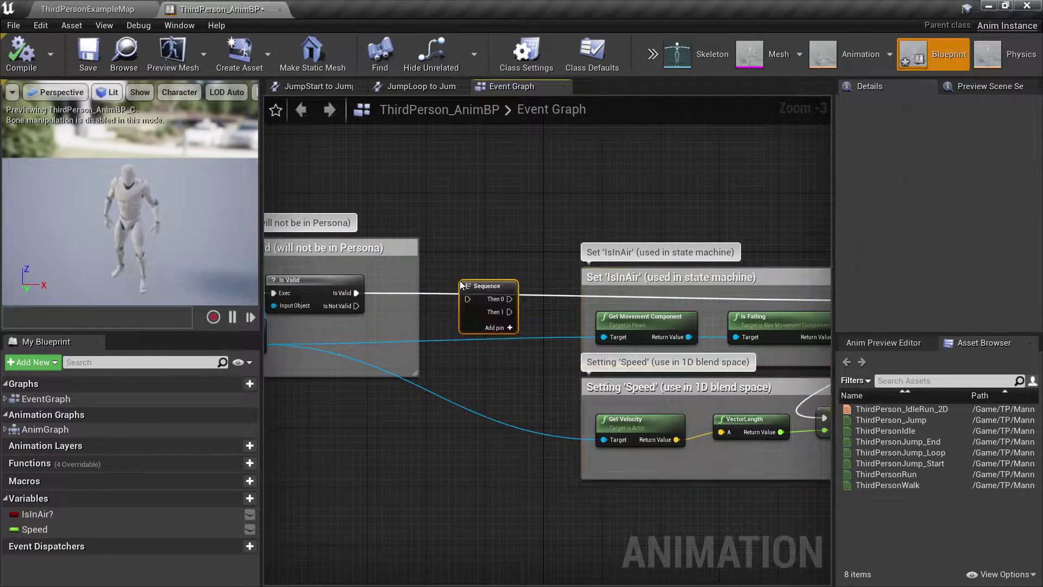
drag(356, 292, 485, 293)
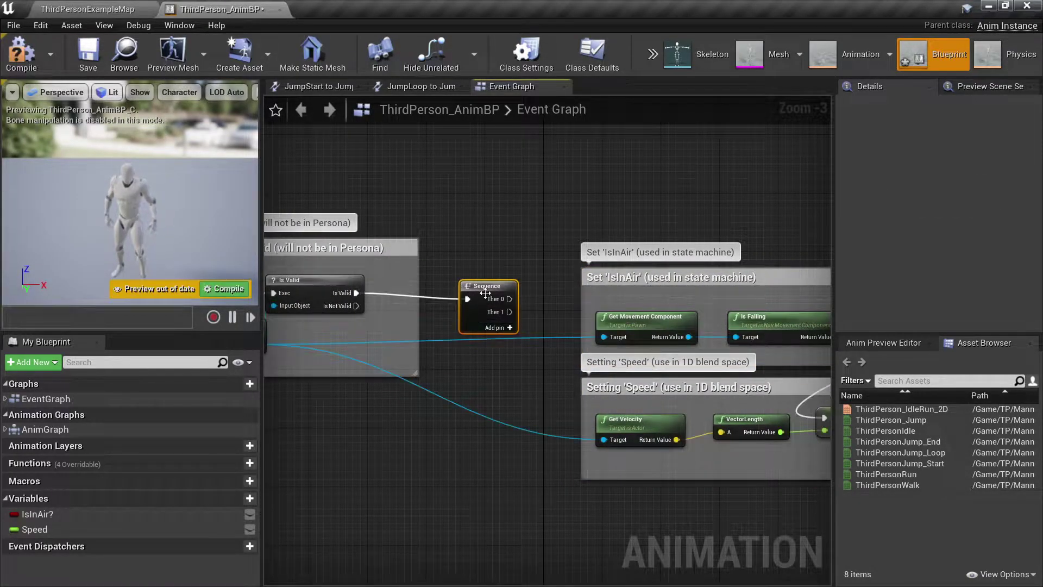
right_drag(563, 312, 442, 311)
drag(388, 299, 768, 300)
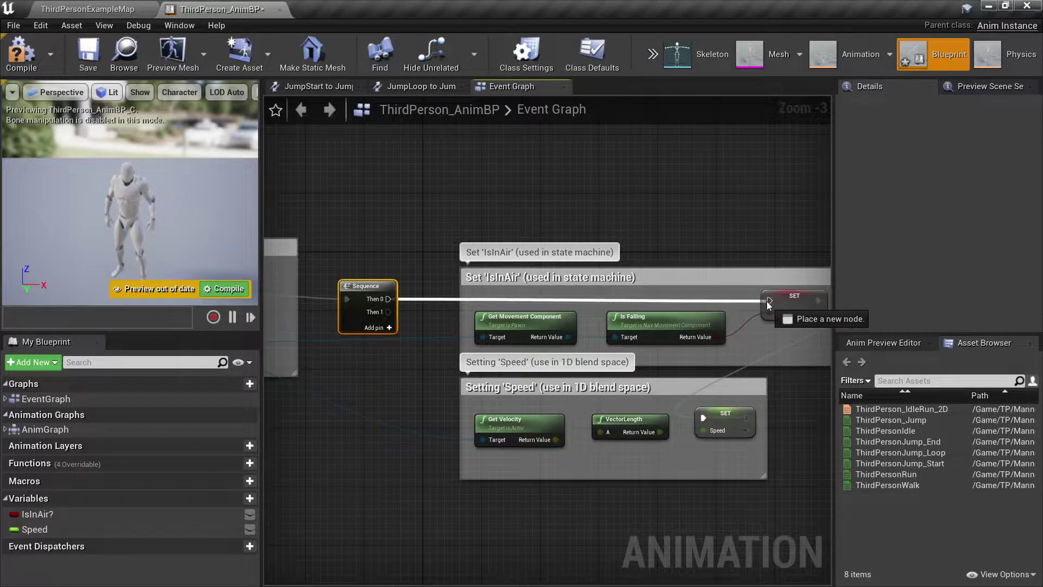
drag(388, 311, 703, 418)
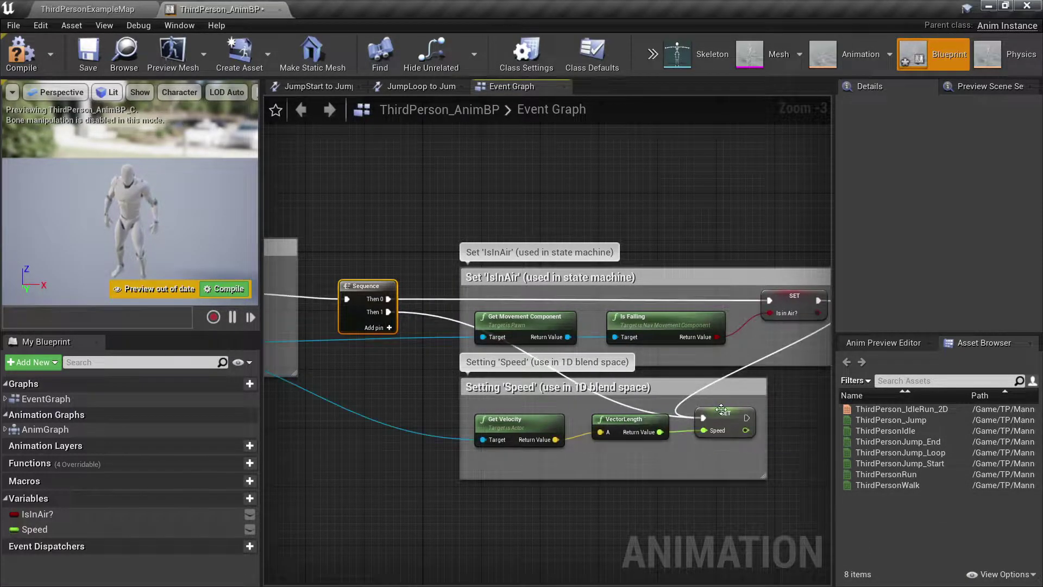
right_drag(788, 349, 678, 361)
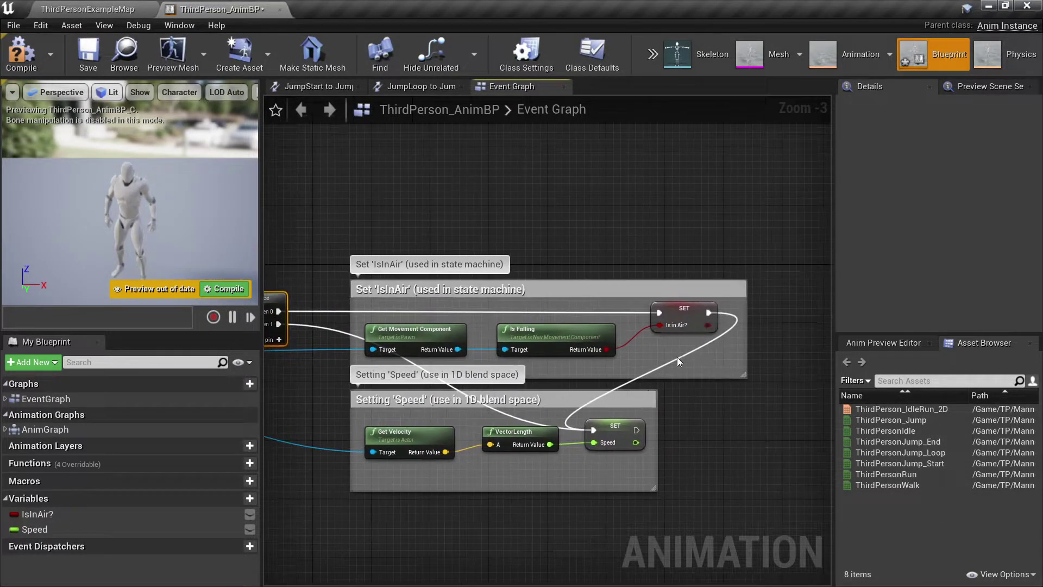
Step: Remove the old IsInAir-to-Speed setter link, then compile and save the blueprint
alt+click(712, 312)
right_drag(593, 377, 825, 354)
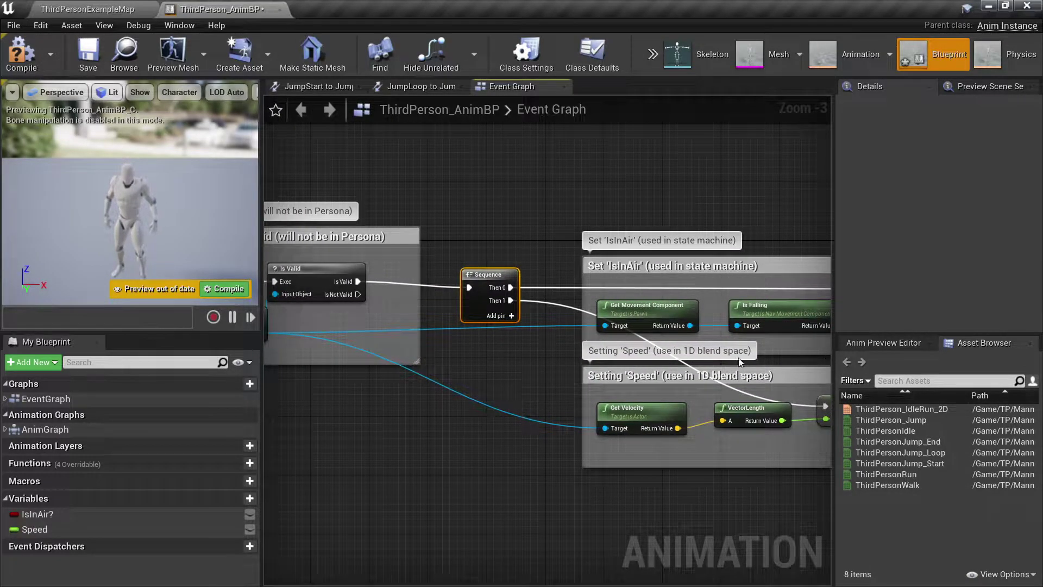
click(204, 294)
click(87, 59)
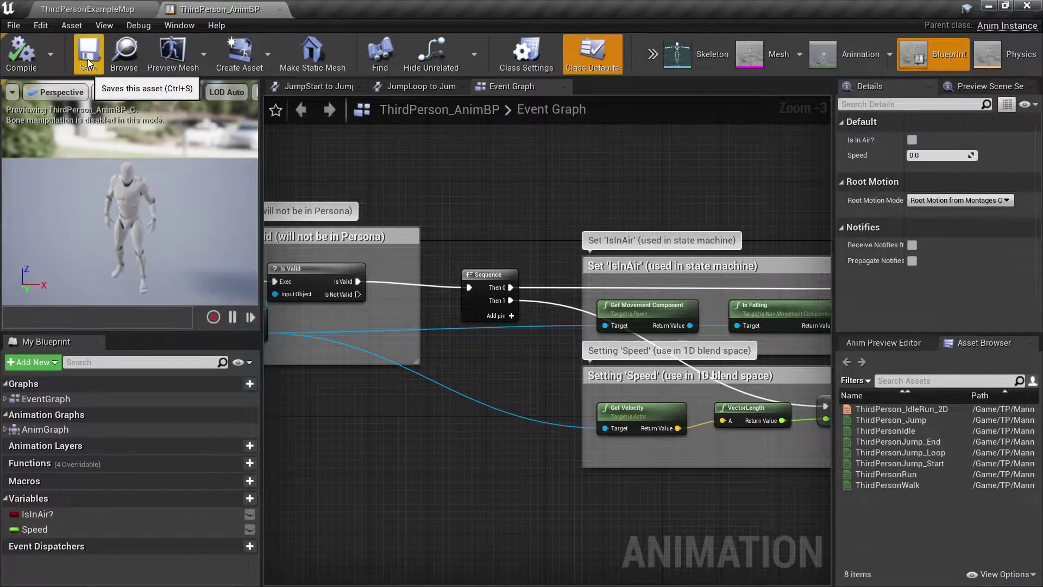
Step: Open Content Browser 2 and place its tab second in the editor
click(92, 6)
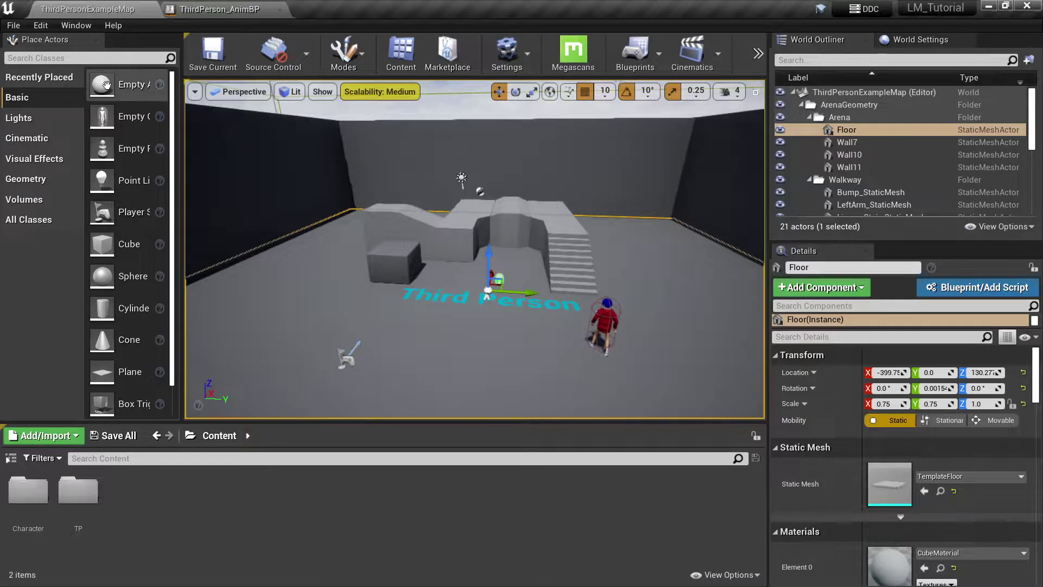
click(33, 25)
mouse_move(63, 25)
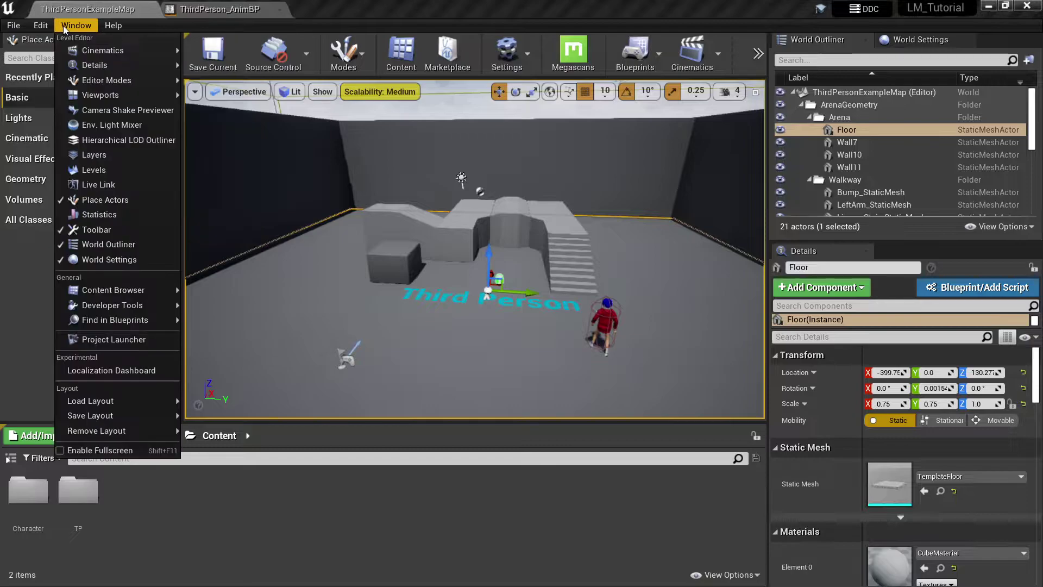
mouse_move(131, 296)
click(200, 306)
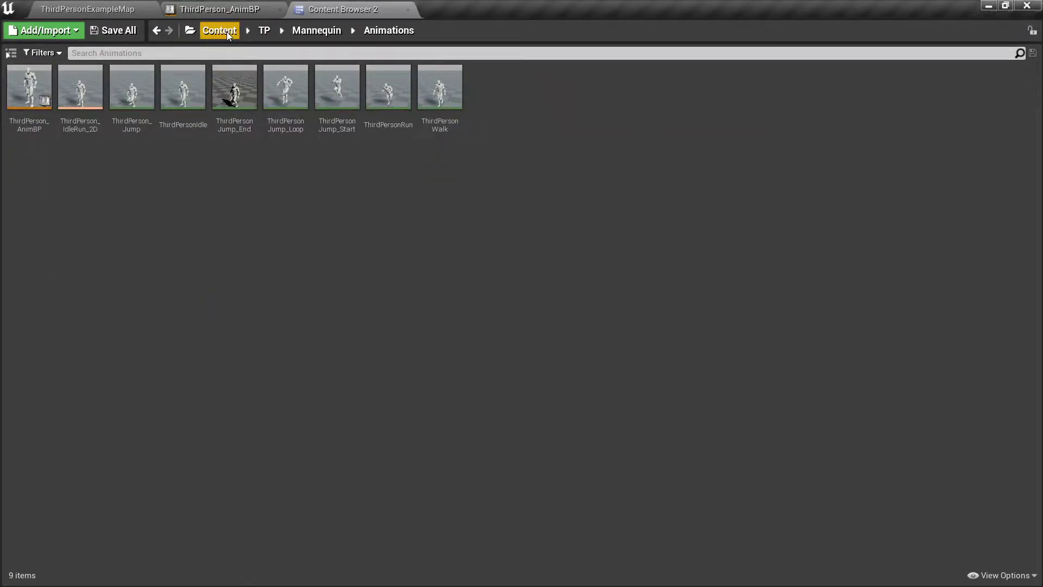
click(119, 6)
click(326, 9)
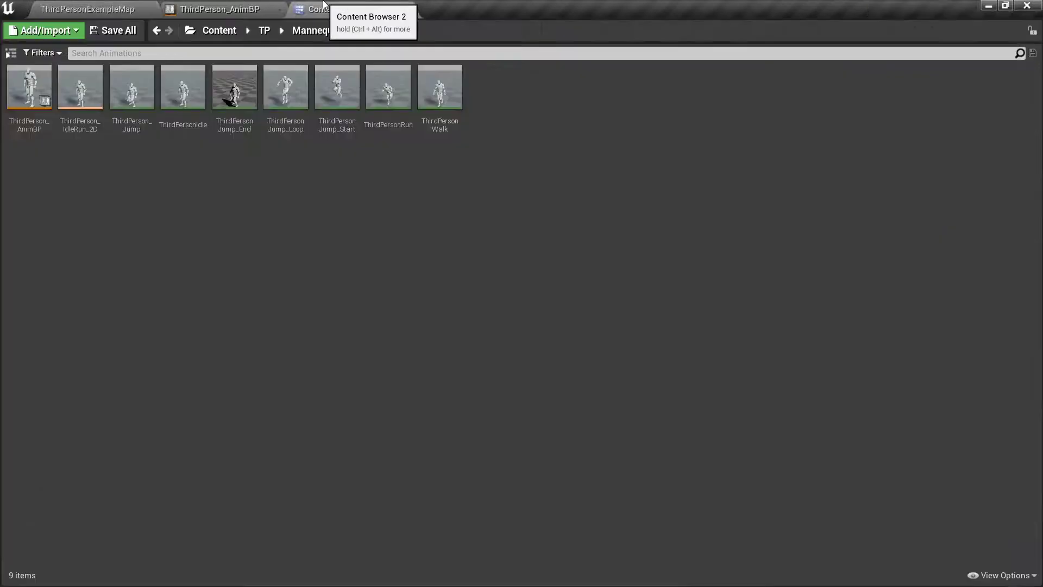
drag(326, 8, 193, 4)
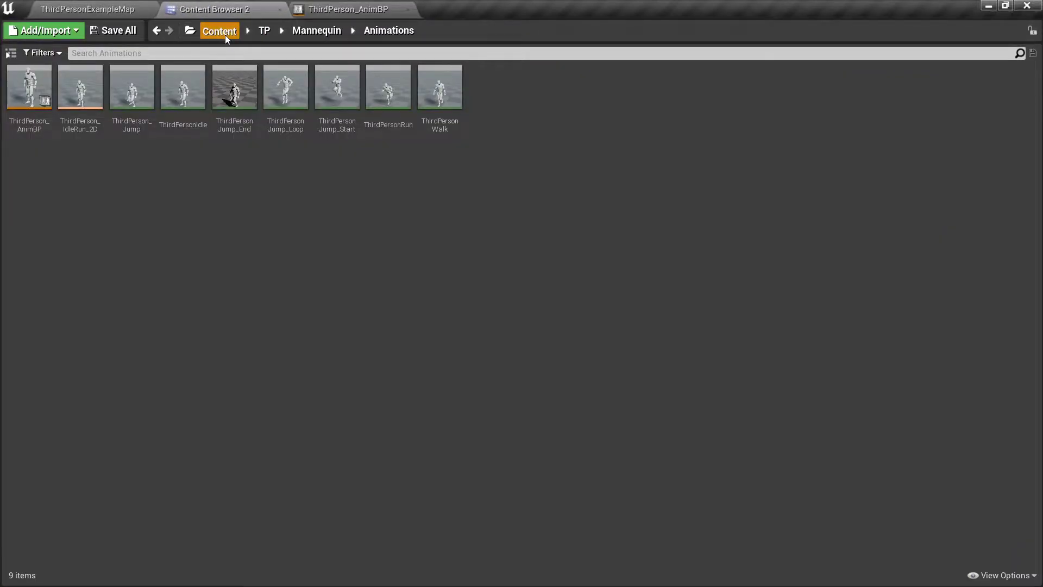
Step: Create a new folder named Animations inside Content/Character
click(219, 31)
click(35, 121)
double_click(35, 121)
click(37, 121)
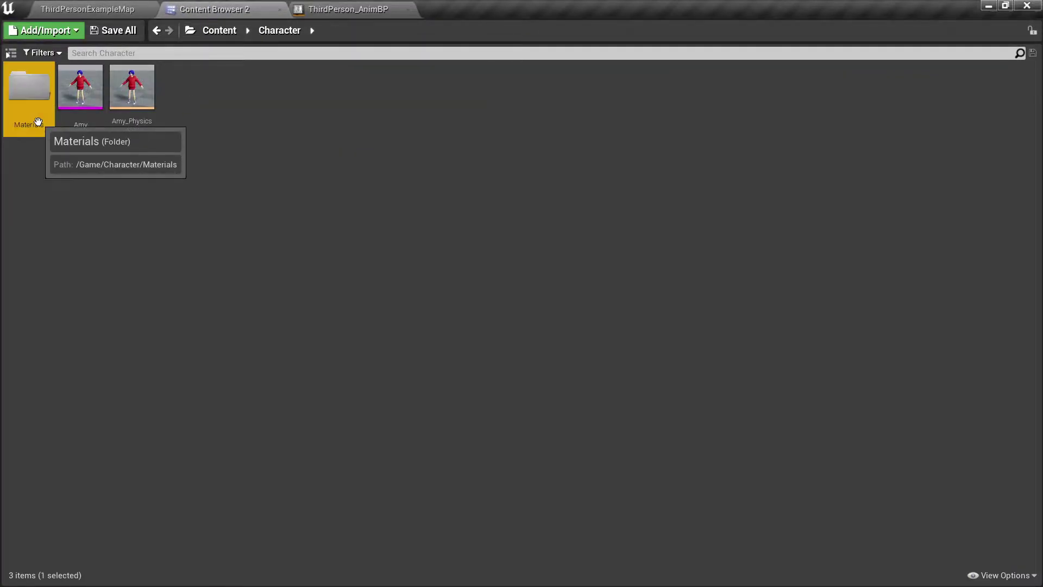
right_click(230, 162)
click(269, 180)
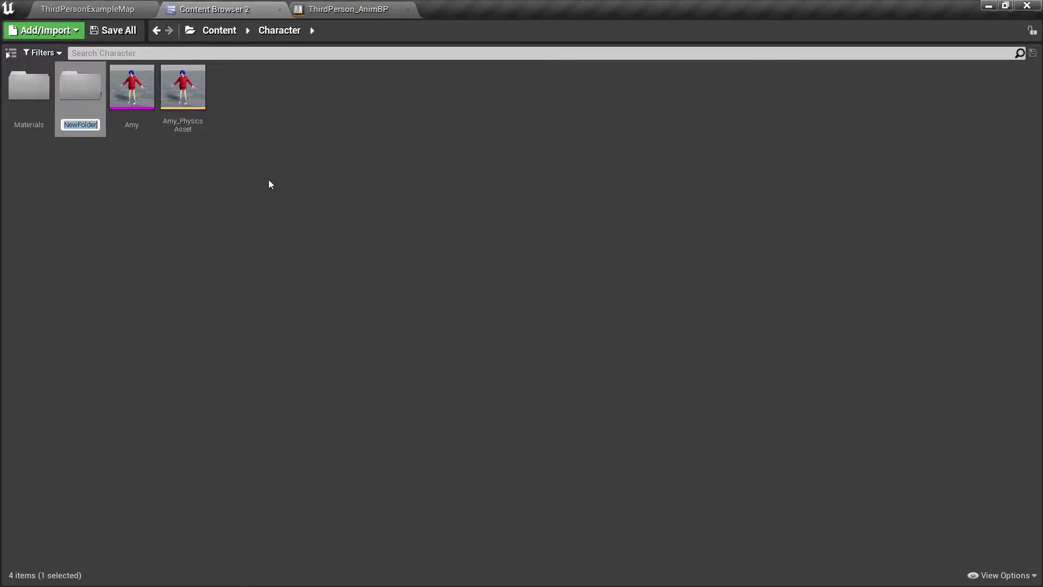
text(Animations)
key(Return)
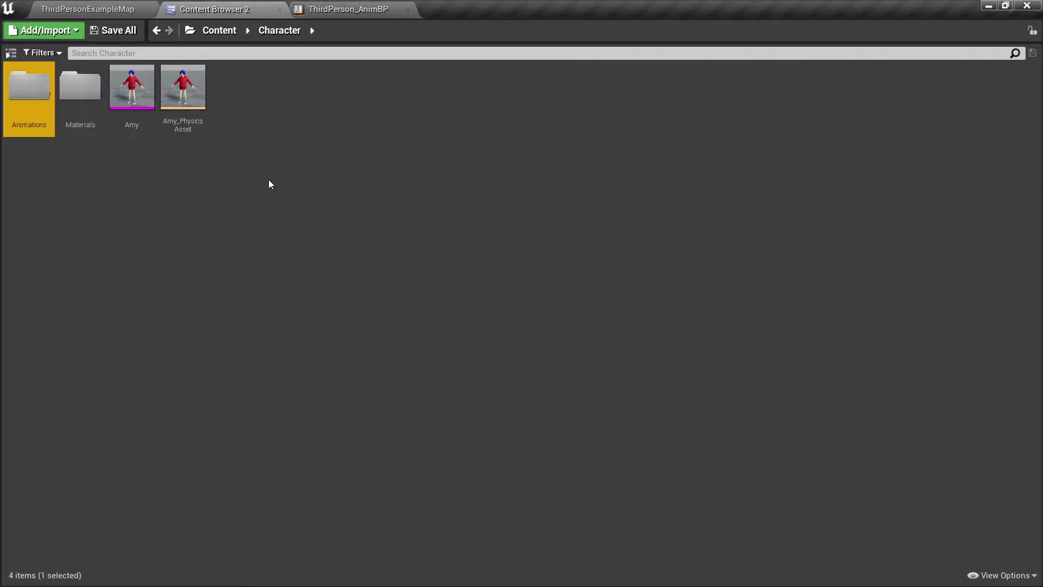
key(Return)
Step: Choose the Mixamo Action_Idle and N_Idle FBX files for import into Character/Animations
right_click(268, 180)
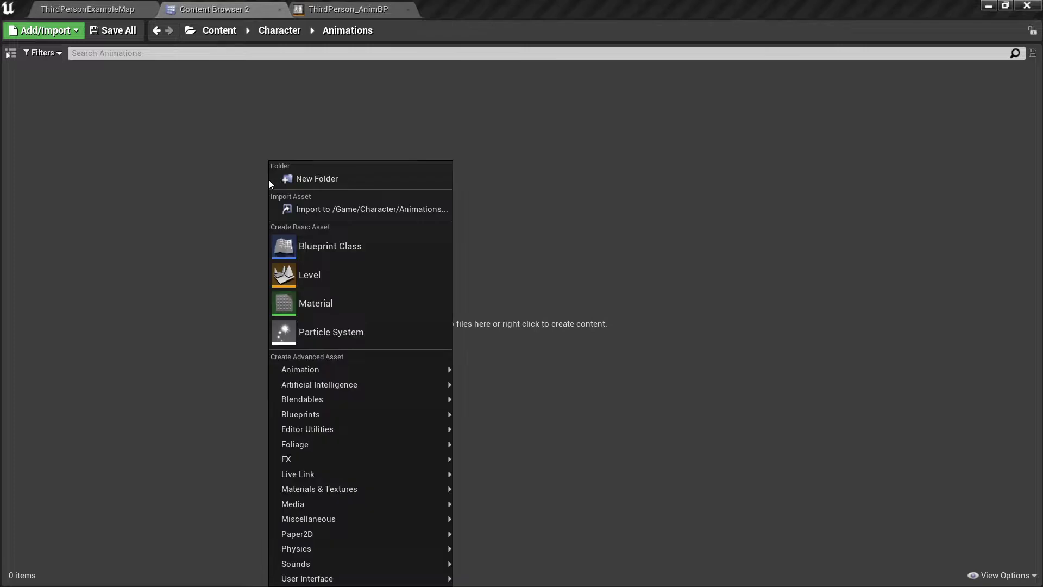
click(309, 208)
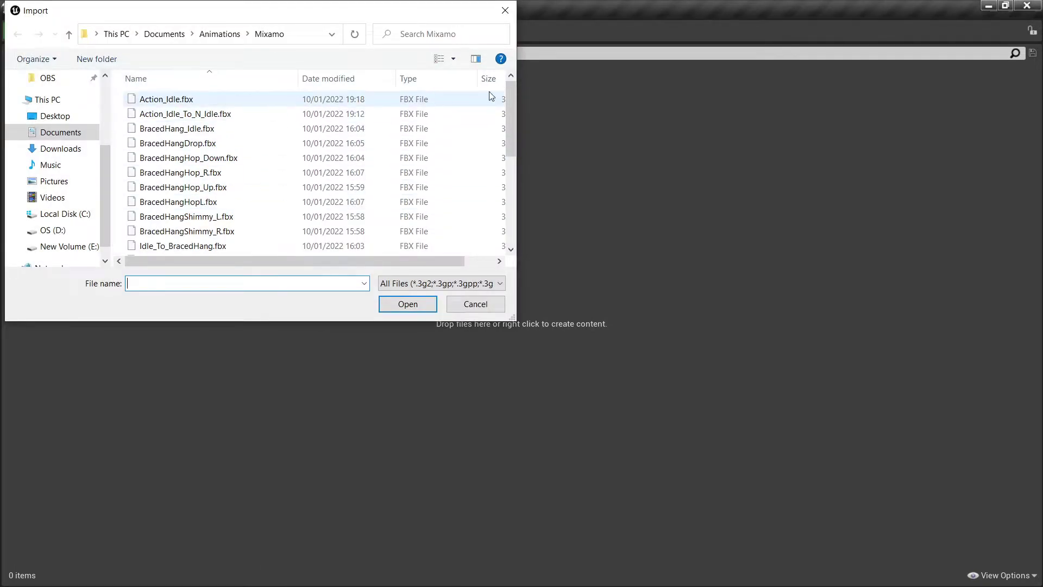
drag(509, 122, 516, 183)
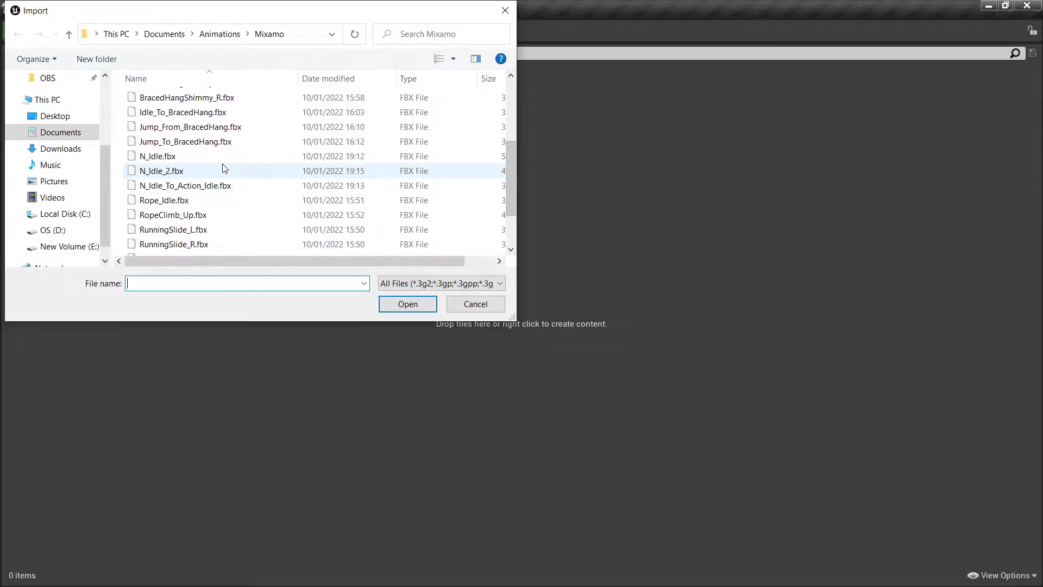
click(216, 157)
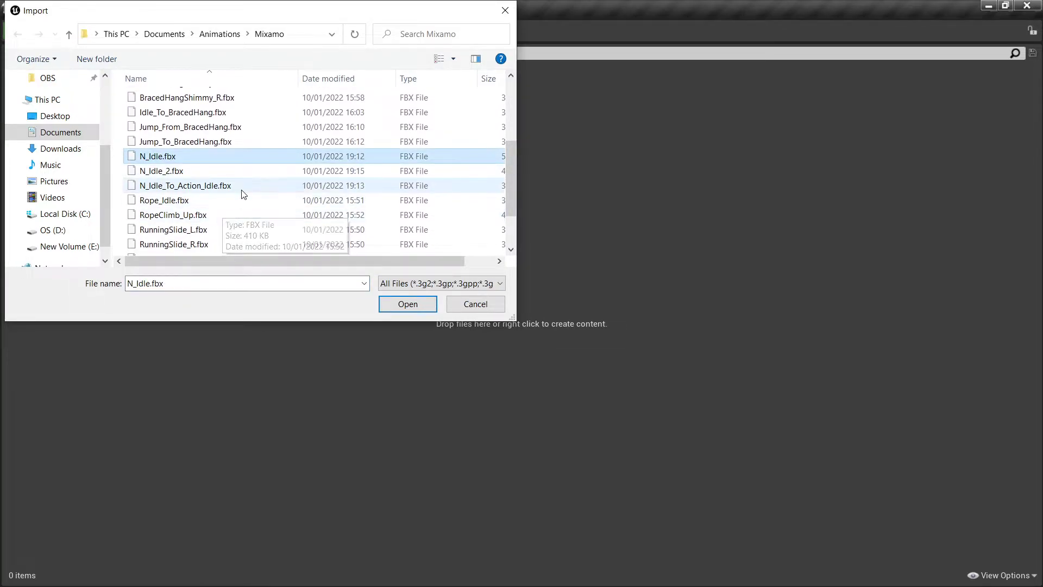
mouse_move(511, 194)
mouse_down()
mouse_move(515, 225)
mouse_move(506, 133)
mouse_up()
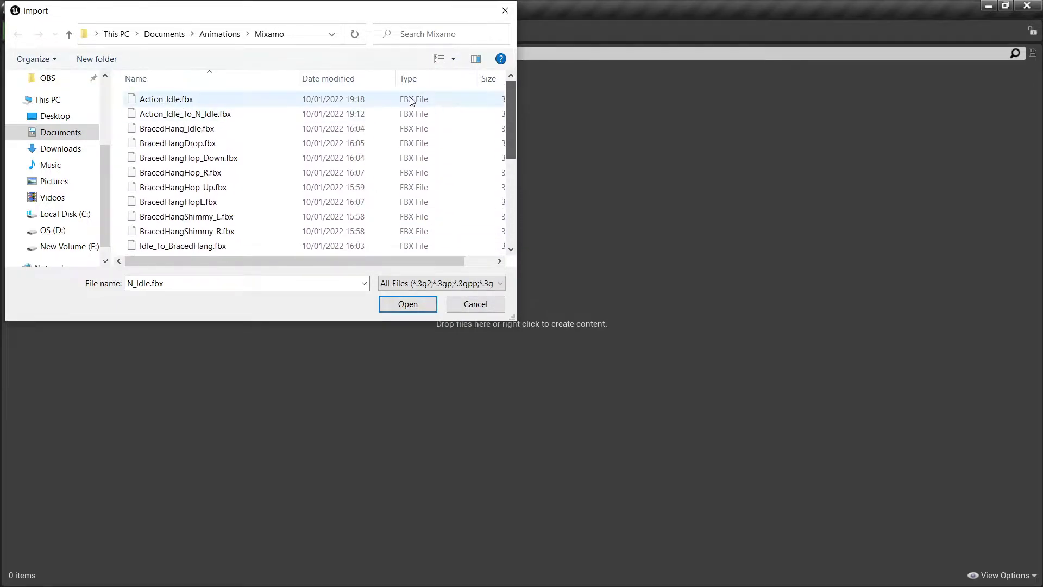
click(401, 309)
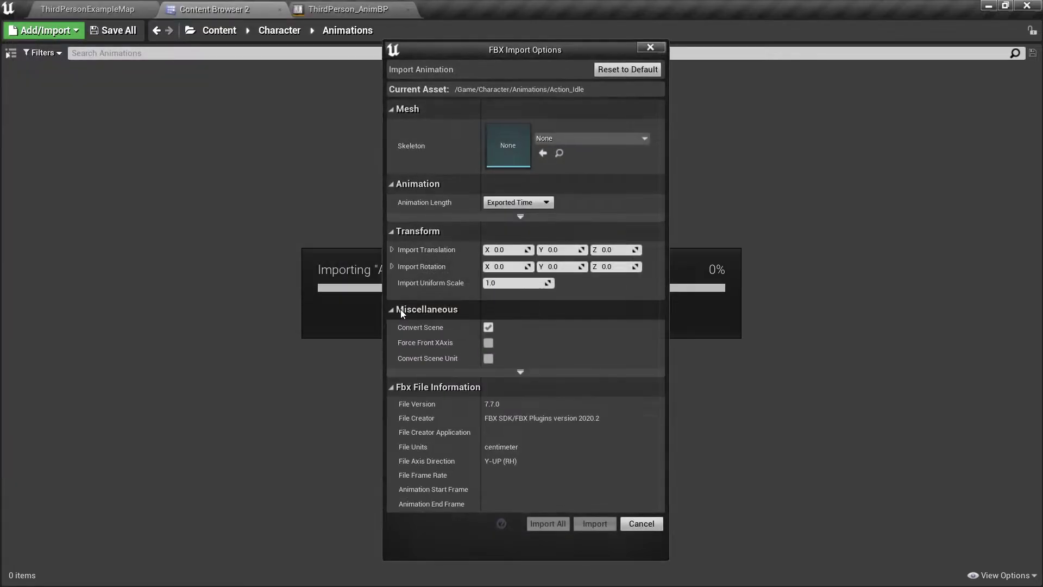
Step: Assign UE4_Mannequin_Skeleton and import all the chosen animations
click(563, 141)
click(603, 242)
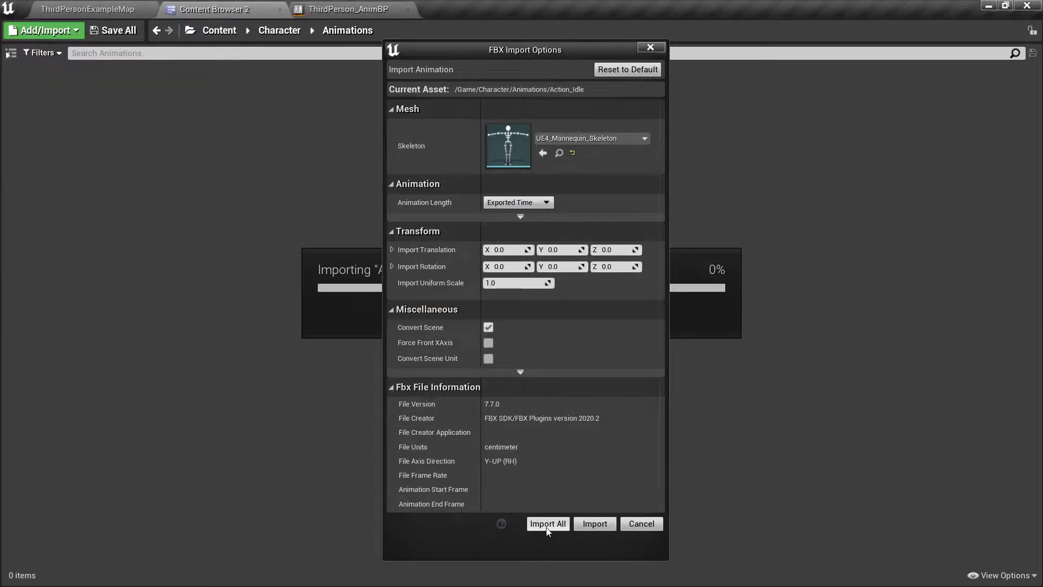
click(546, 524)
Step: Start a new import and browse to ALS > AnimationExamples > Base > Locomotion
right_click(326, 182)
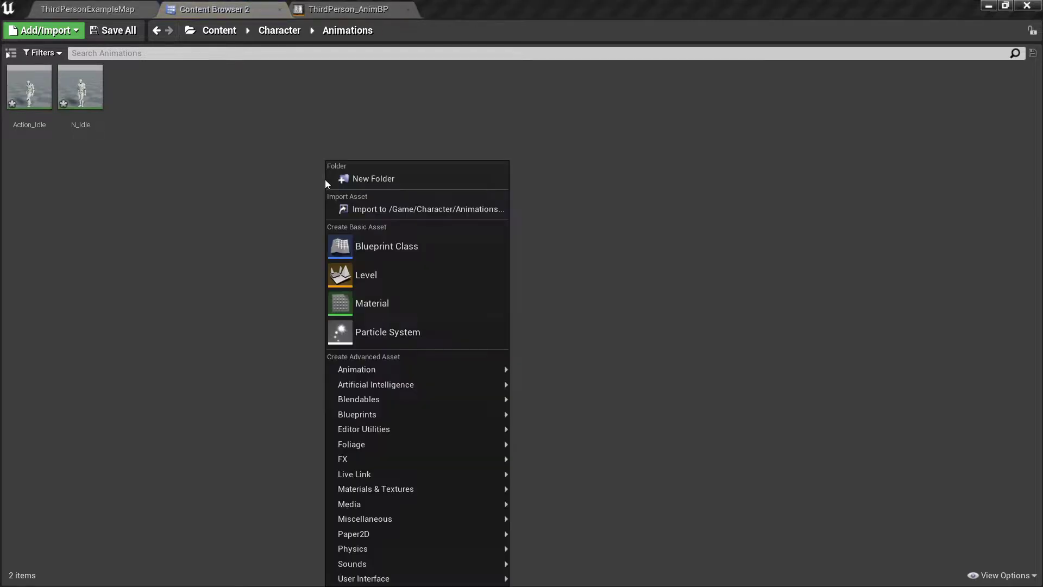
click(371, 210)
click(220, 34)
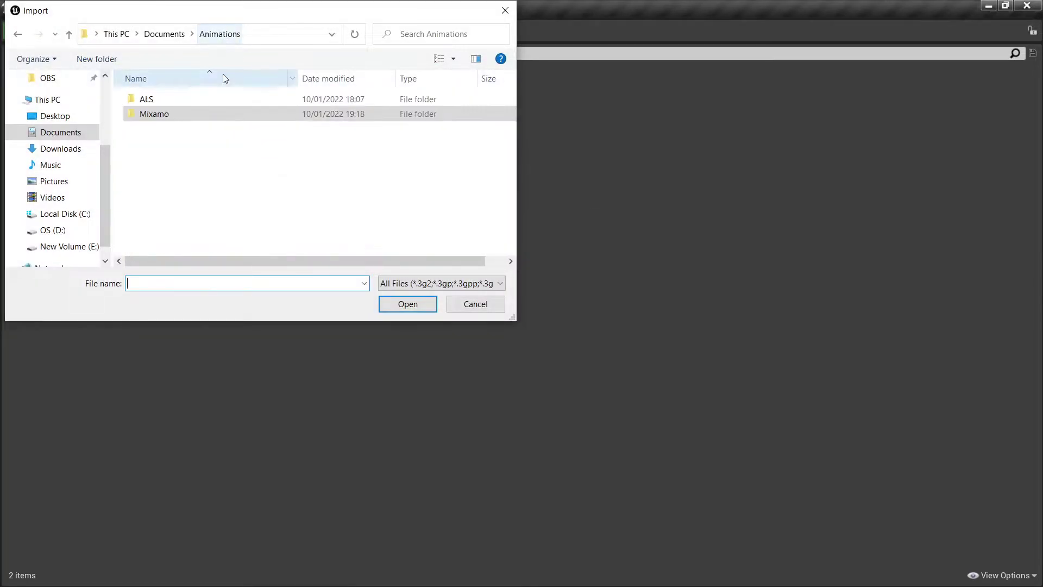
double_click(225, 98)
double_click(225, 98)
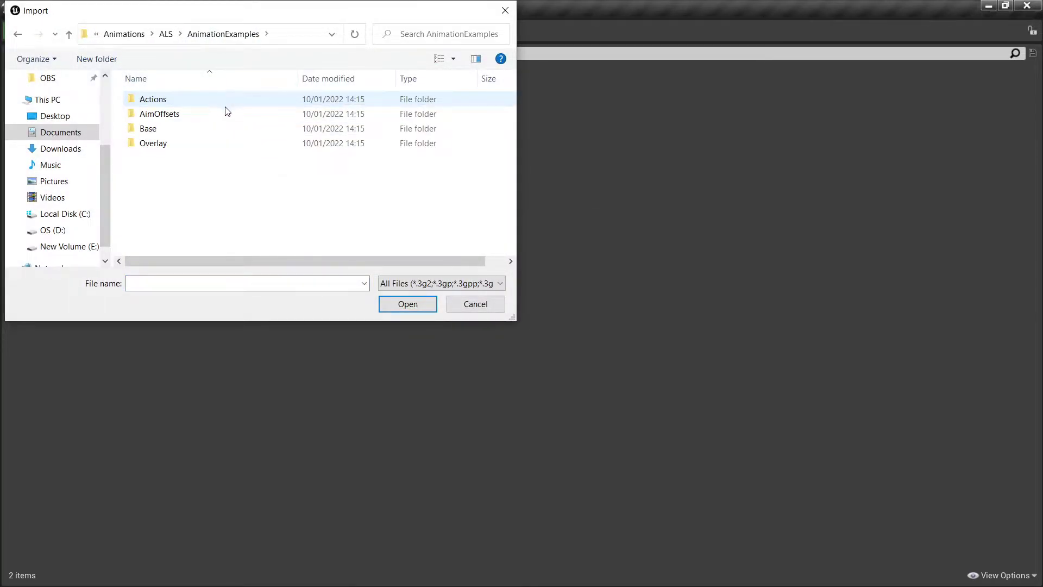
double_click(223, 128)
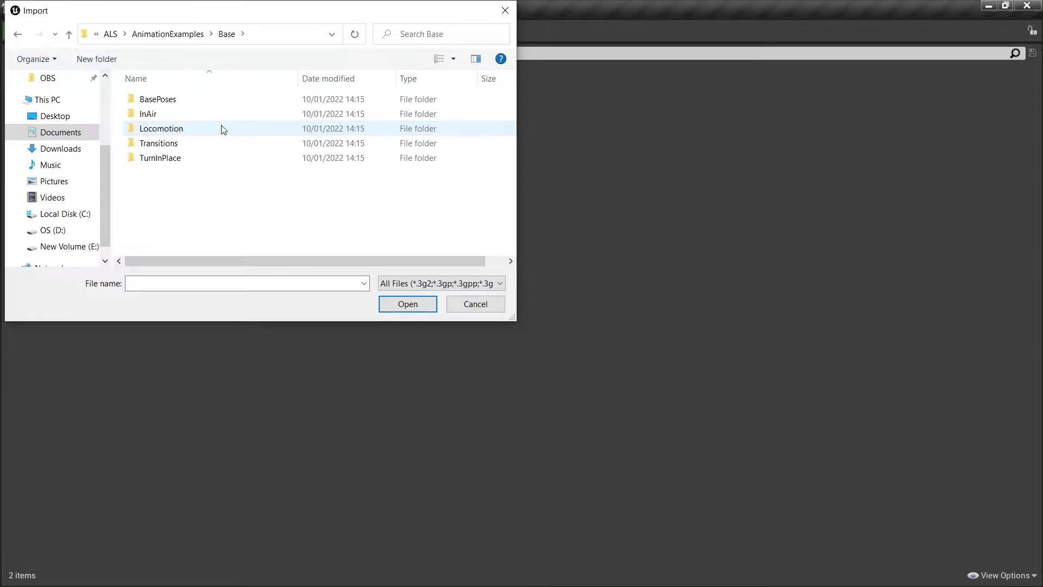
double_click(222, 129)
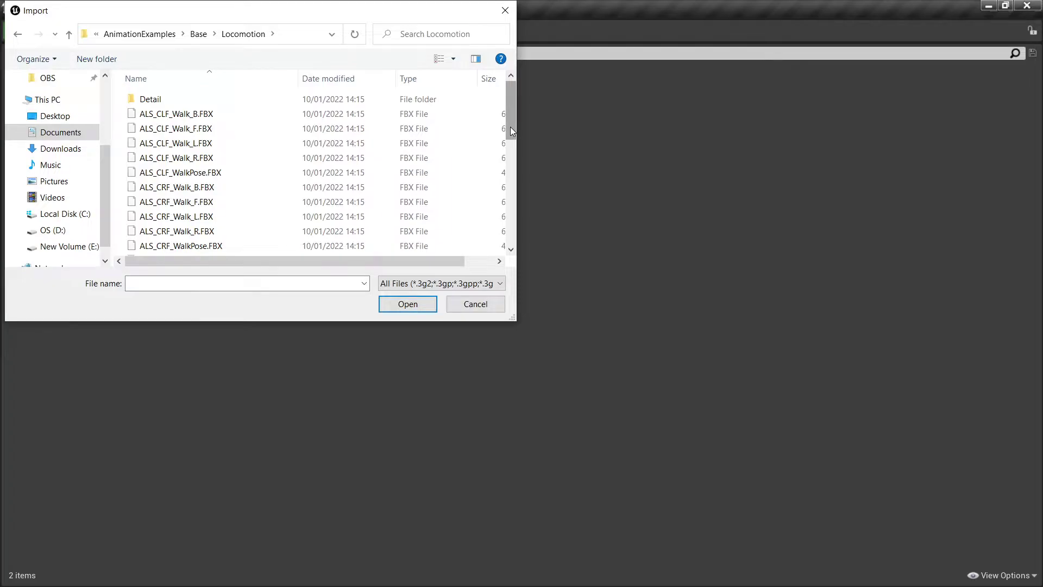
Step: Select ALS_N_Run_F, ALS_N_Sprint_F, ALS_N_Sprint_F_Impulse and ALS_N_Walk_F FBX files
drag(510, 127, 507, 180)
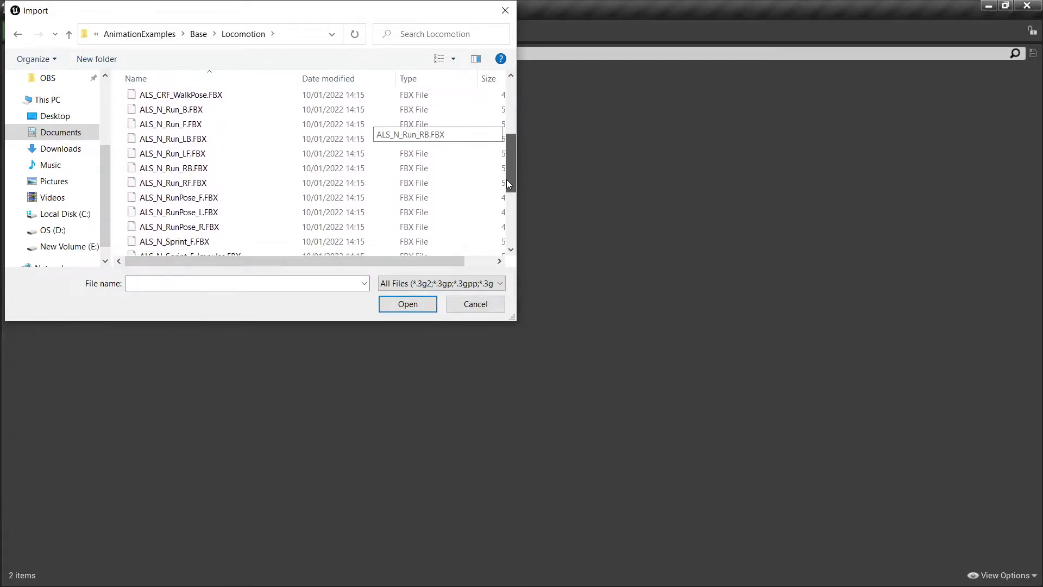
click(186, 125)
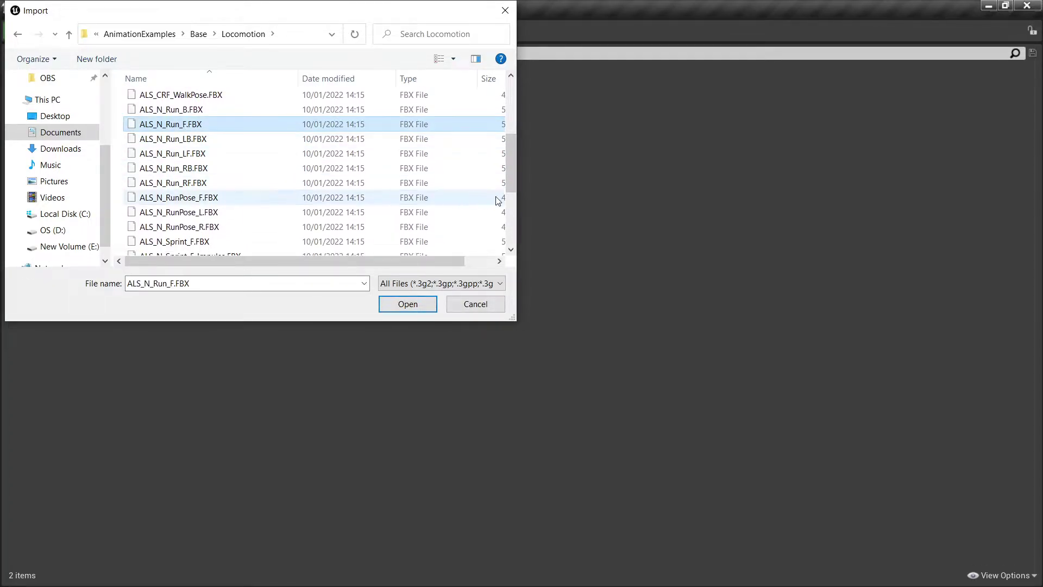
drag(510, 176, 509, 207)
ctrl+click(249, 162)
ctrl+click(247, 146)
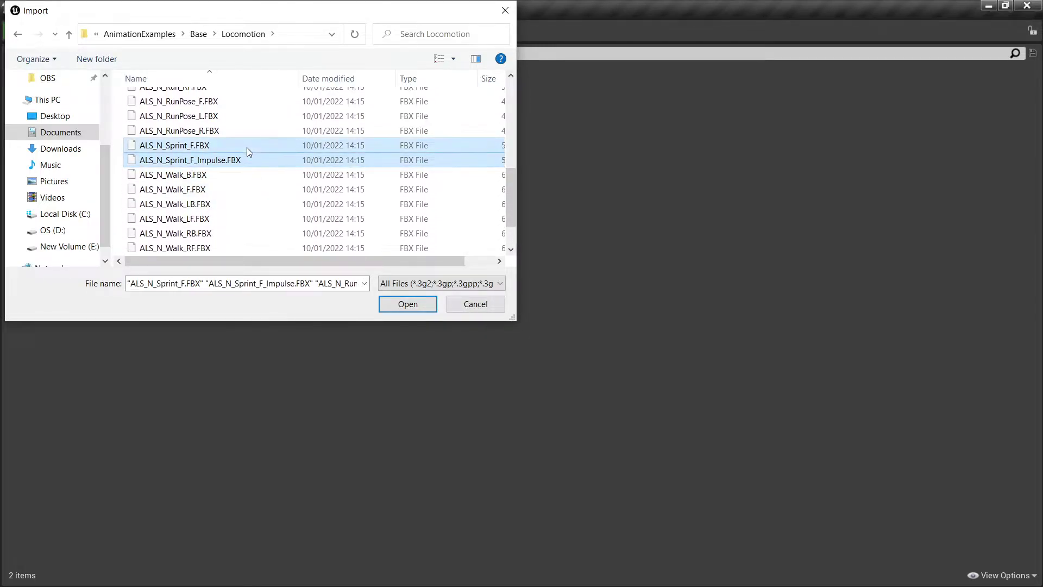
drag(510, 204, 511, 224)
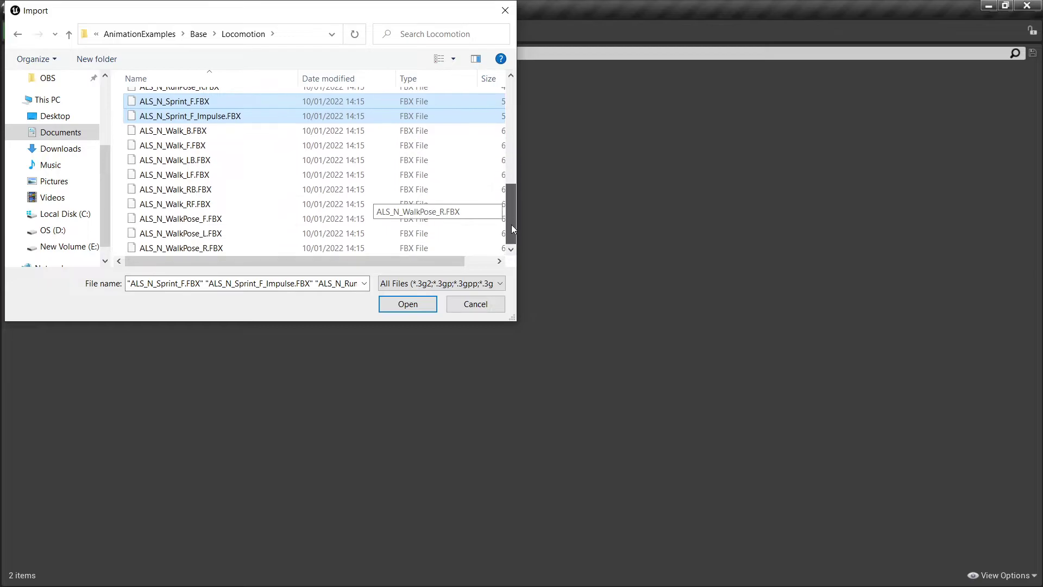
ctrl+click(310, 145)
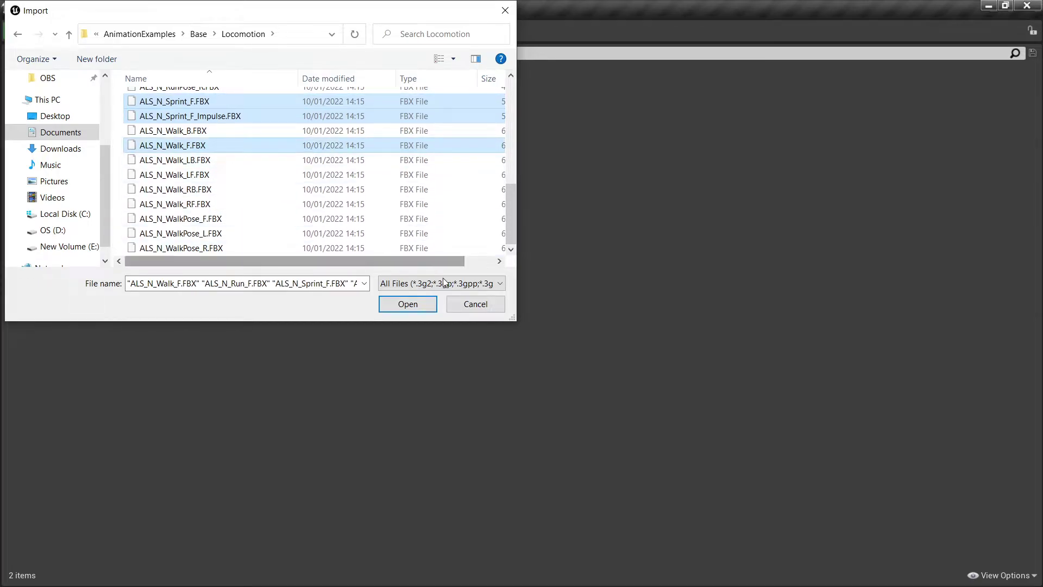
click(408, 304)
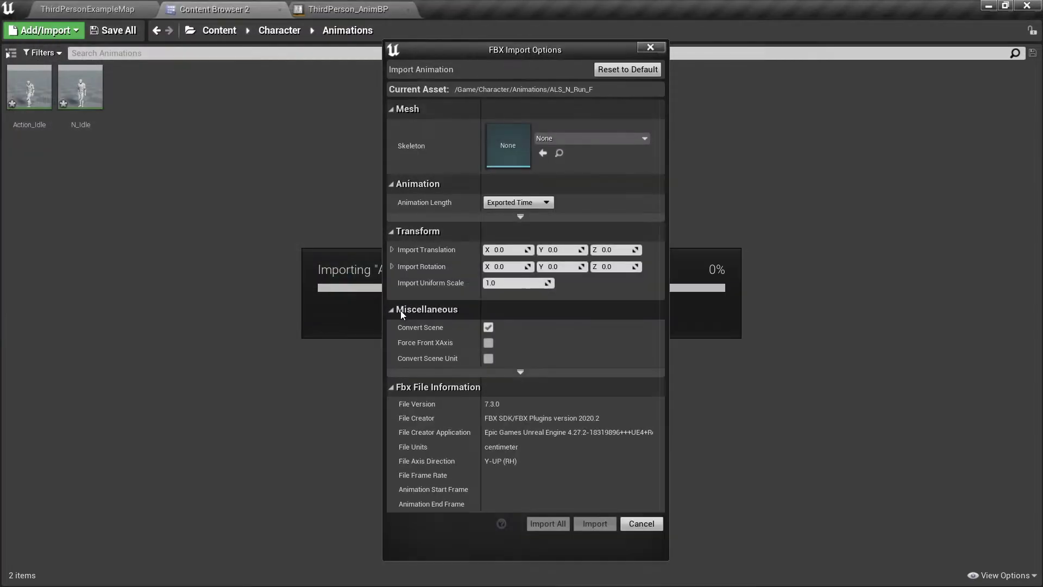
Step: Set the skeleton to UE4_Mannequin_Skeleton and import all four animations
click(577, 139)
click(598, 252)
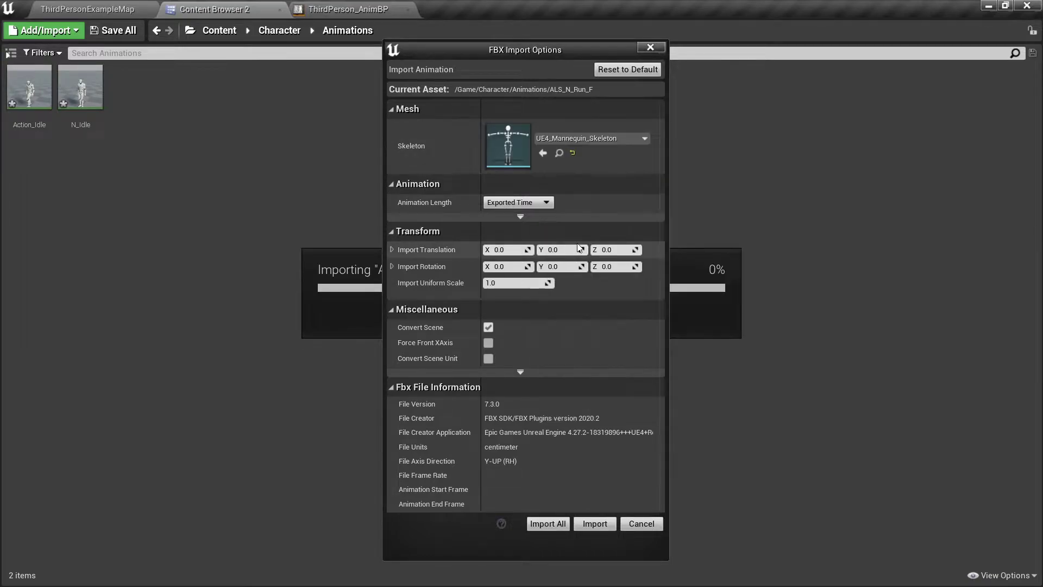
click(540, 524)
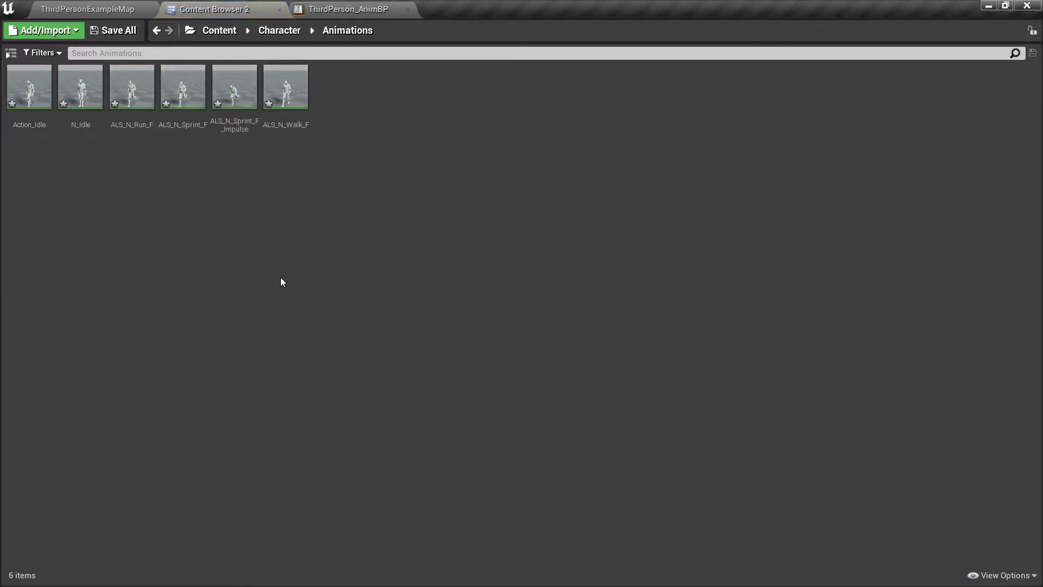
Step: Preview Action_Idle, N_Idle and ALS_N_Run_F, then return to ThirdPerson_AnimBP
mouse_move(16, 107)
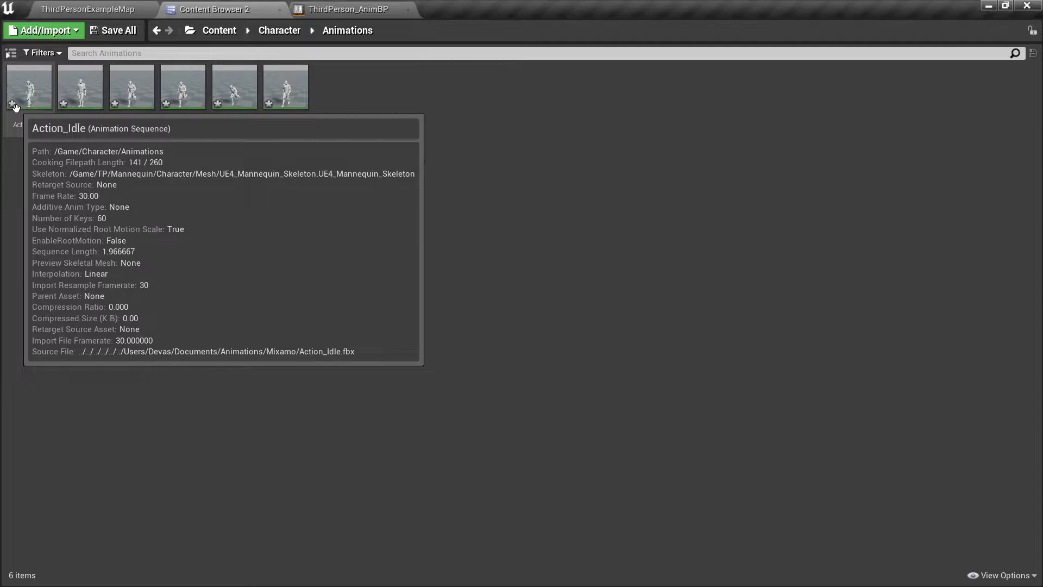
double_click(16, 107)
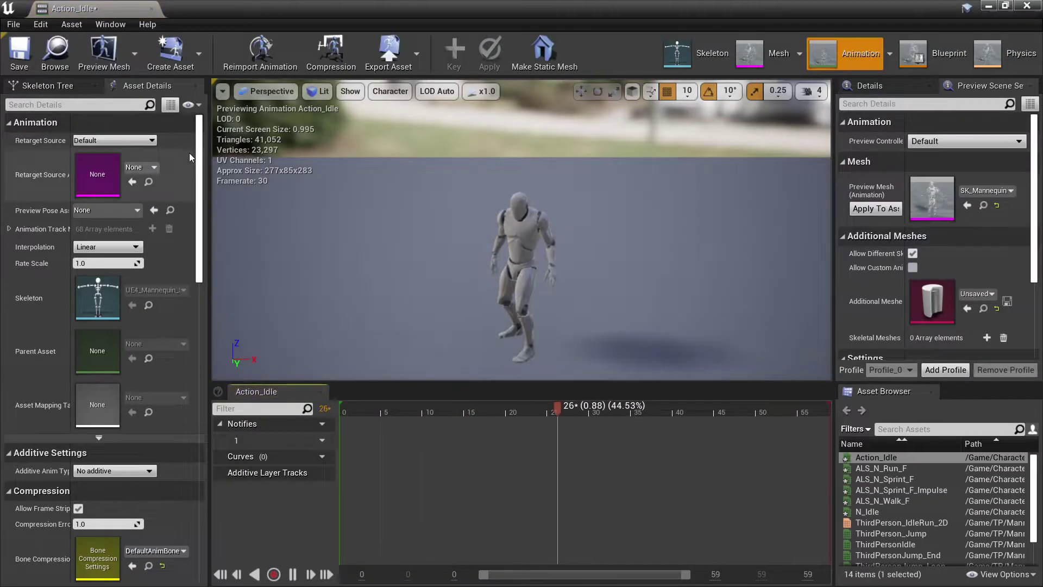
click(55, 51)
double_click(69, 102)
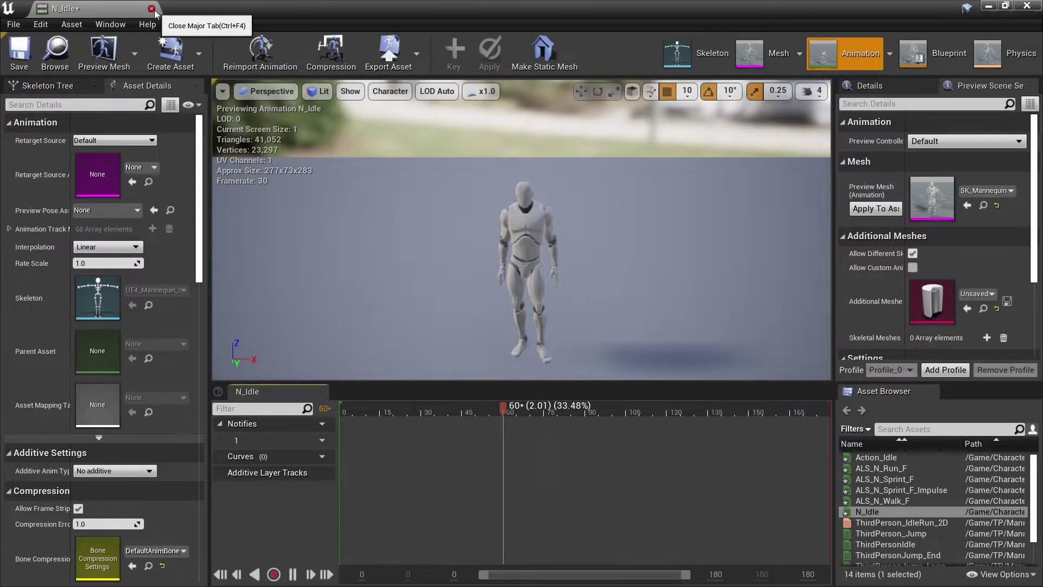
click(152, 9)
double_click(130, 96)
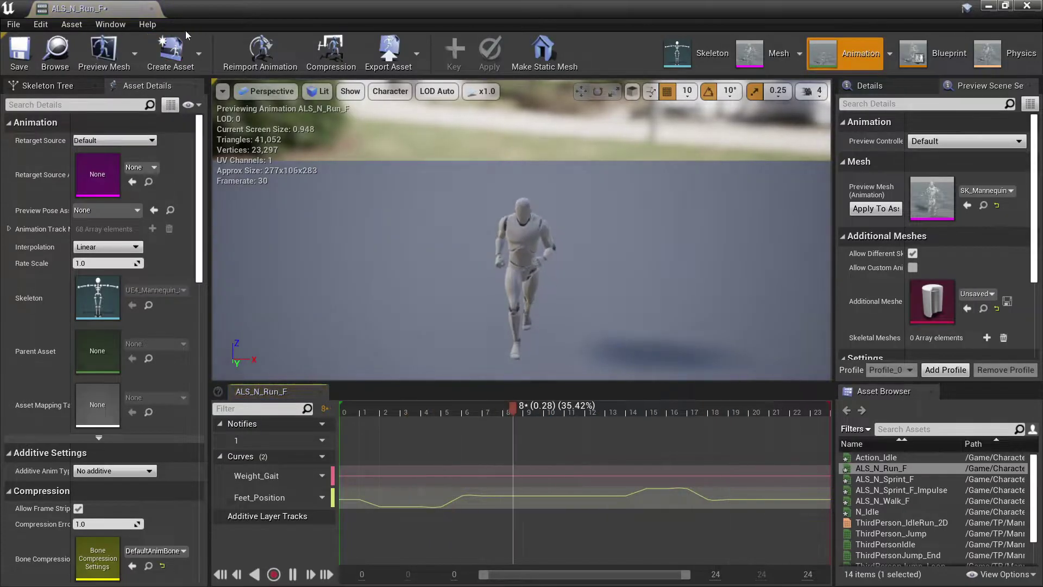
click(152, 9)
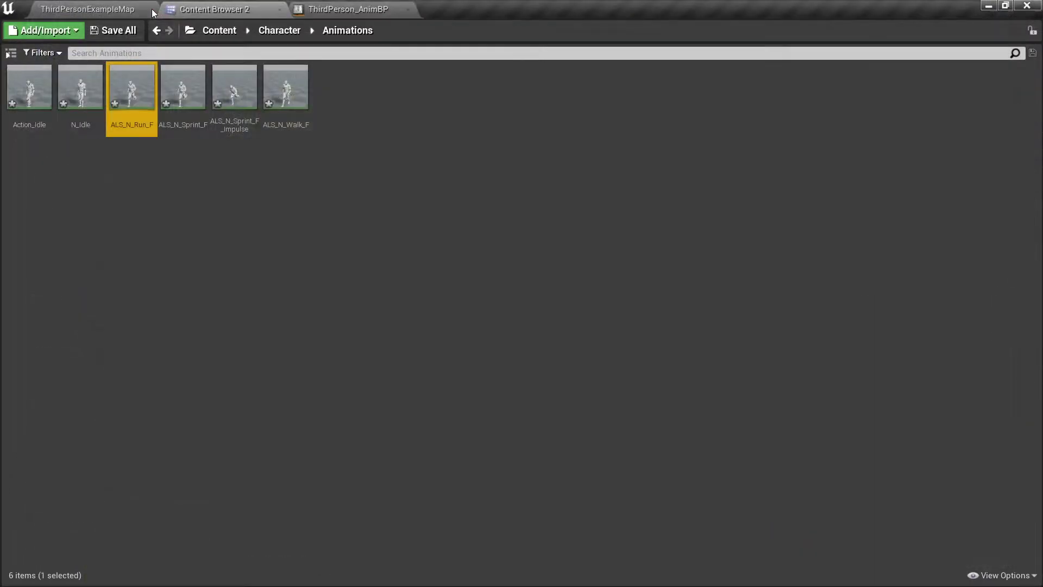
click(341, 7)
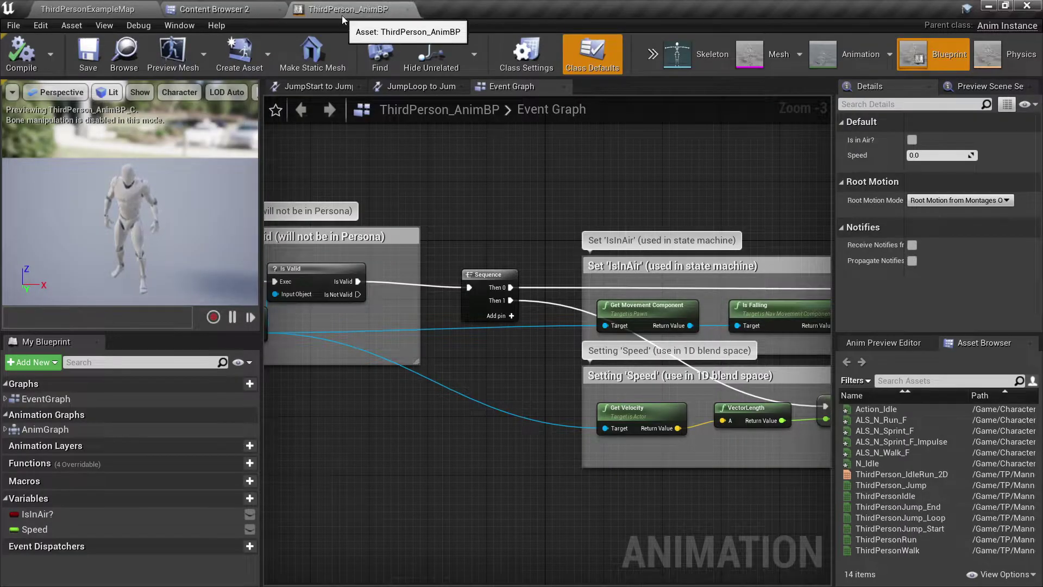
Step: Drill into AnimGraph > Default state machine > Idle/Run and select its Blendspace Player
double_click(76, 429)
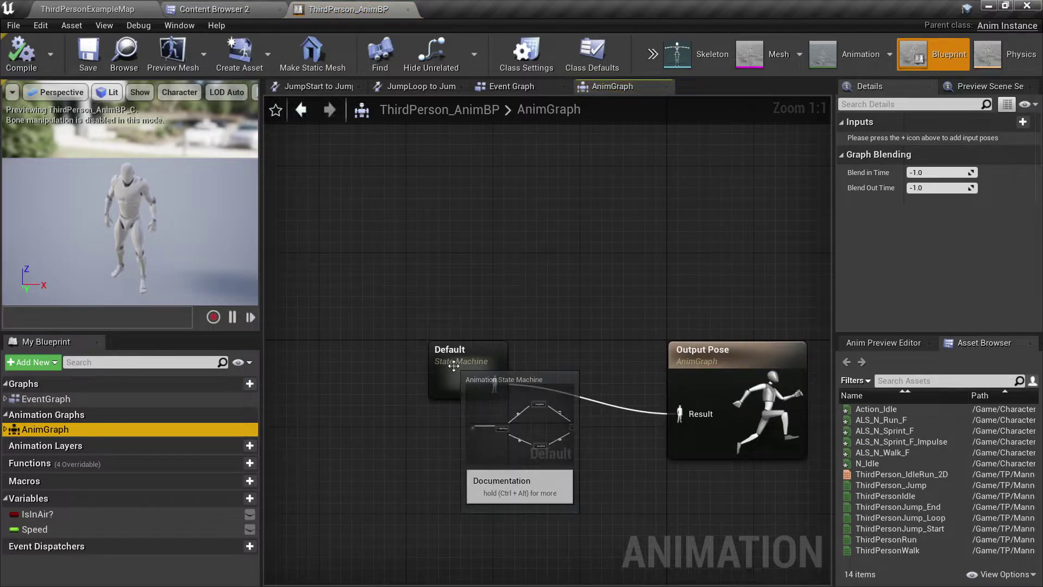
double_click(453, 365)
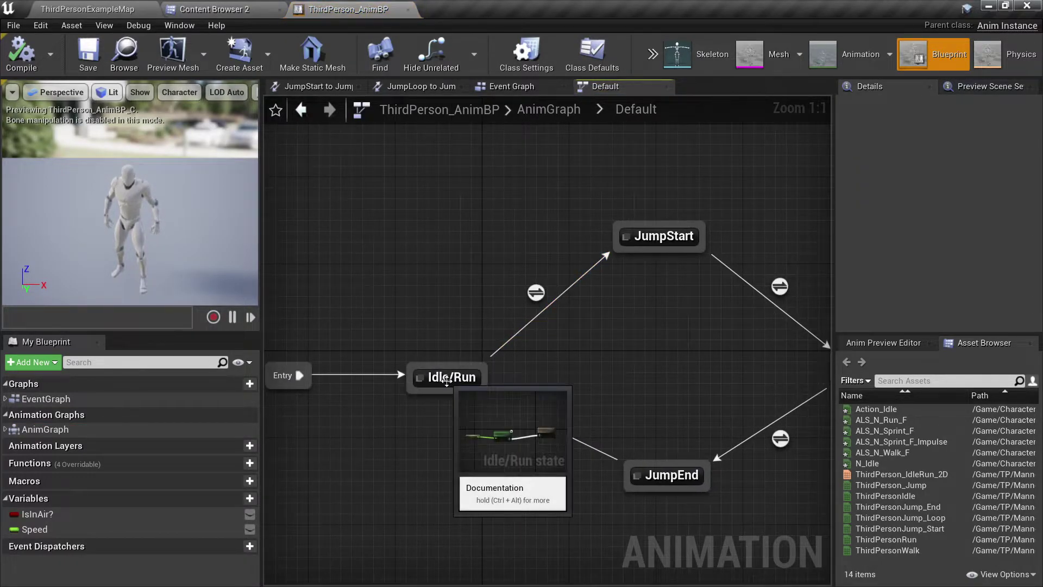
double_click(447, 380)
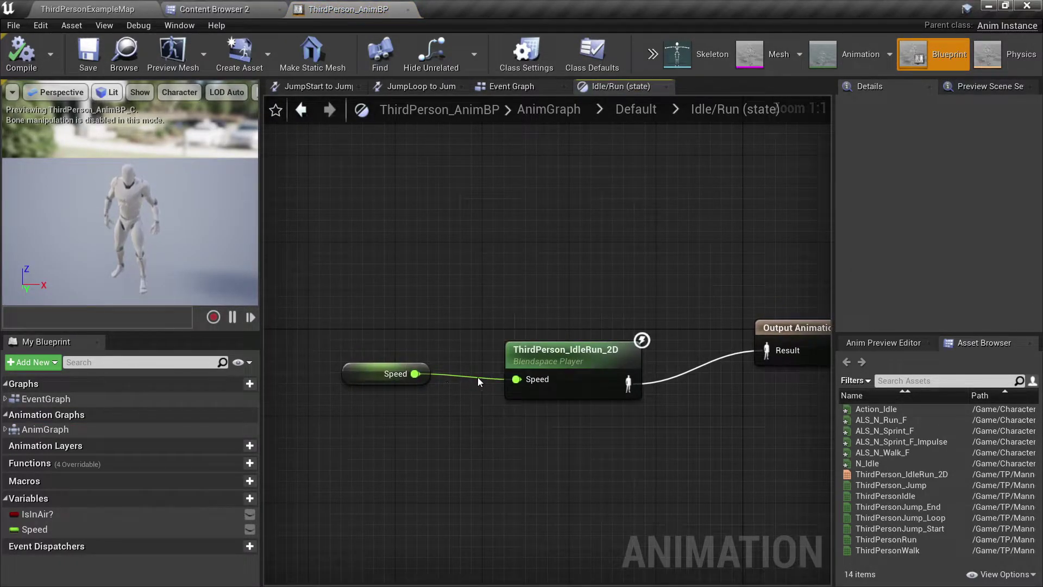
click(562, 369)
Step: Open ThirdPerson_IdleRun_2D from TP > Mannequin > Animations in the level's Content Browser
click(80, 6)
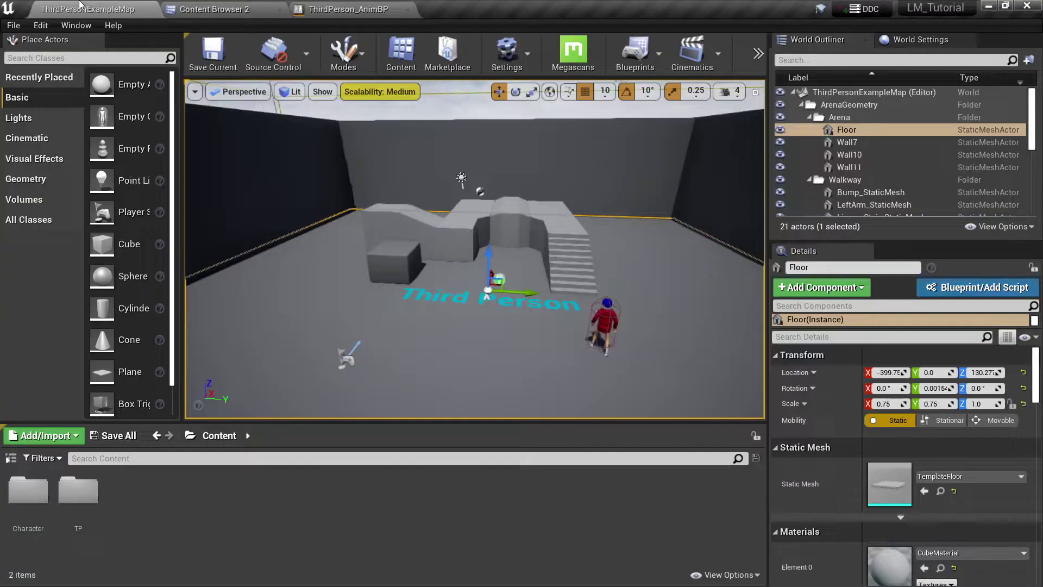
click(217, 5)
click(69, 6)
double_click(87, 505)
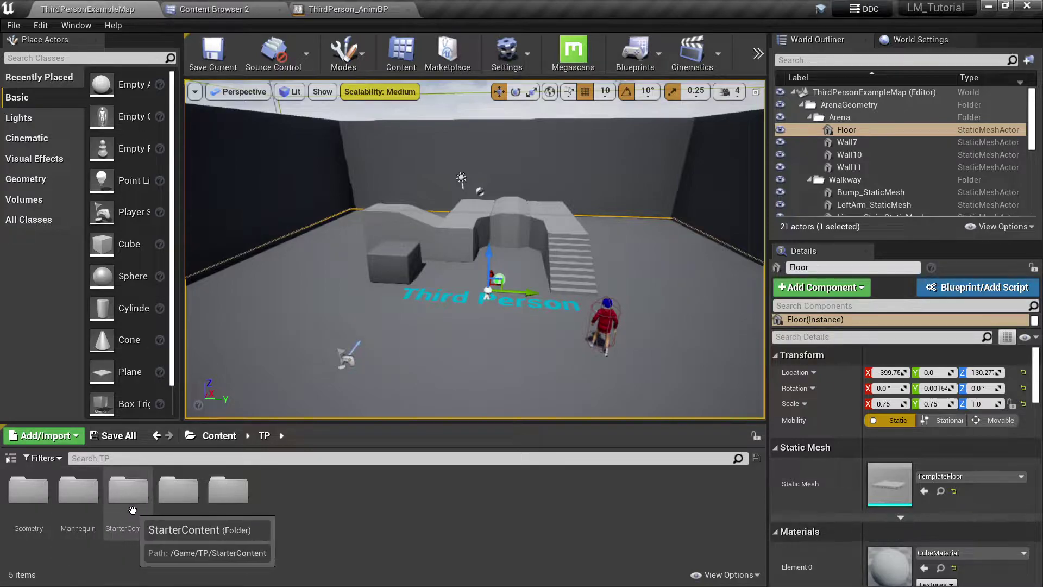
double_click(78, 492)
double_click(34, 502)
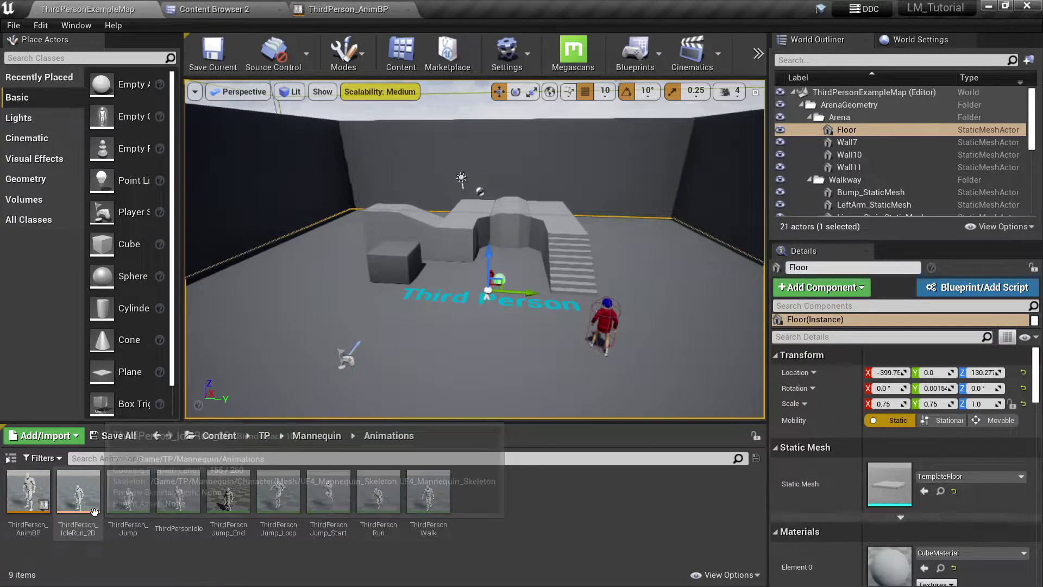
double_click(75, 512)
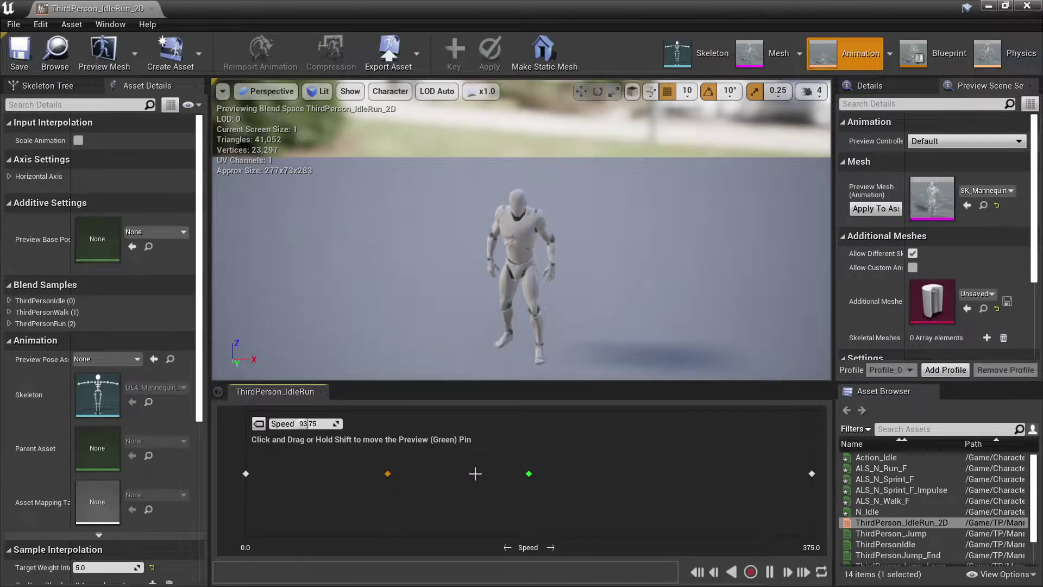
Step: Replace the idle sample's animation with N_Idle
drag(528, 473, 302, 473)
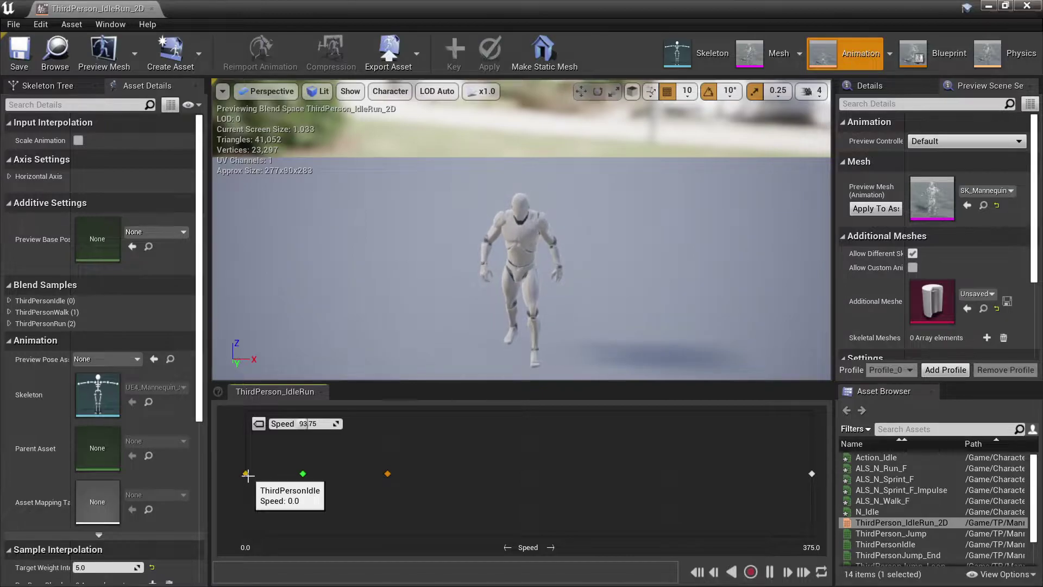
right_click(247, 474)
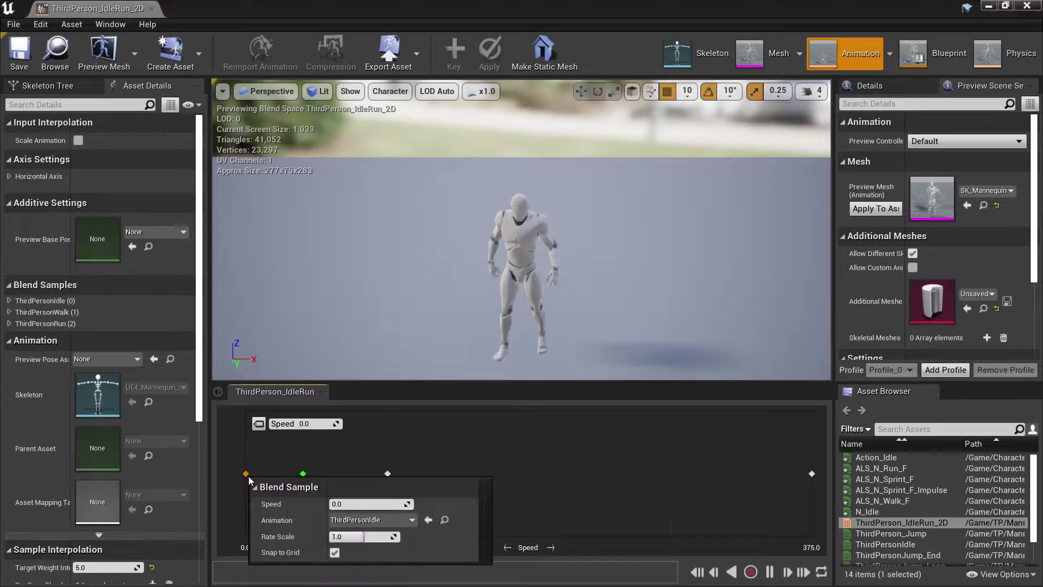
click(350, 519)
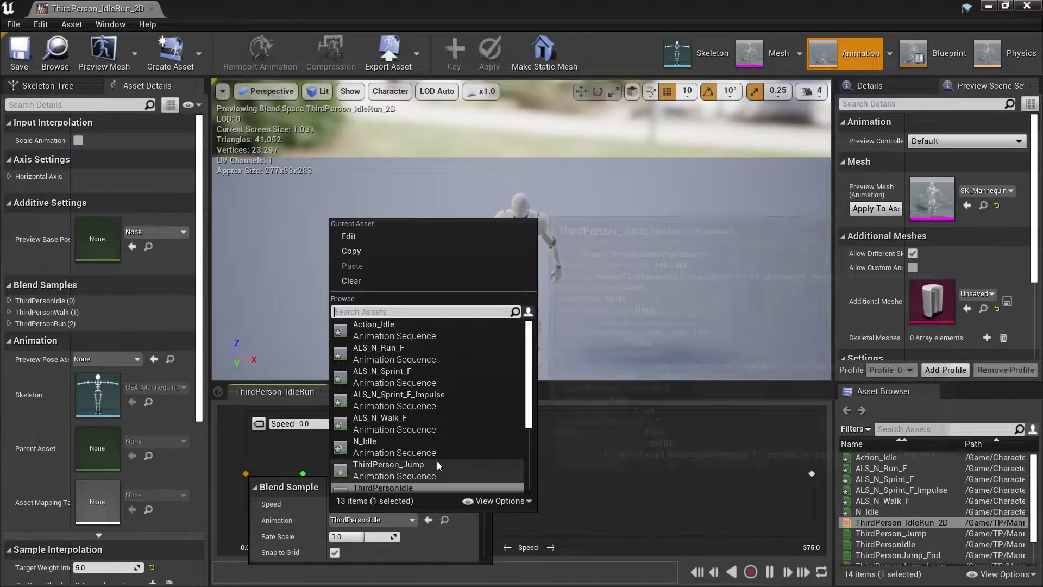
click(454, 446)
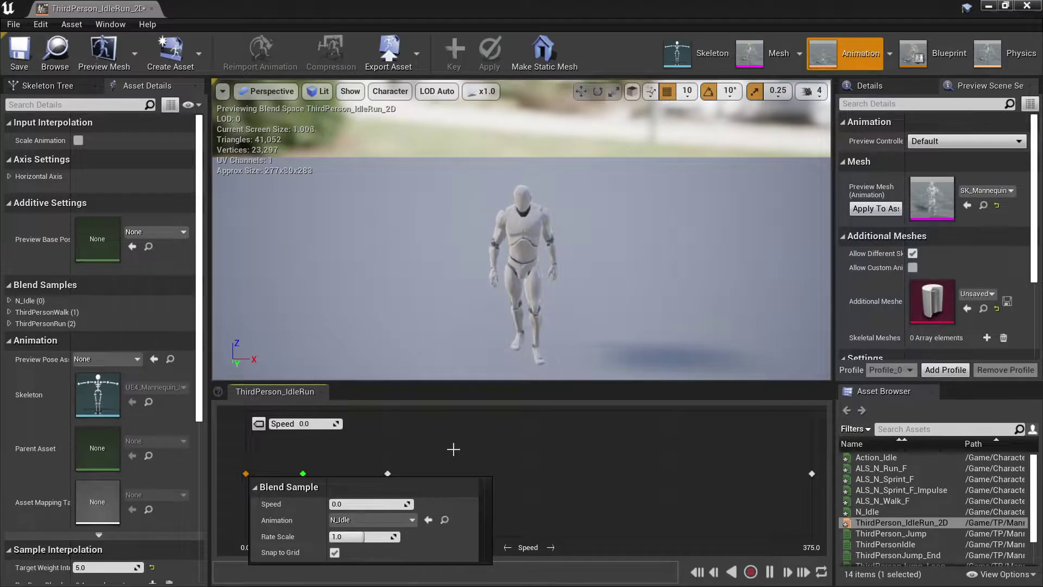
click(411, 458)
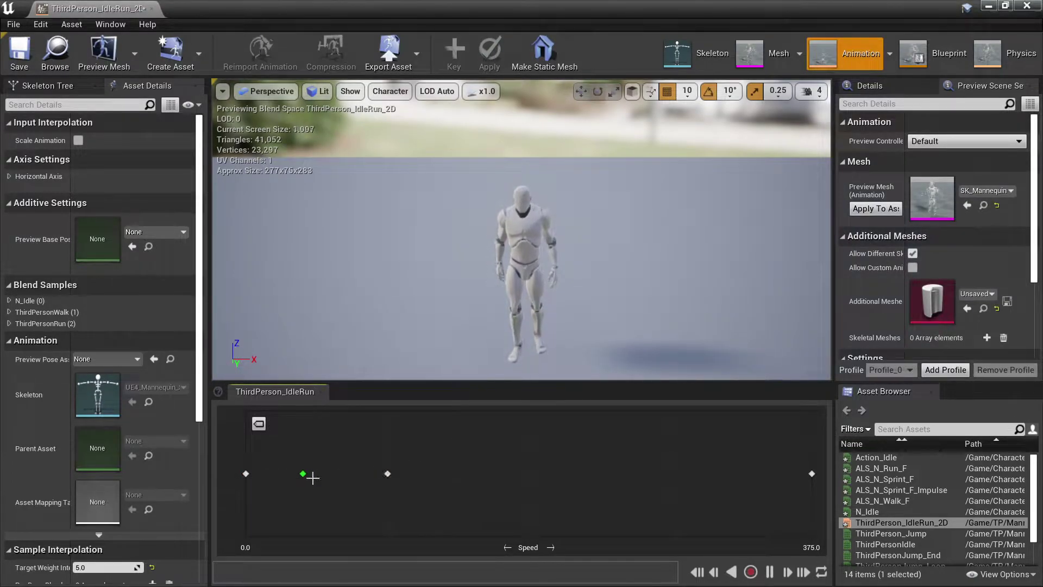
Step: Set the walk sample's animation to ALS_N_Walk_F
drag(312, 478, 440, 474)
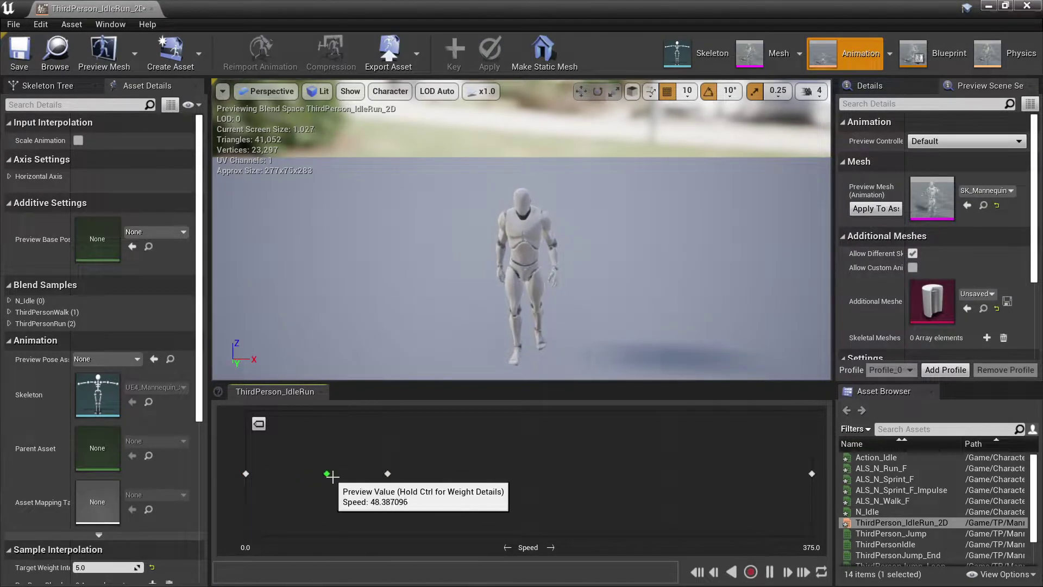
right_click(390, 474)
click(511, 519)
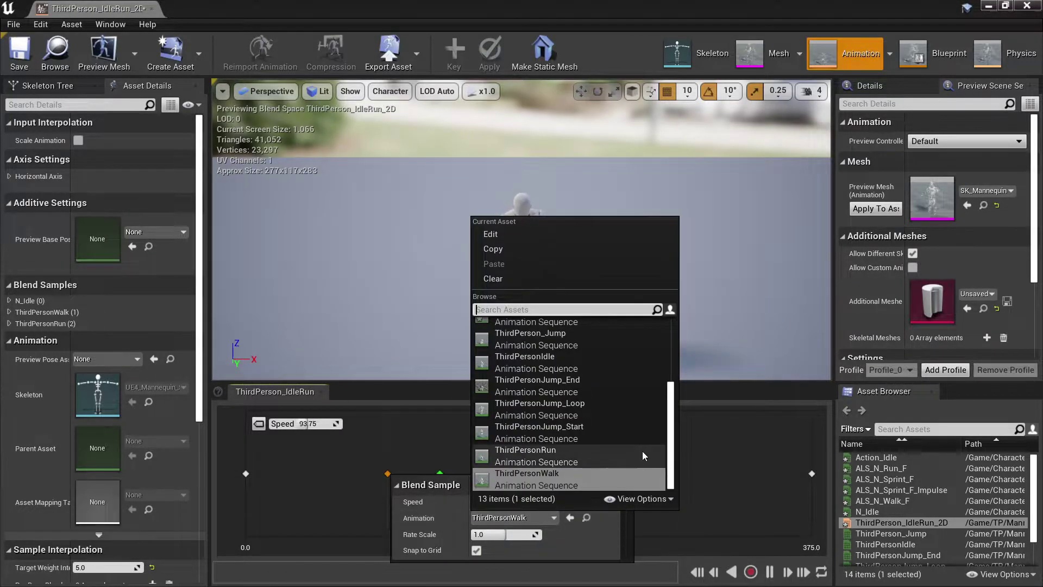
drag(670, 452, 672, 395)
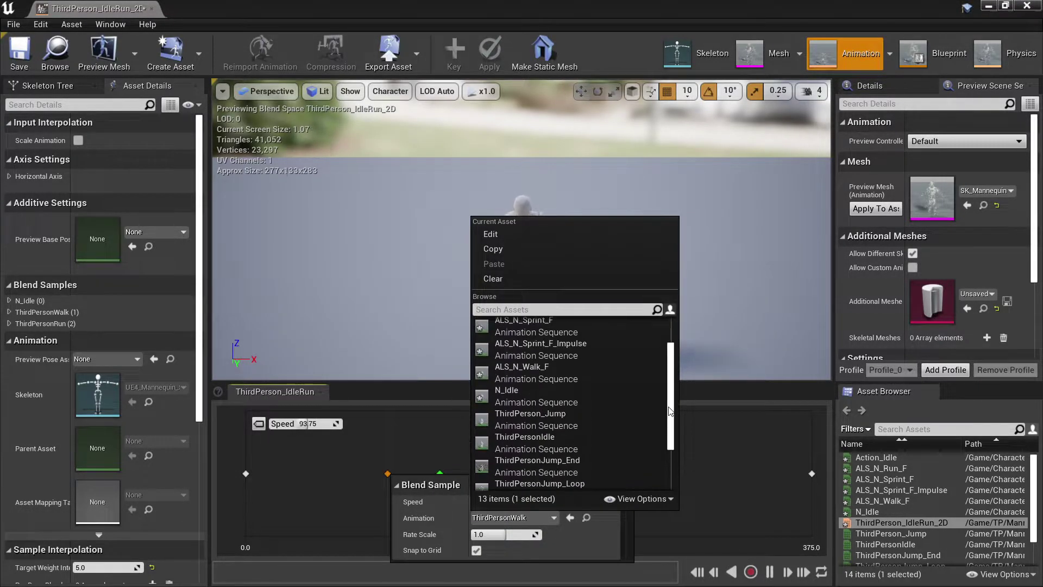
click(570, 414)
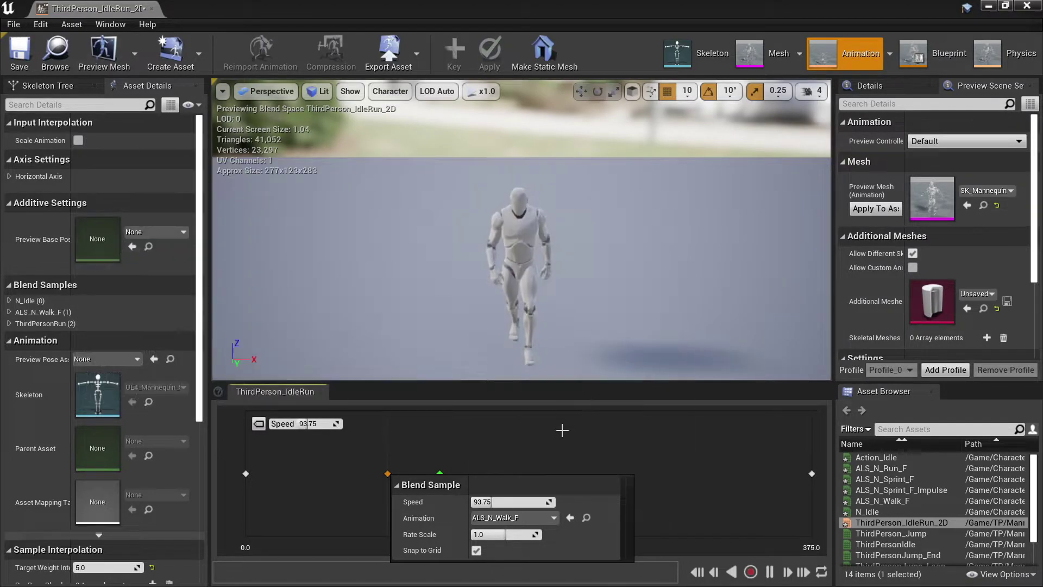
Step: Set the Speed 375 sample's animation to ALS_N_Run_F
click(811, 473)
click(937, 519)
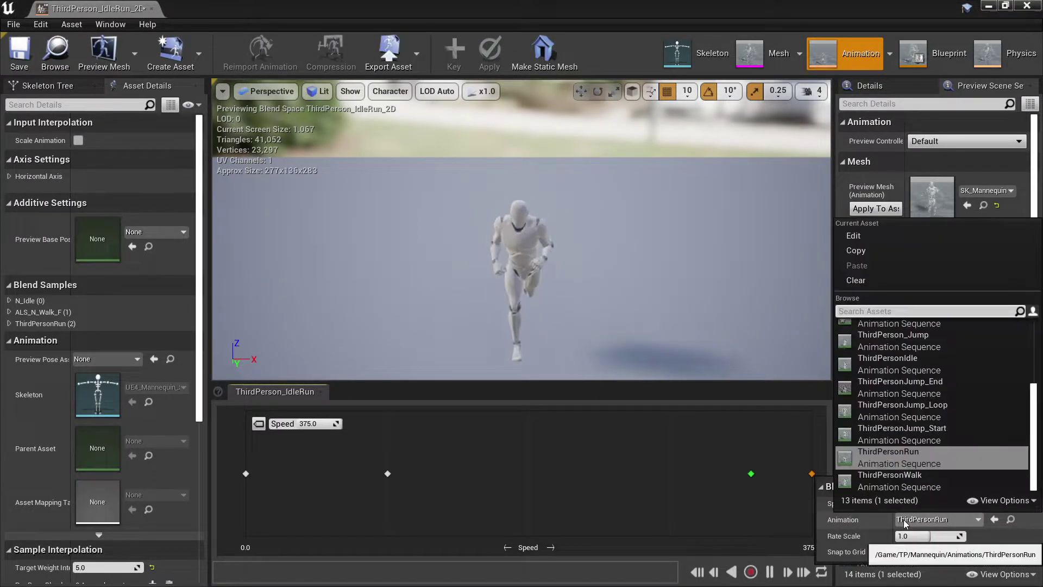
drag(1036, 448, 1035, 383)
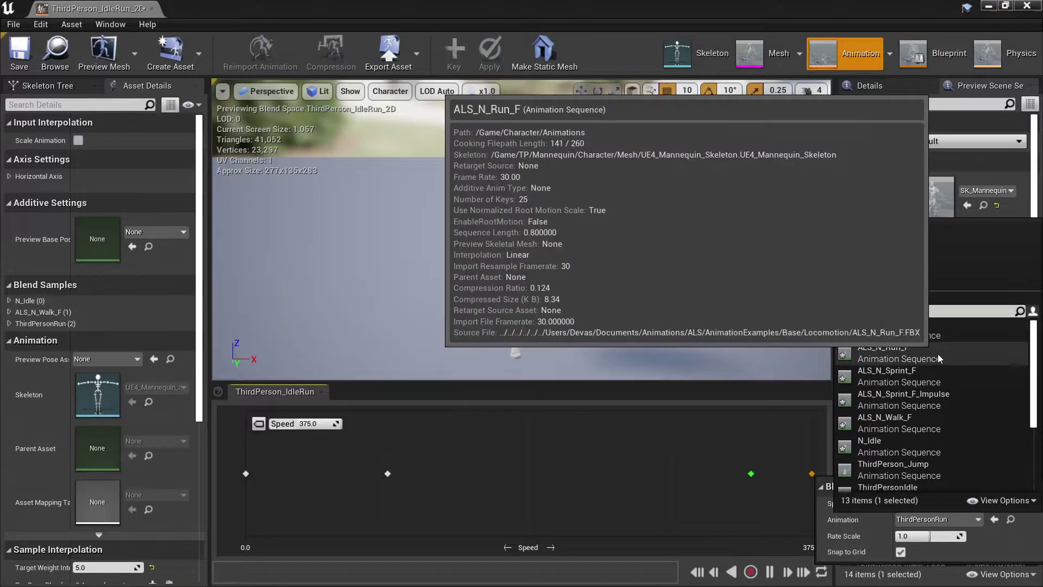
click(891, 353)
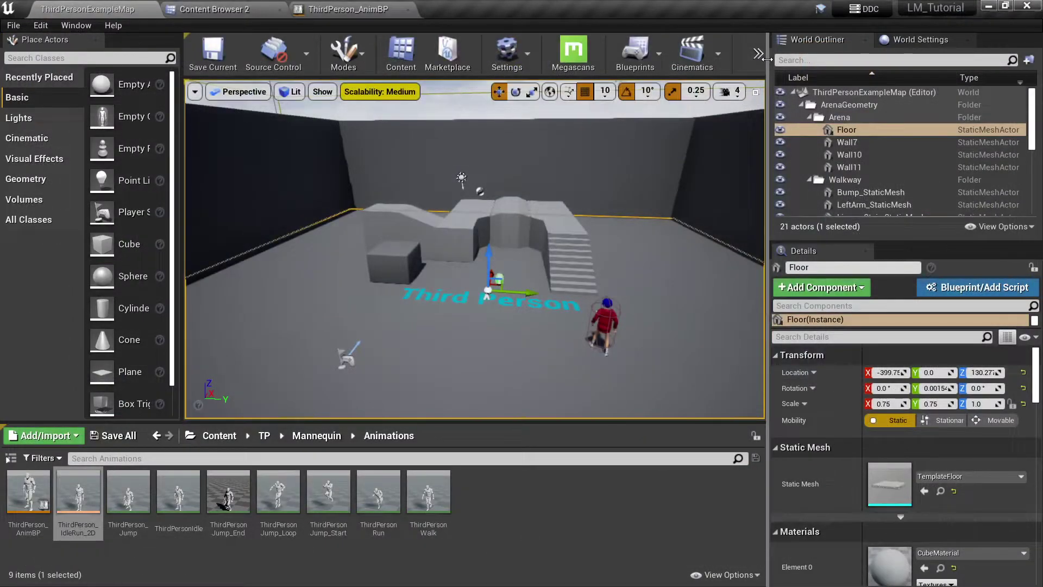
Step: Play the level and run the character around with WASD to check walk and run
click(758, 53)
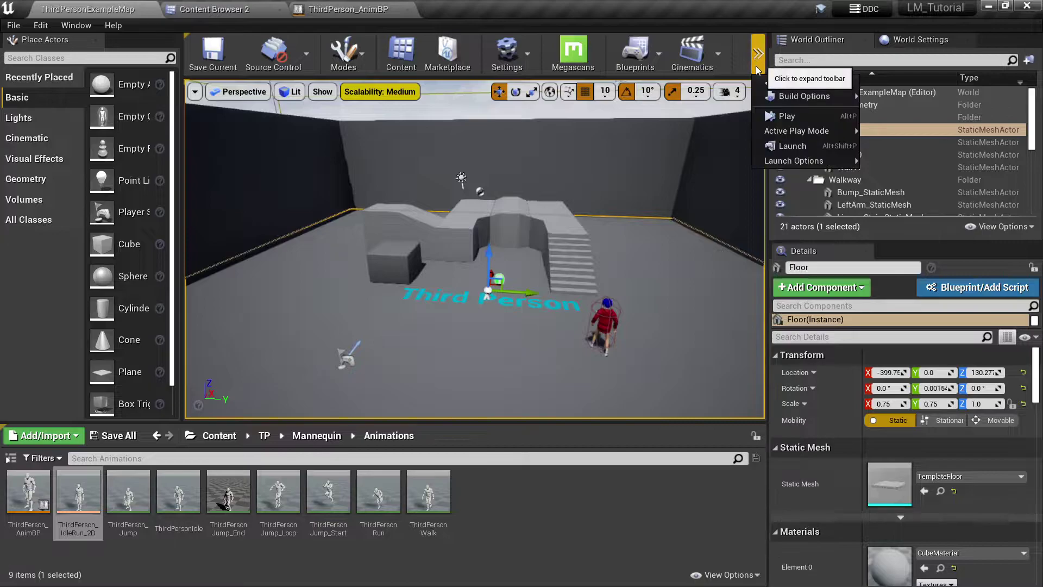
click(788, 111)
key(a)
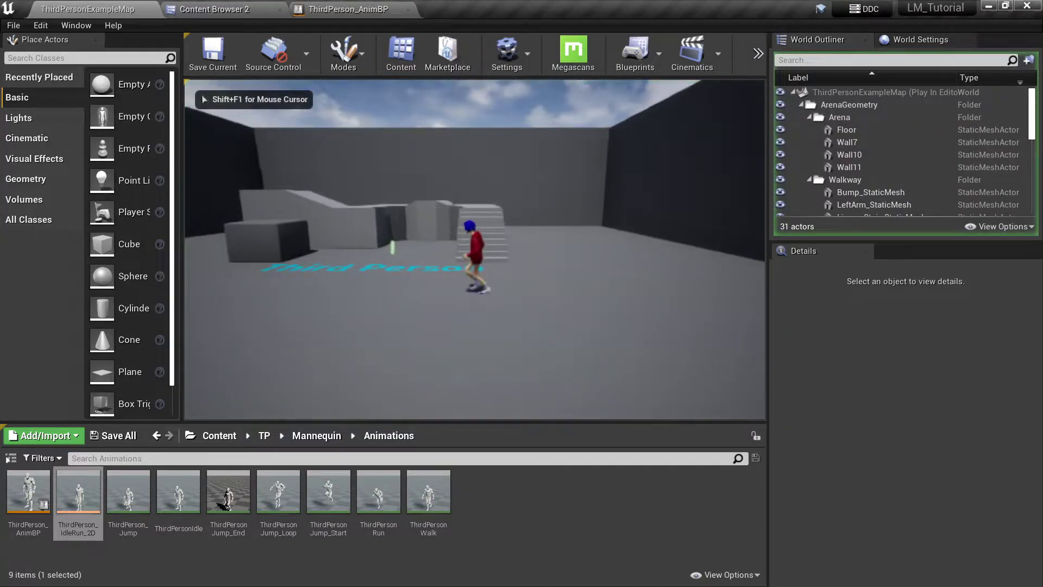
key(a)
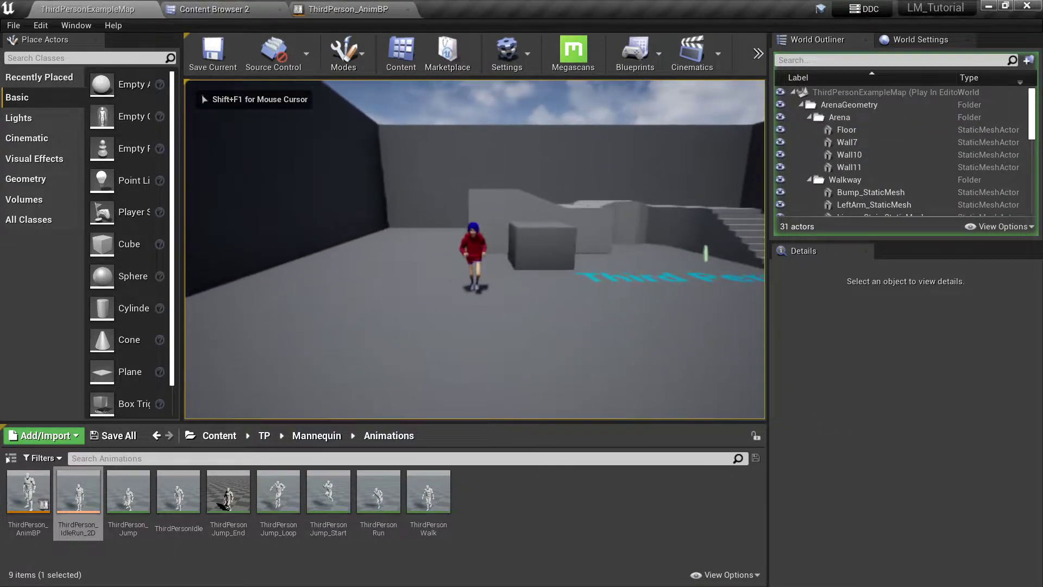
key(w)
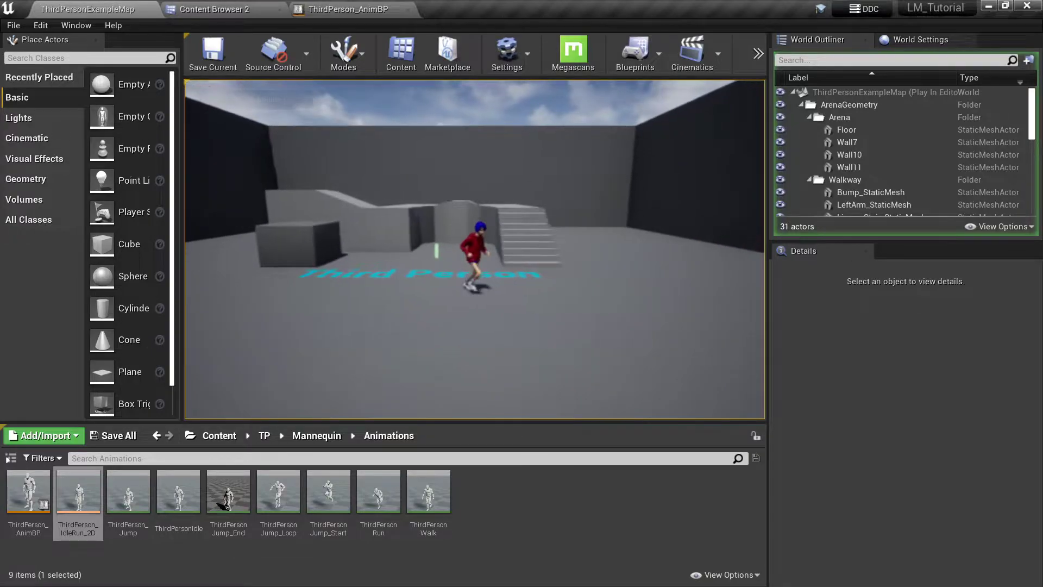
key(s)
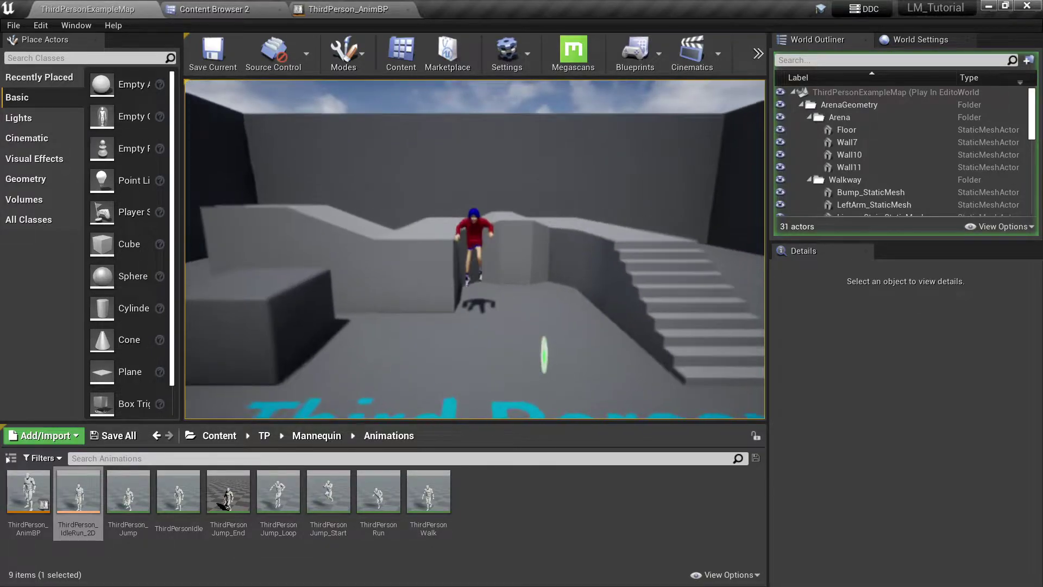
Step: Stop the session and select the red ThirdPersonCharacter in the viewport
key(Escape)
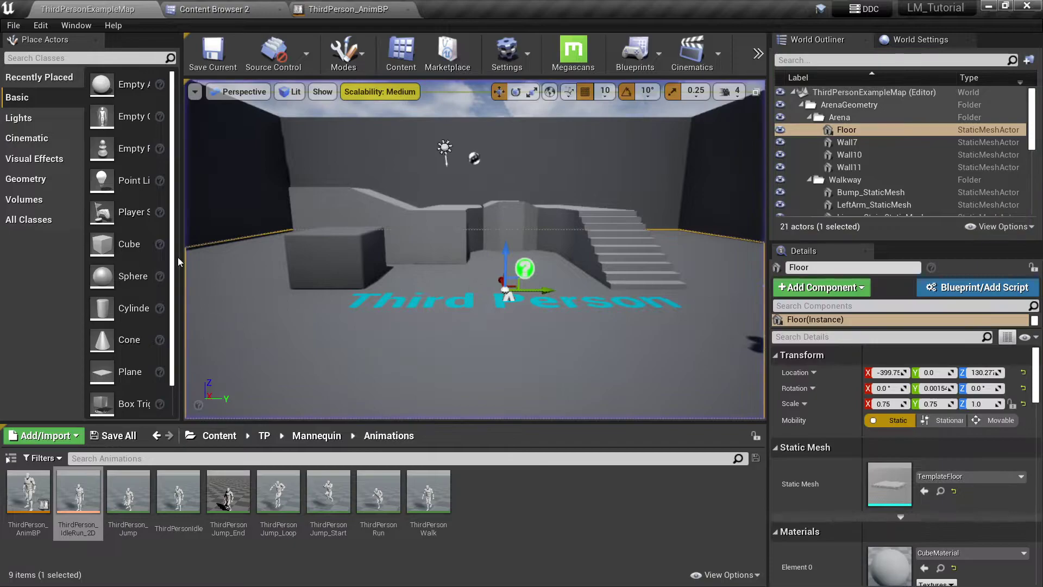
right_drag(461, 261, 530, 253)
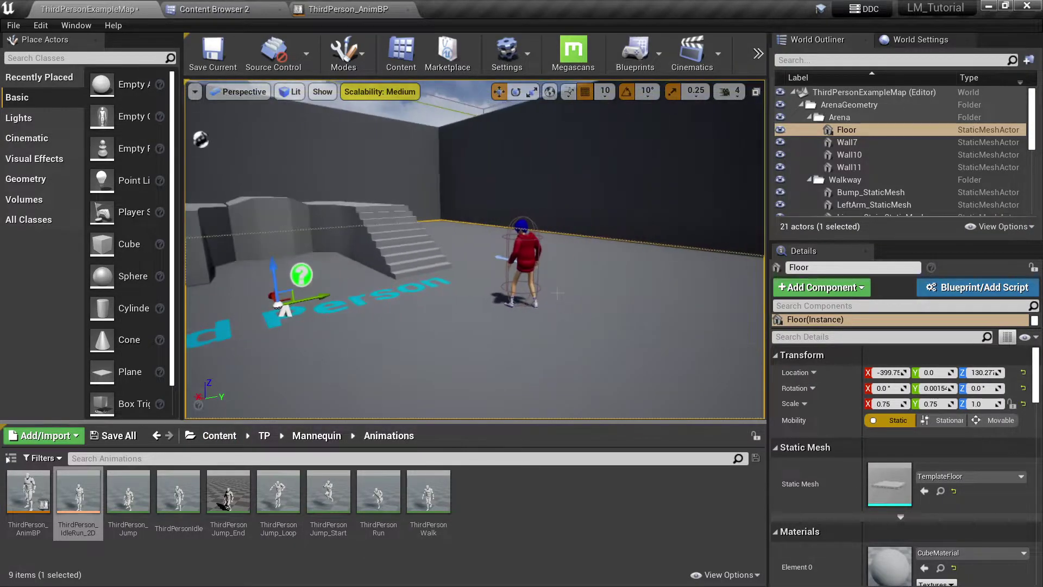
click(531, 251)
Step: In ThirdPersonCharacter's Character Movement, set Jump Z Velocity 420, Air Control 0.05, and play
click(992, 211)
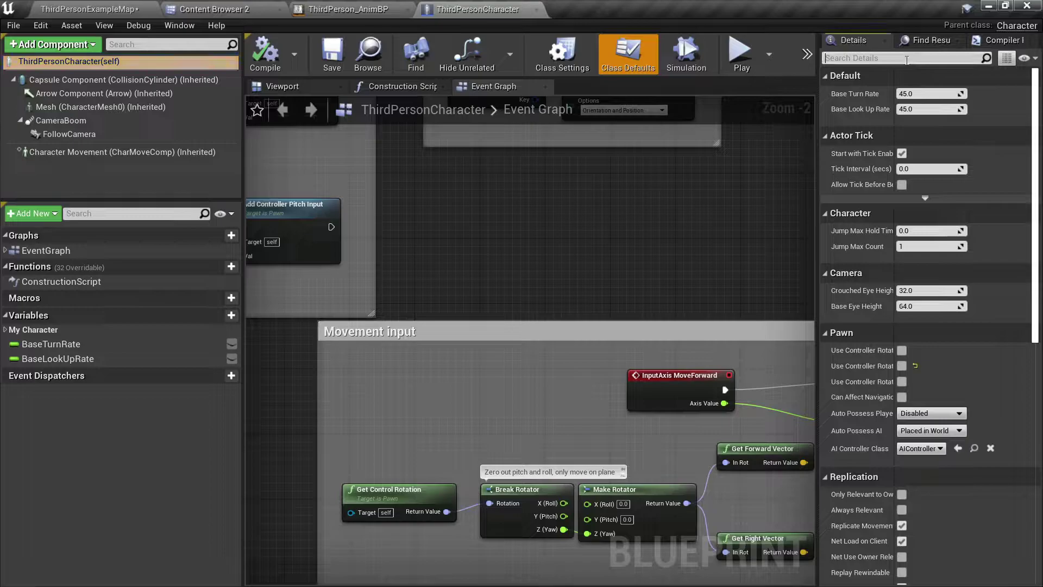
text(jump)
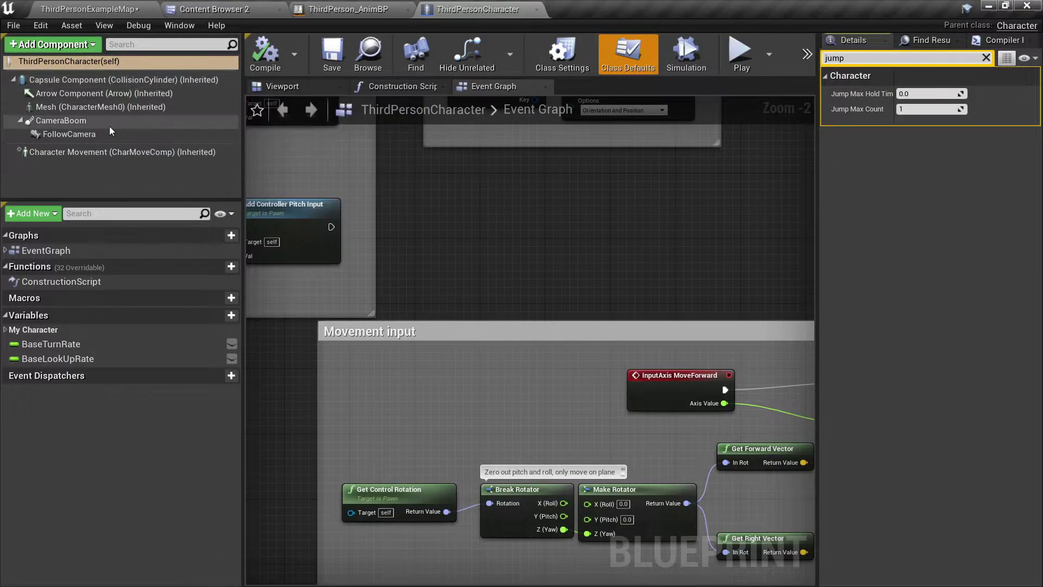
click(96, 152)
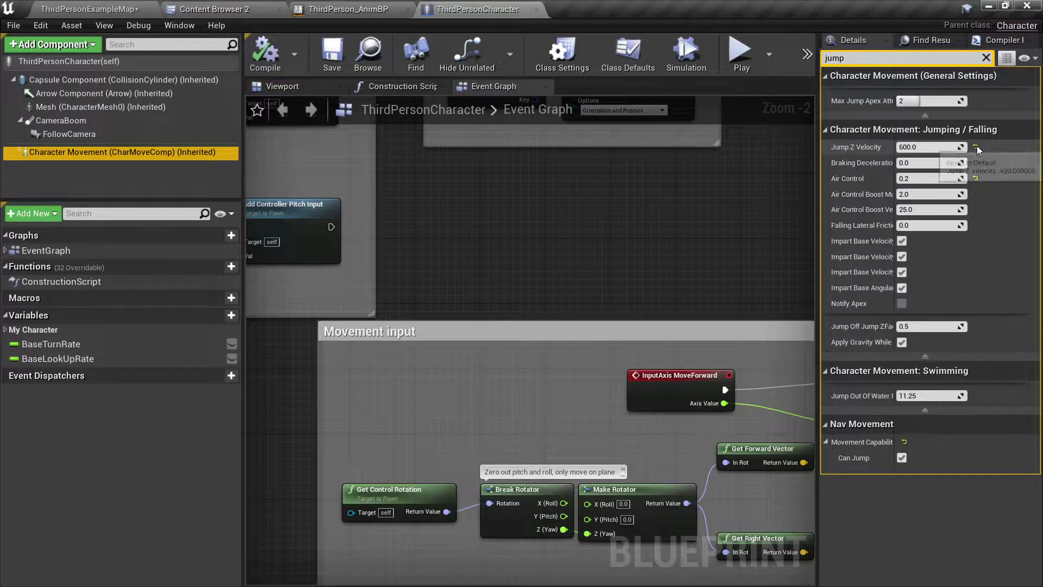
click(975, 178)
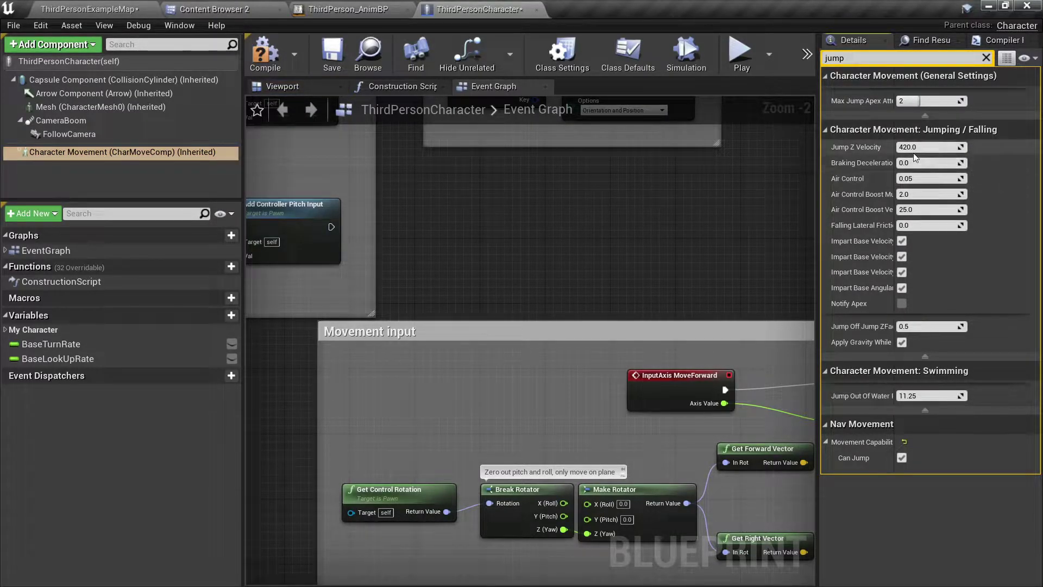
click(739, 55)
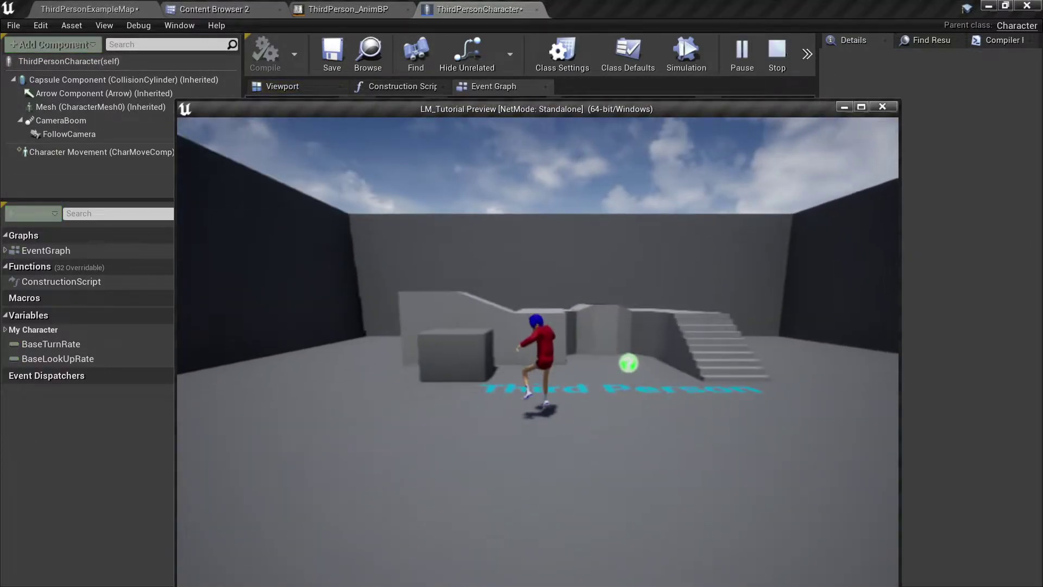
Step: Move and jump the character with WASD, exit the game, and return to ThirdPerson_AnimBP
key(a)
key(w)
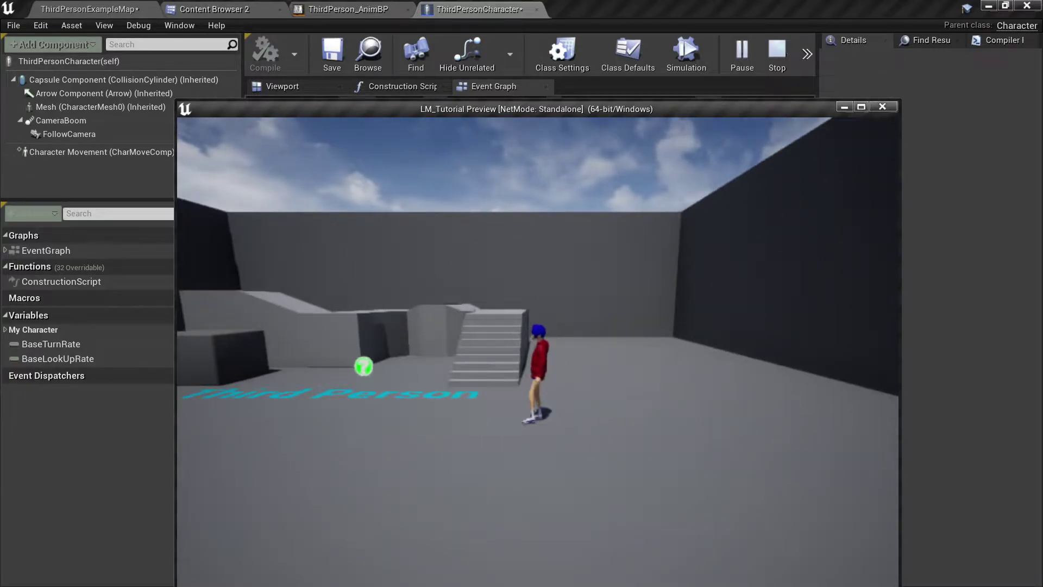
key(d)
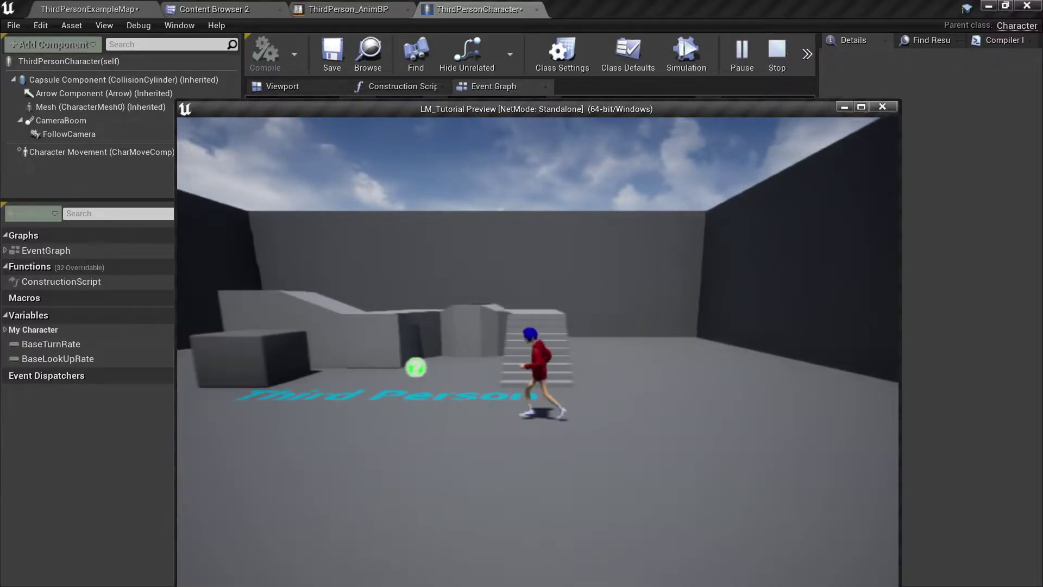
key(Escape)
click(348, 9)
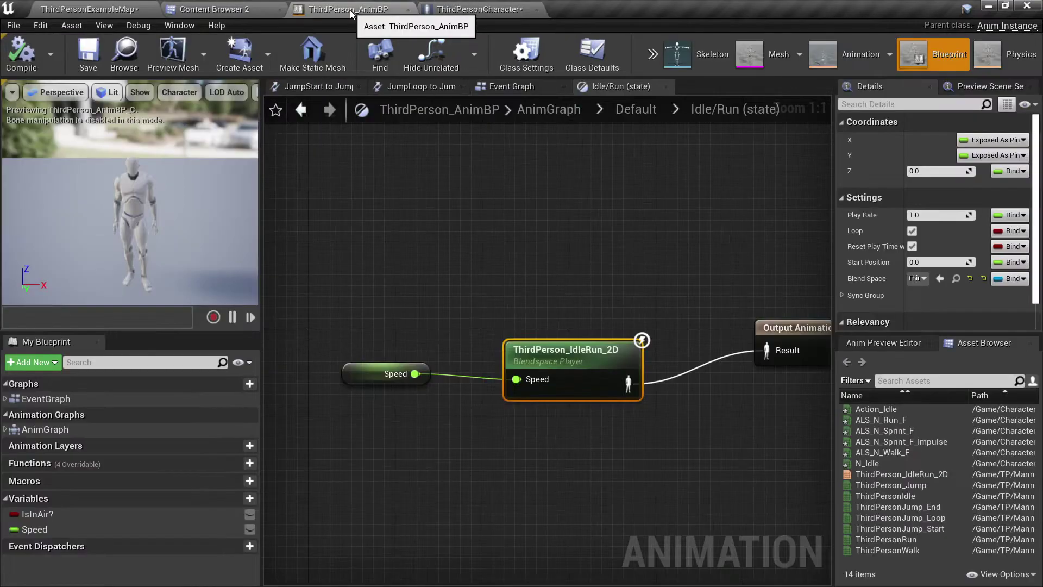
Step: Swap the Speed 0 idle sample in ThirdPerson_IdleRun_2D to the Action_Idle animation
click(195, 7)
click(109, 14)
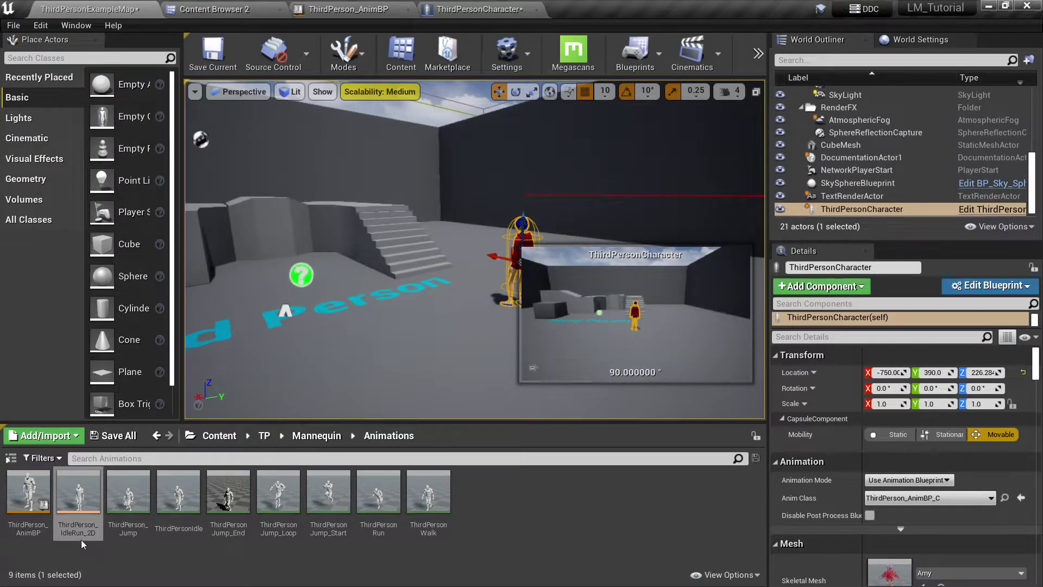
double_click(78, 521)
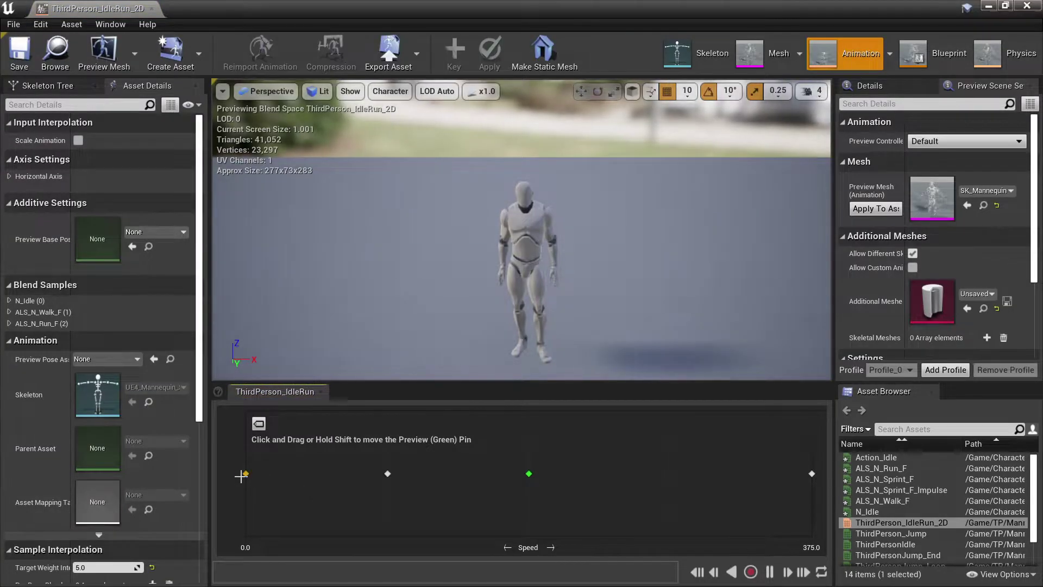
right_click(242, 476)
click(327, 521)
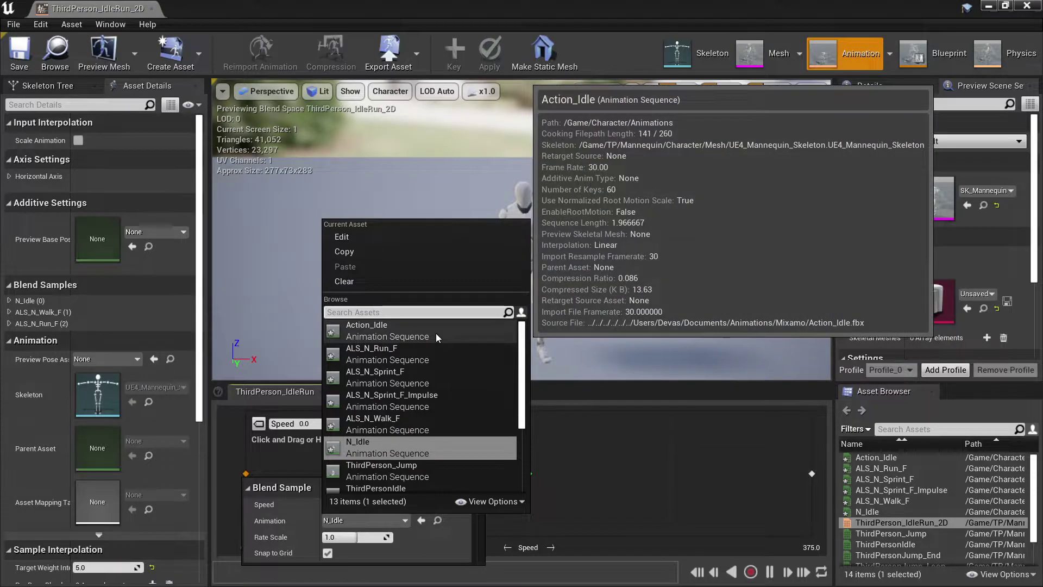
click(436, 333)
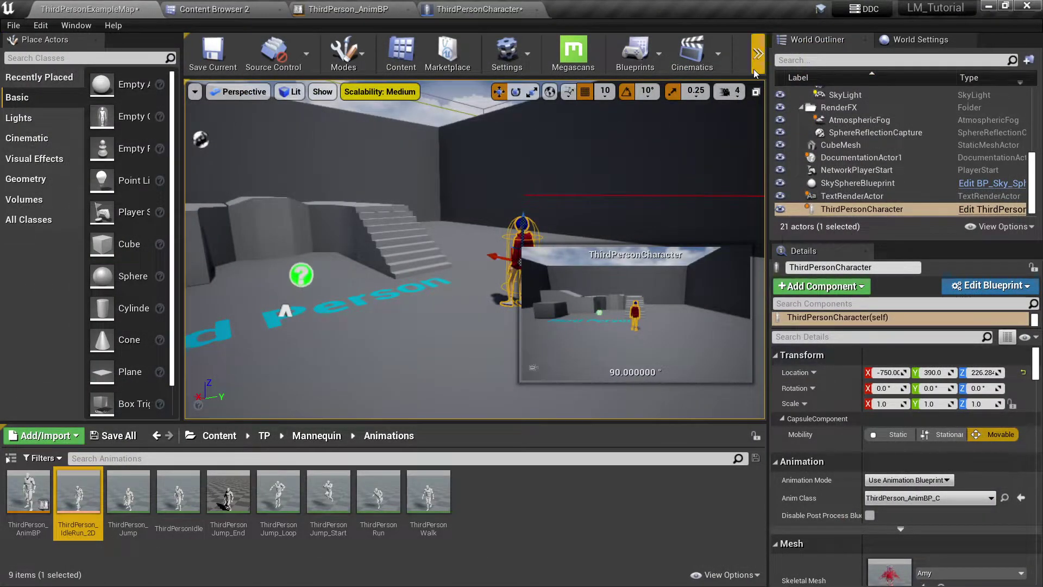
Step: Play the level, walk the character toward the stairs with W and D, then stop with Esc
click(753, 69)
click(777, 119)
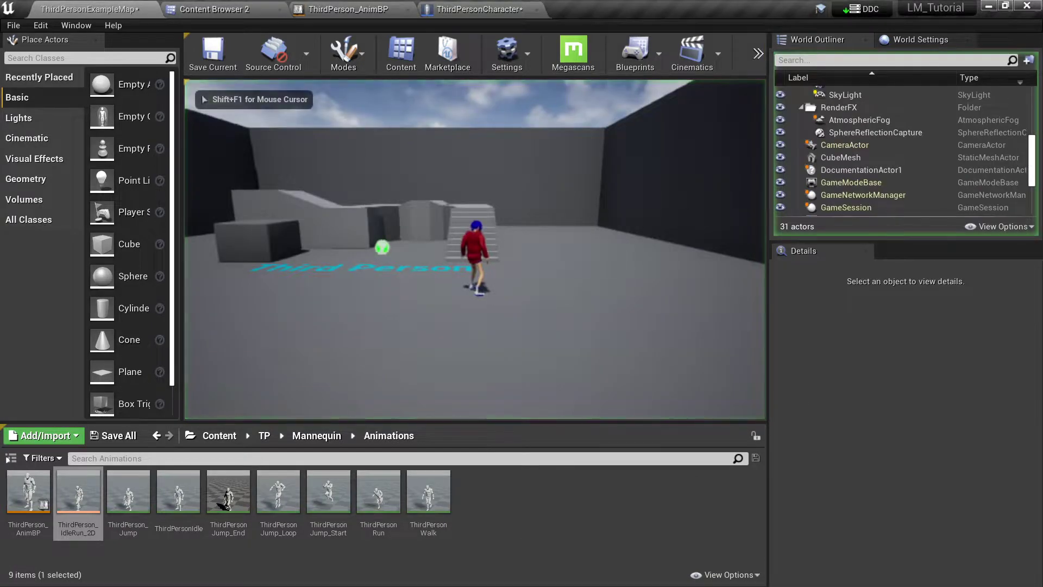
key(d)
key(w)
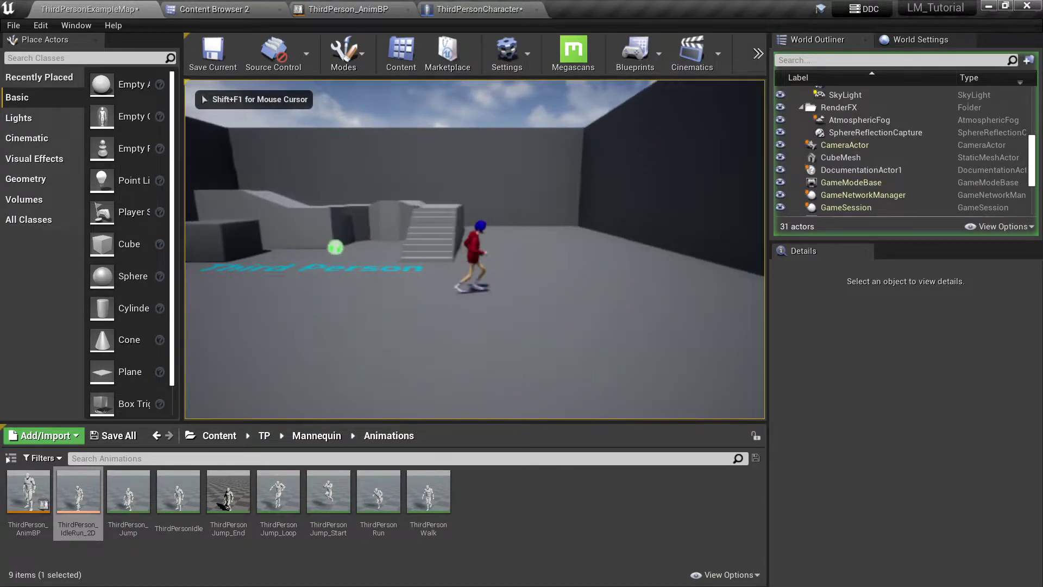
key(d)
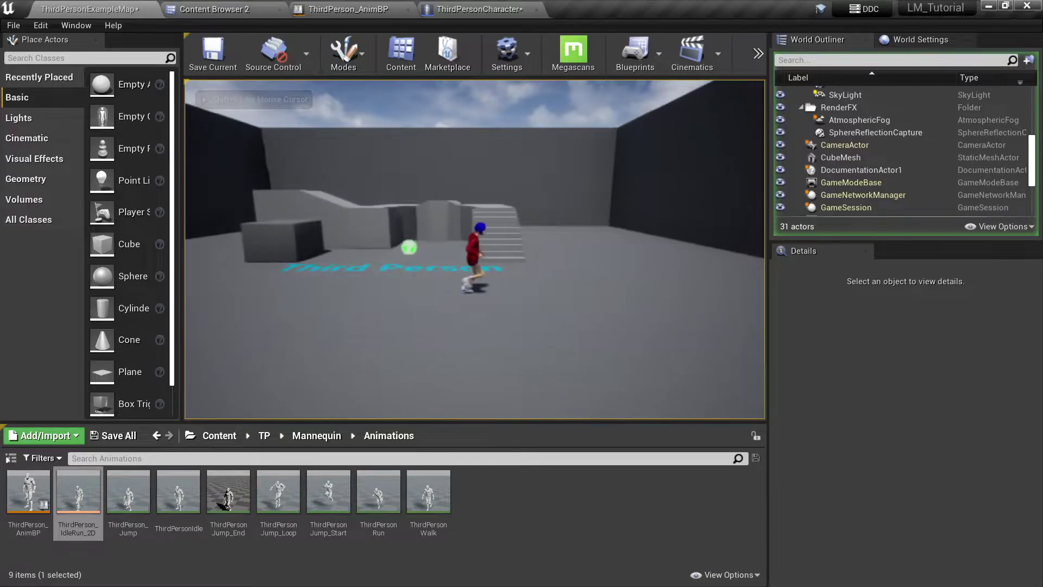
key(d)
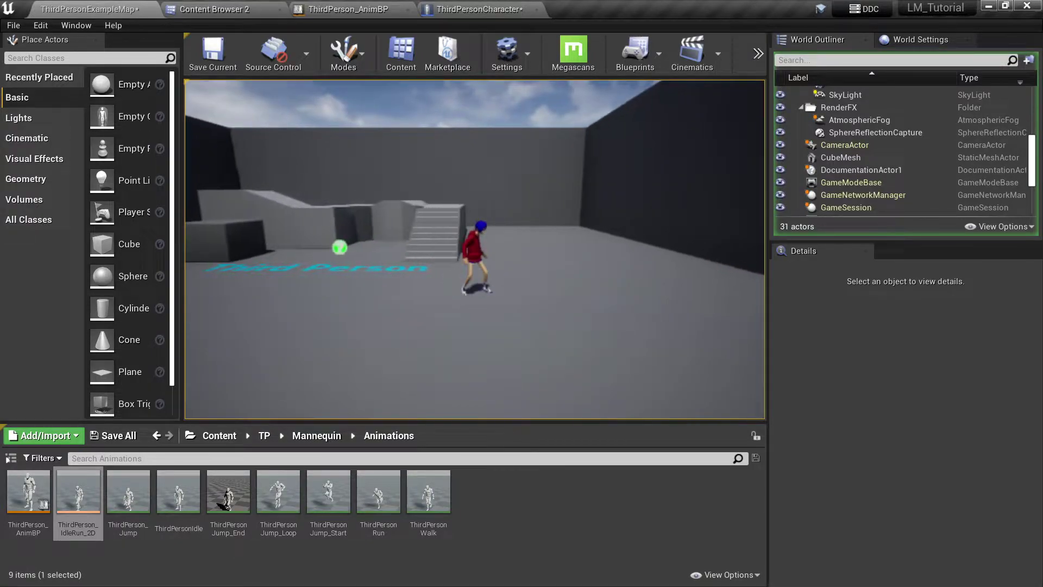
key(Escape)
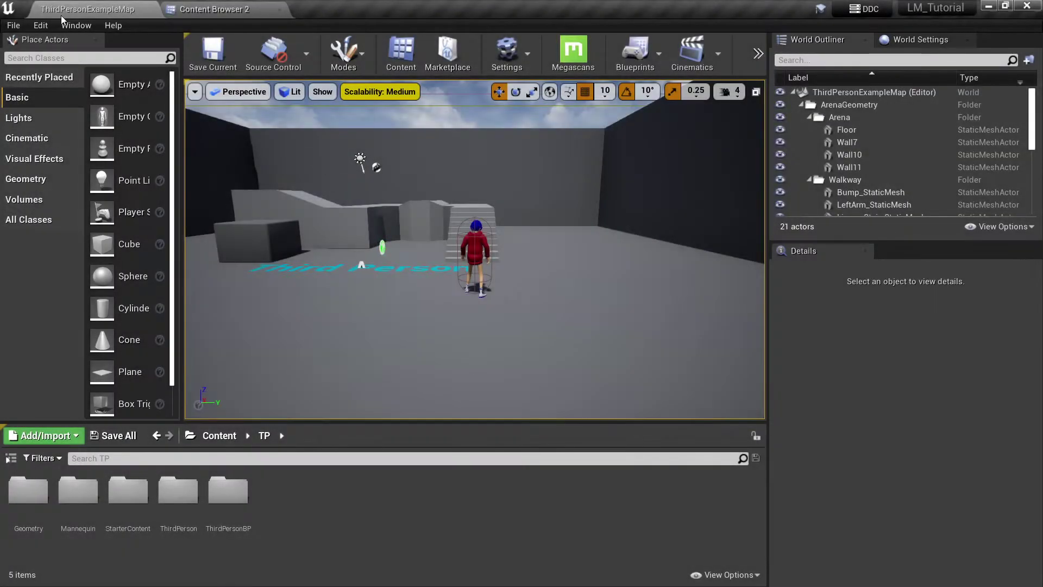
Step: Add a Sprint action mapping under Project Settings > Input, bound to Left Shift
click(43, 25)
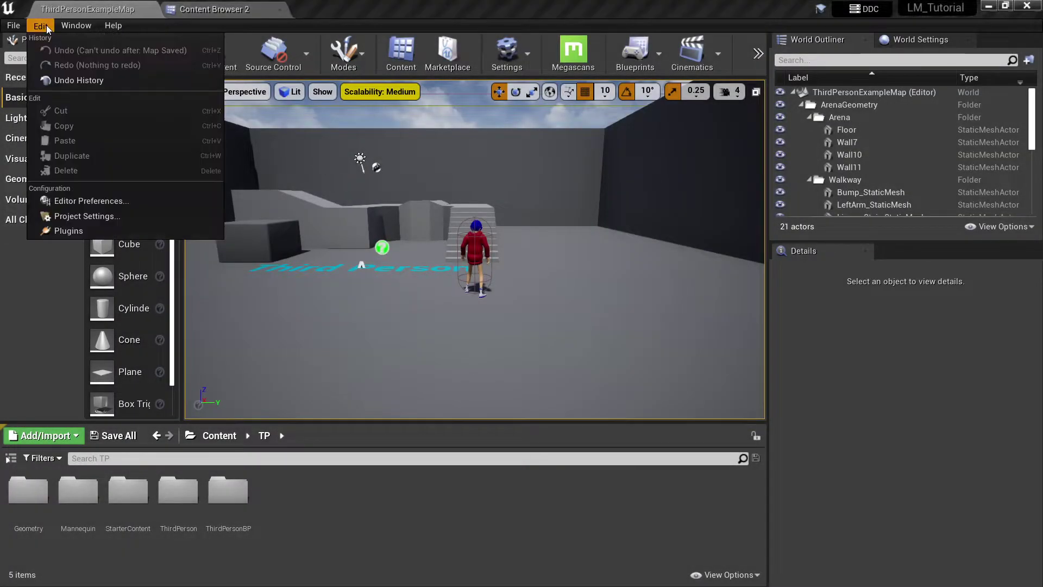
click(86, 220)
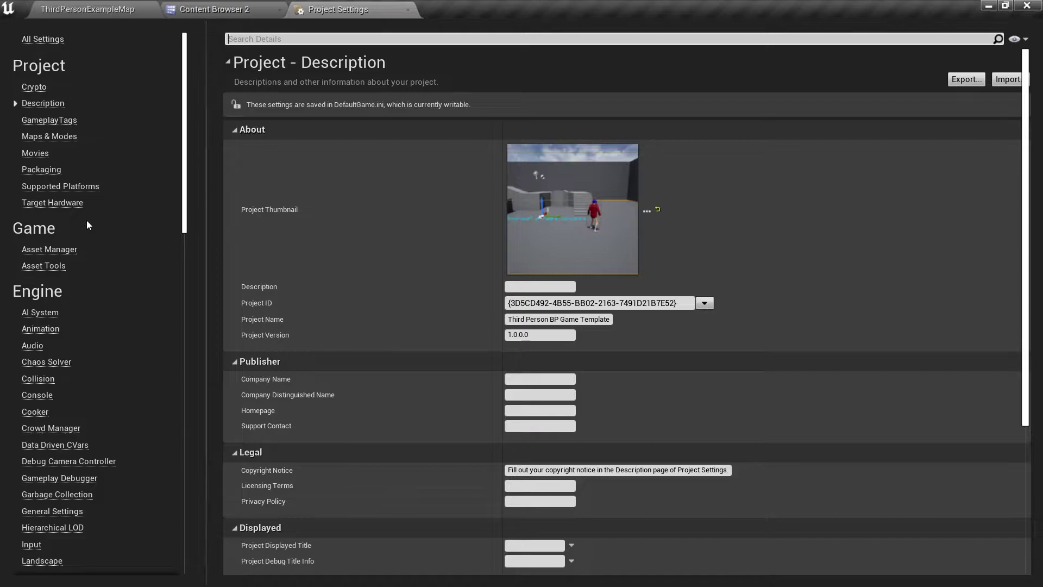
click(34, 540)
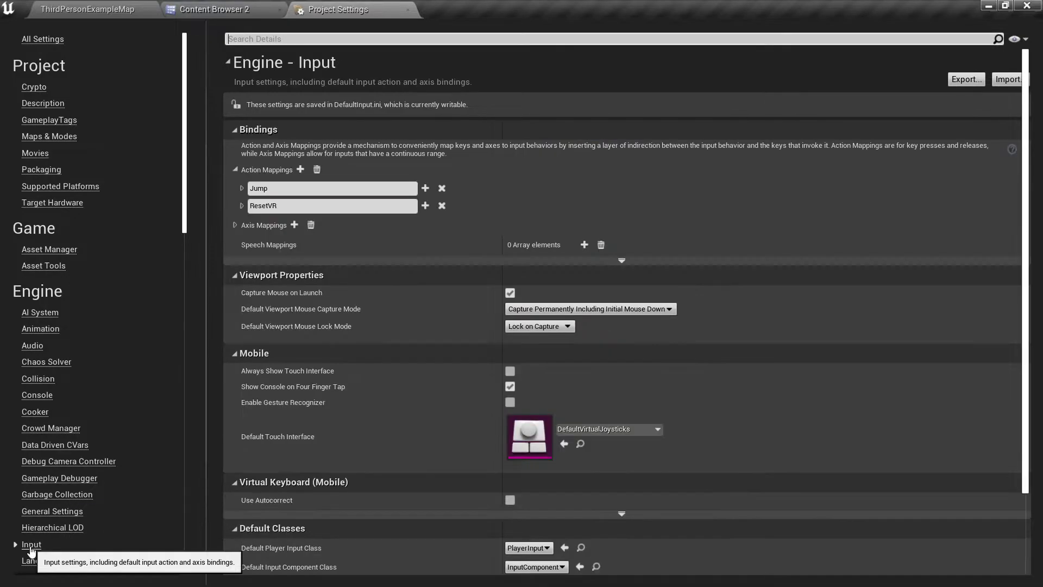
click(299, 170)
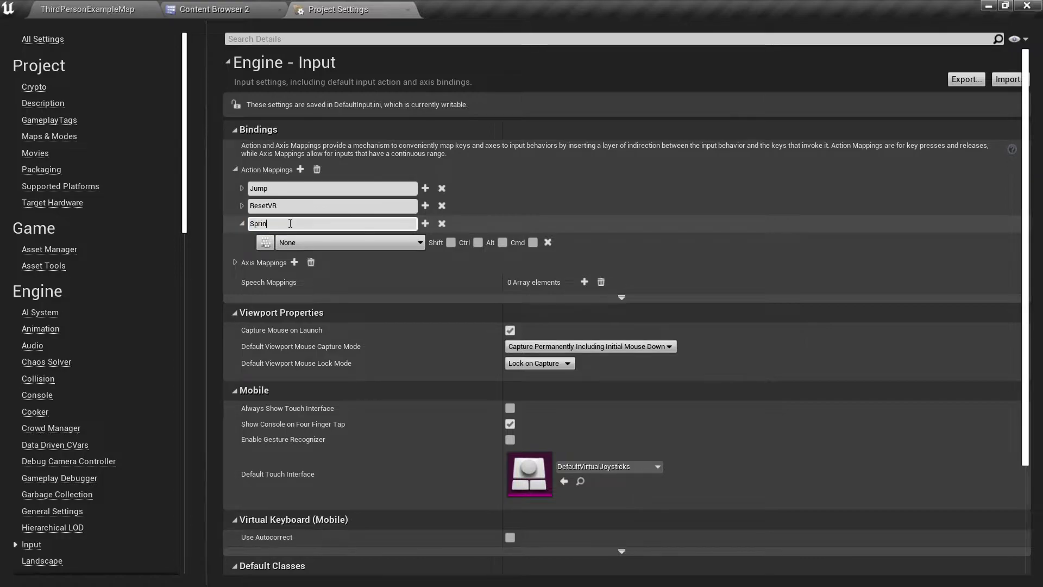
click(291, 243)
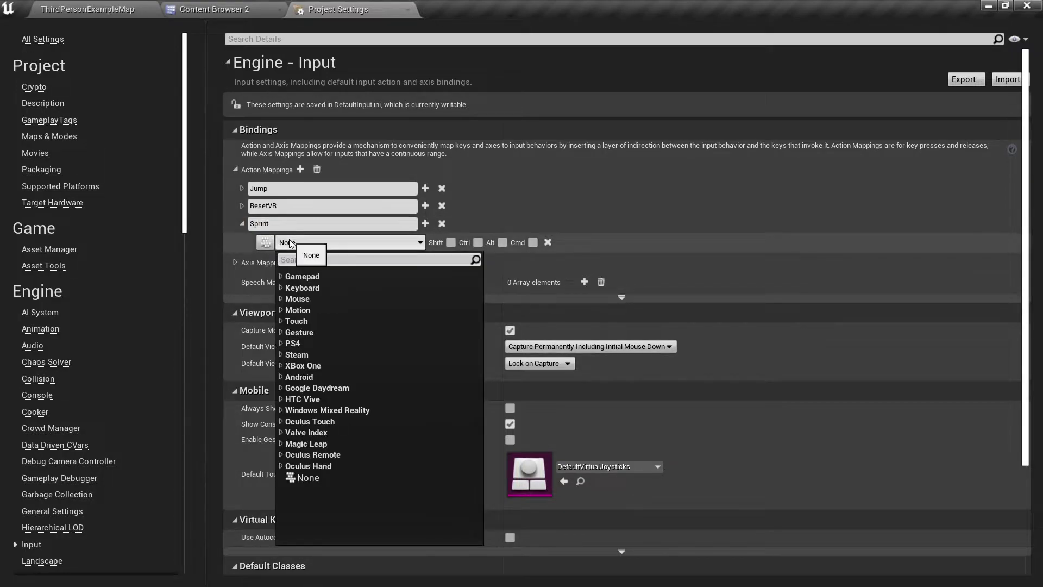
text(left shi)
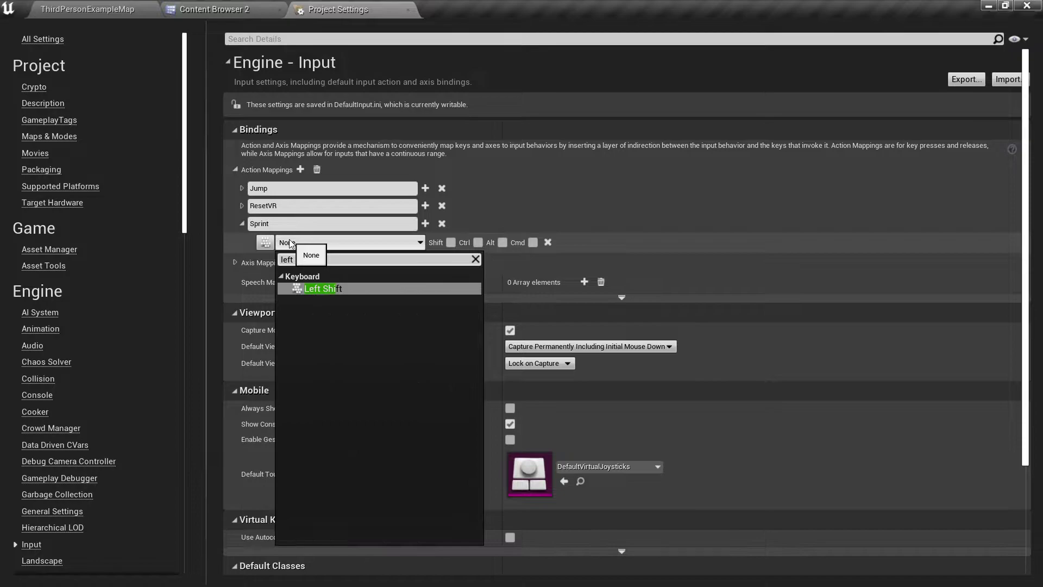
click(315, 288)
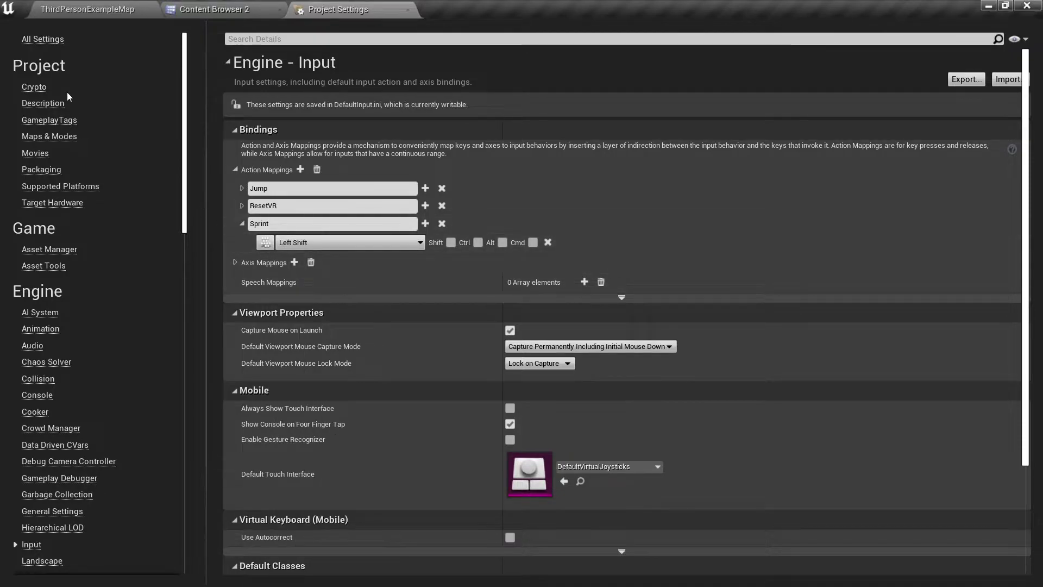
click(414, 8)
Step: Open the ThirdPersonCharacter blueprint from the ThirdPersonBP > Blueprints folder
click(90, 11)
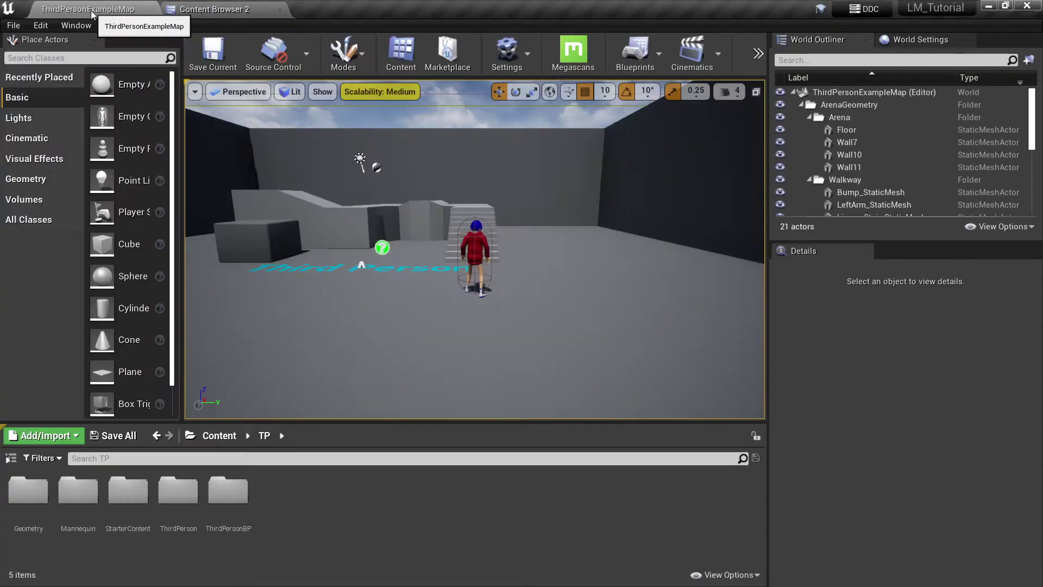
double_click(246, 507)
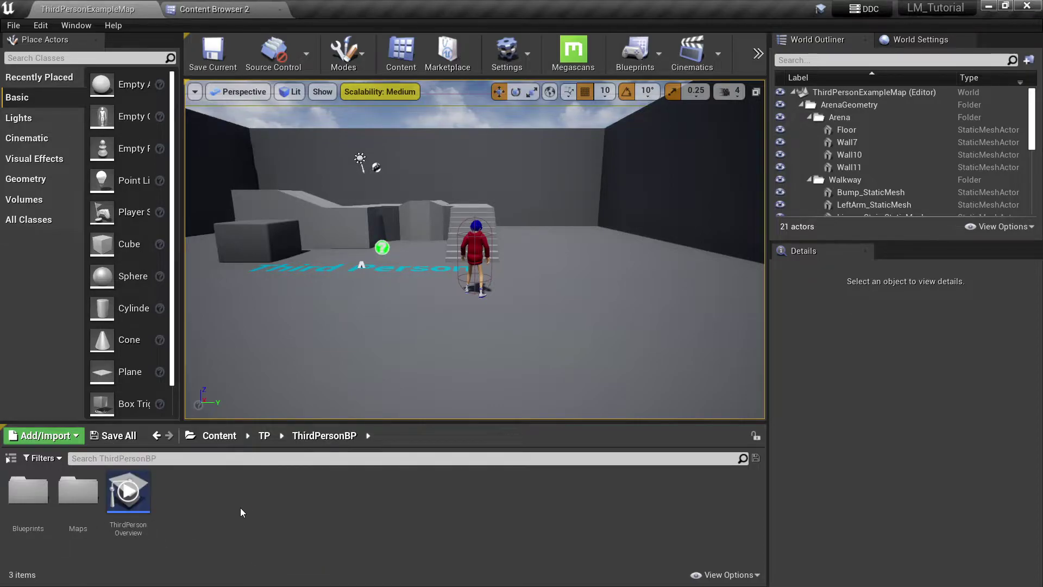
double_click(28, 505)
click(25, 509)
double_click(25, 508)
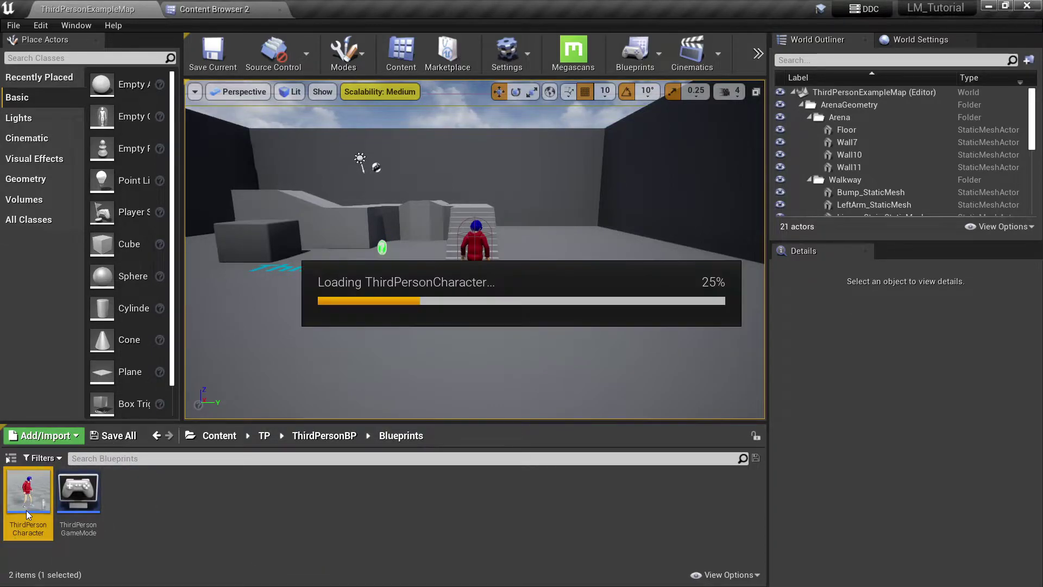
Step: Search the graph's action list for 'spr' to find the Sprint input event
right_drag(418, 429, 448, 248)
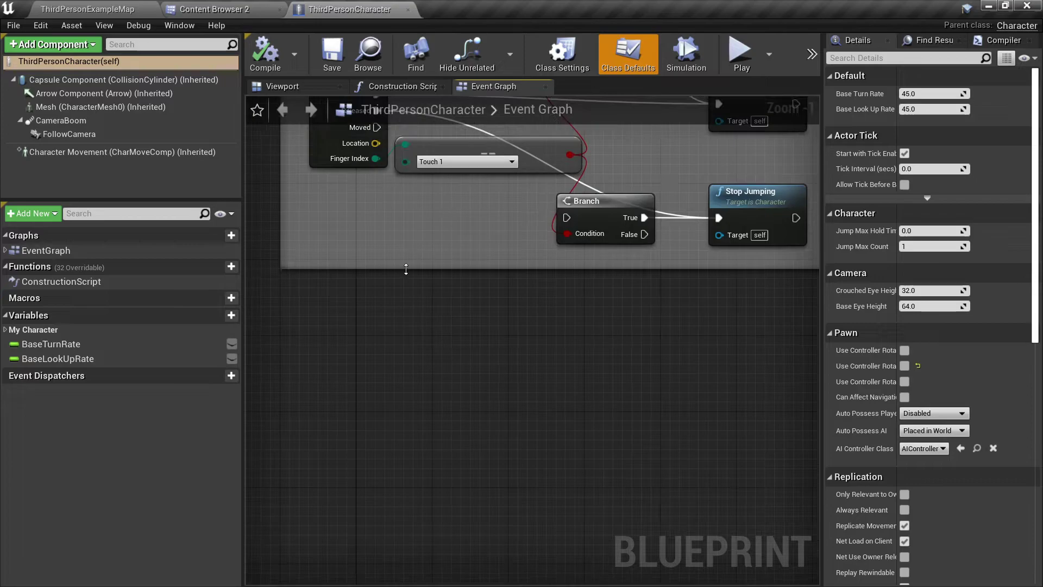
right_click(310, 348)
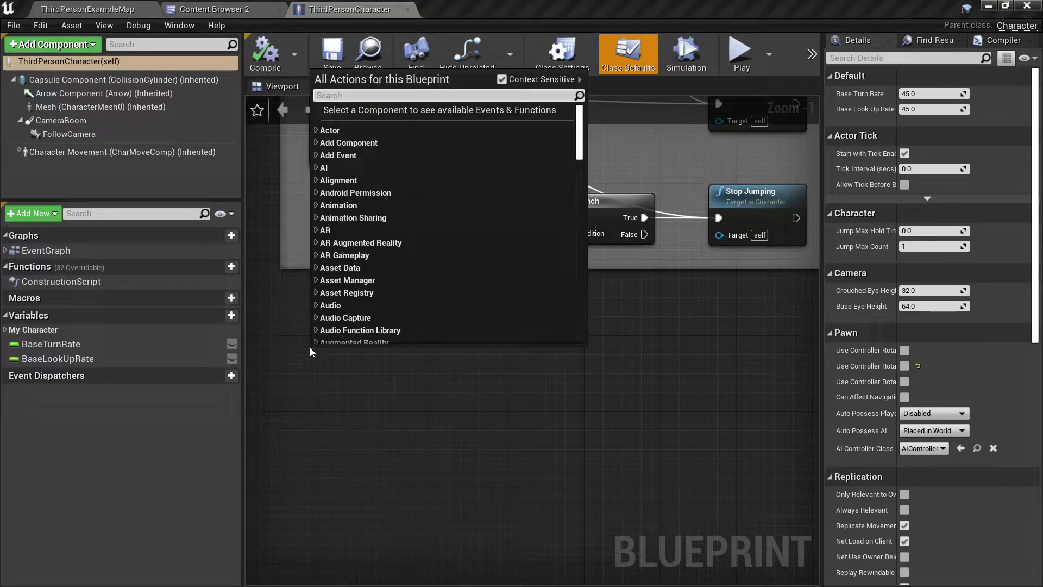
text(sprr)
key(BackSpace)
key(BackSpace)
key(BackSpace)
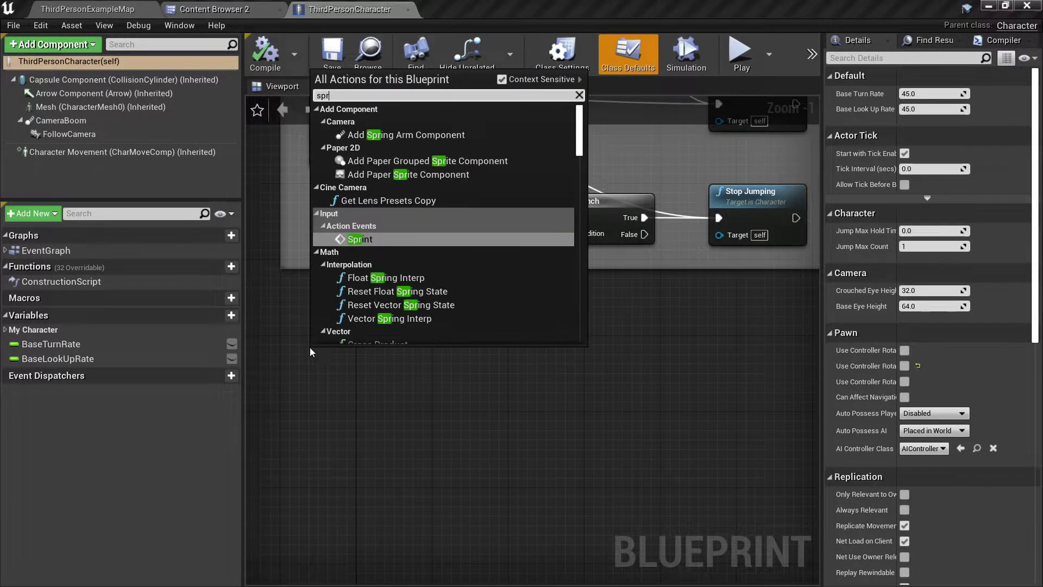
Step: Place an InputAction Sprint event node in the Event Graph
click(387, 240)
right_drag(410, 354, 344, 287)
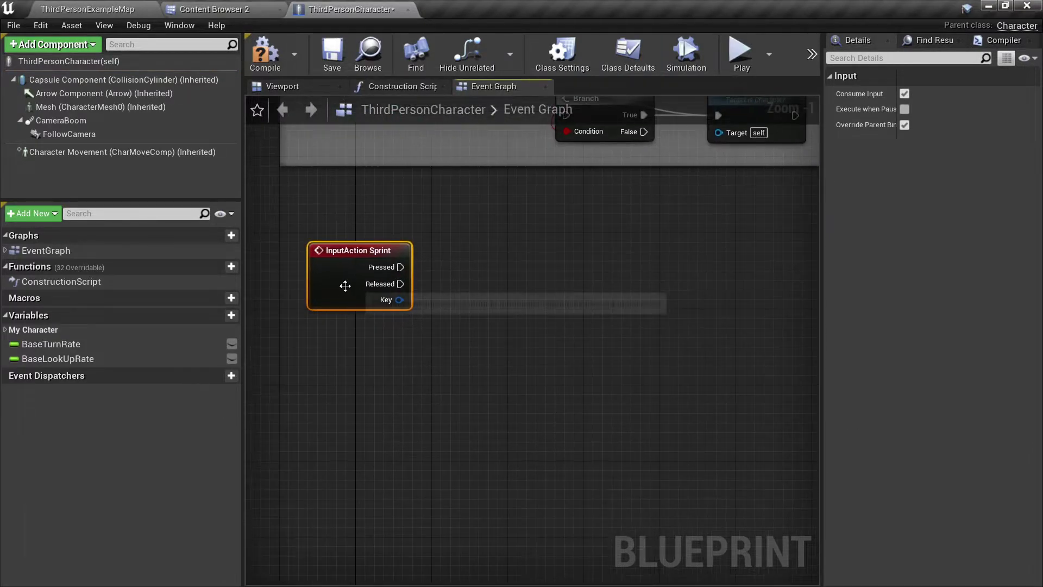
drag(344, 286, 333, 382)
Step: Wire the Sprint Pressed output into a new Flip Flop node beside the event
drag(533, 357, 534, 356)
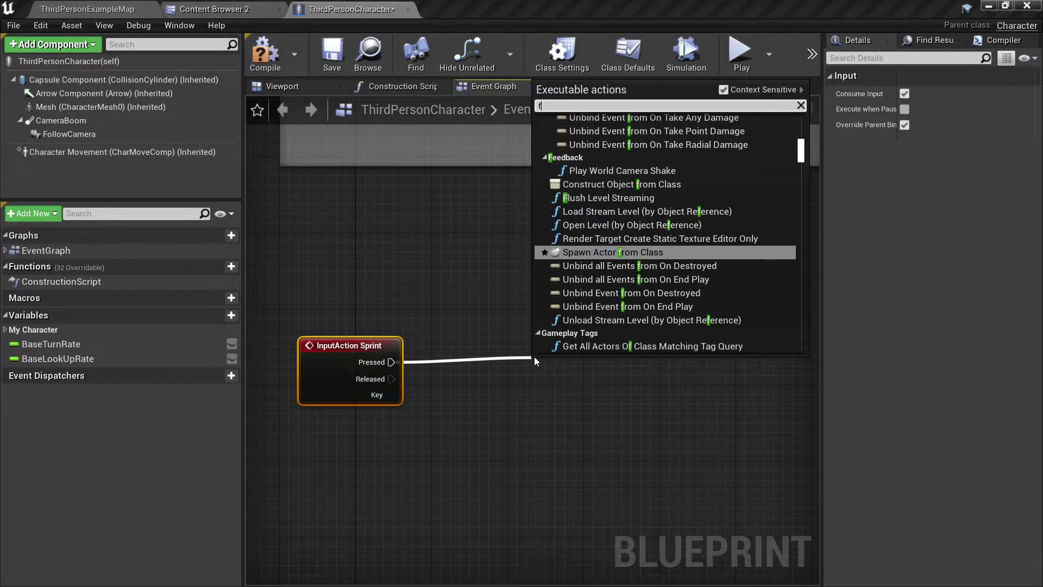
text(flip)
key(Return)
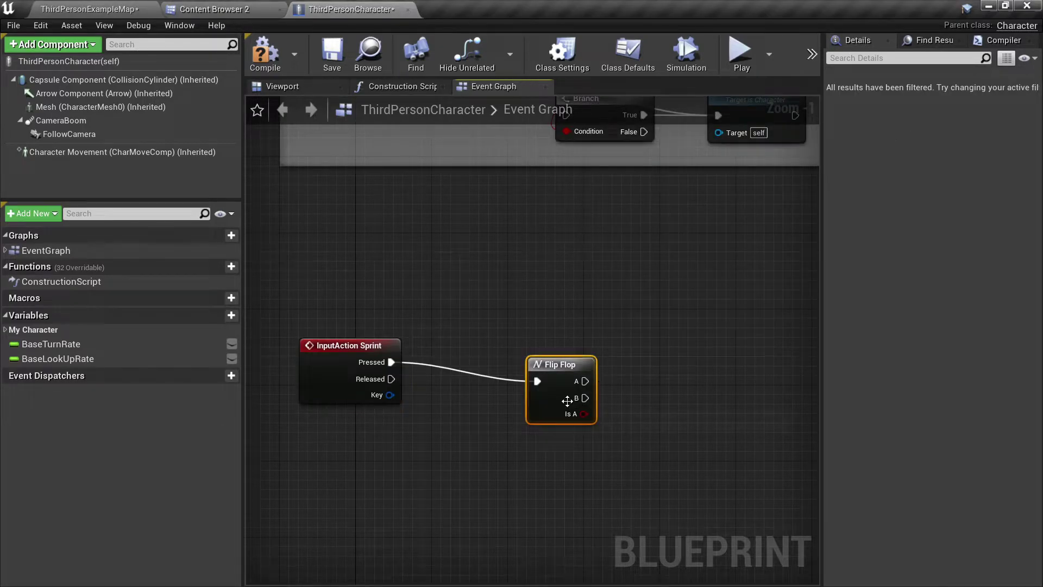
drag(567, 400, 481, 382)
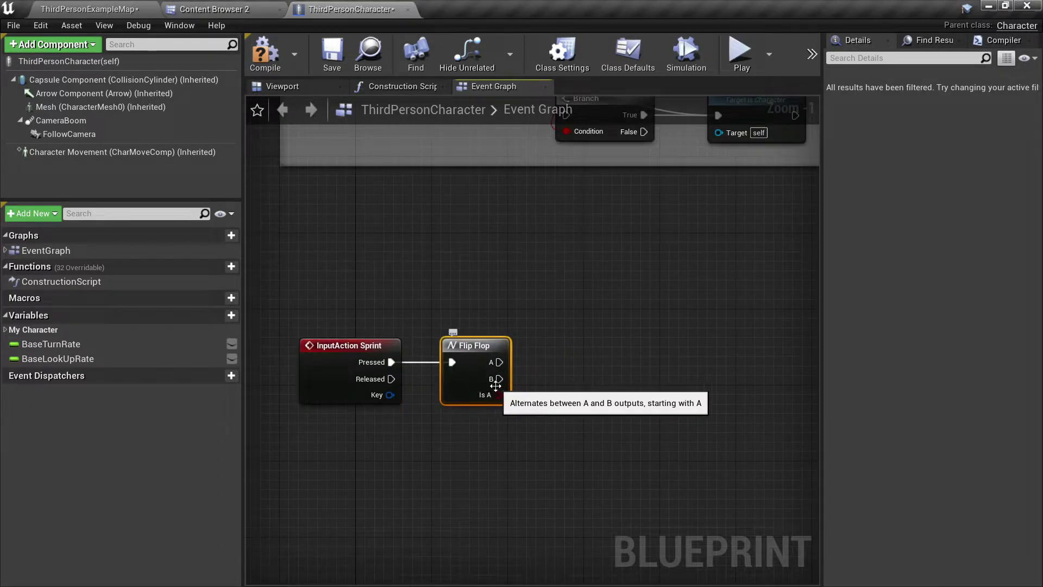
drag(498, 362, 501, 367)
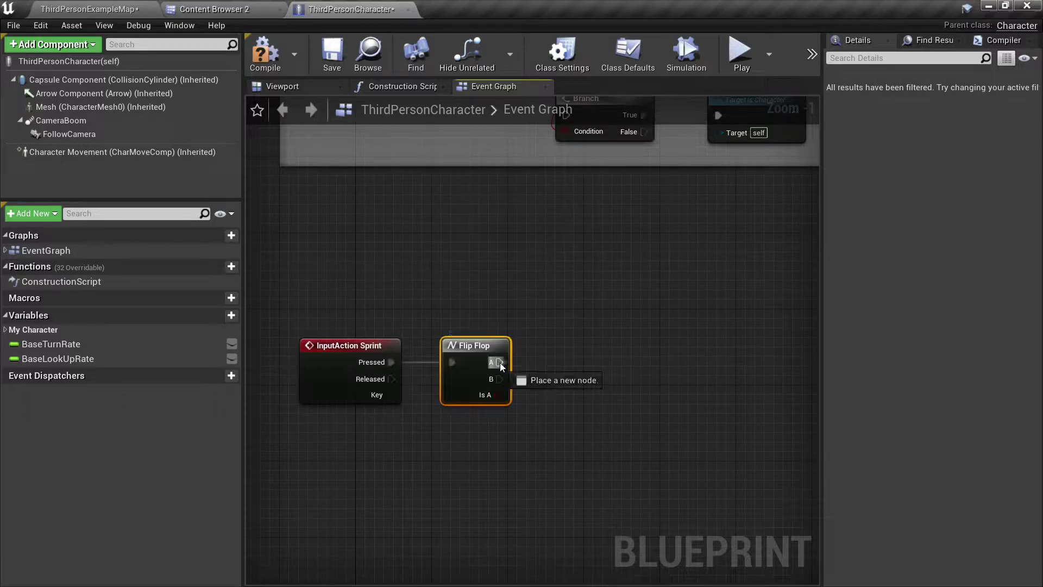
drag(567, 365, 196, 377)
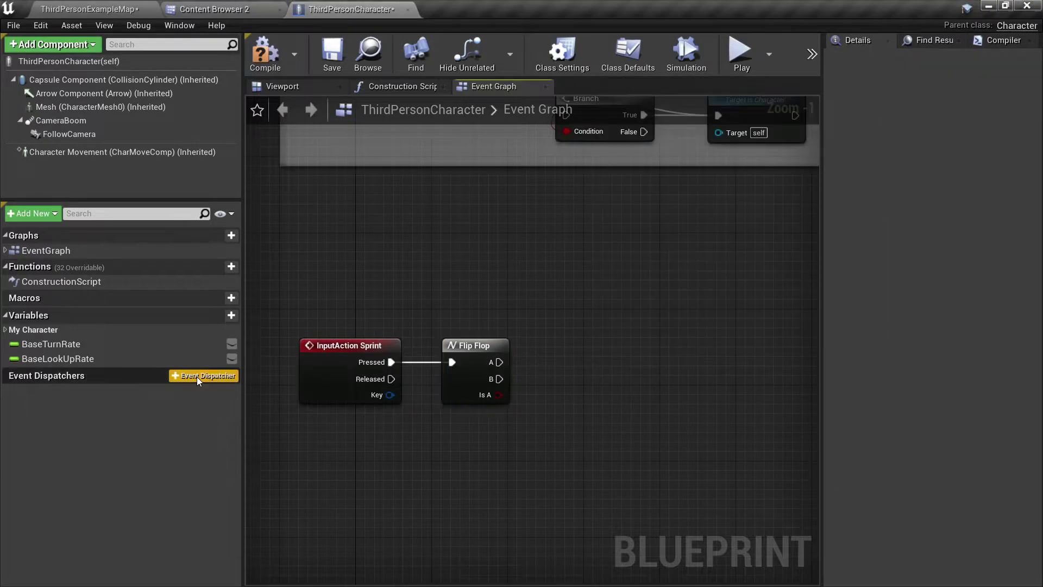
Step: Add a Float variable SprintSpeed with a default value of 700
click(221, 319)
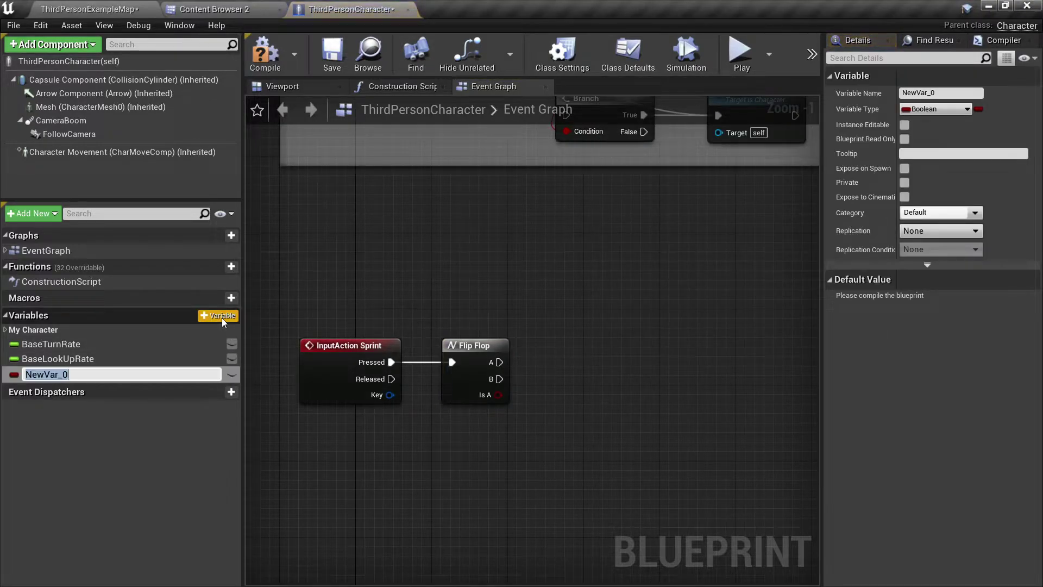
text(SprintSpeed)
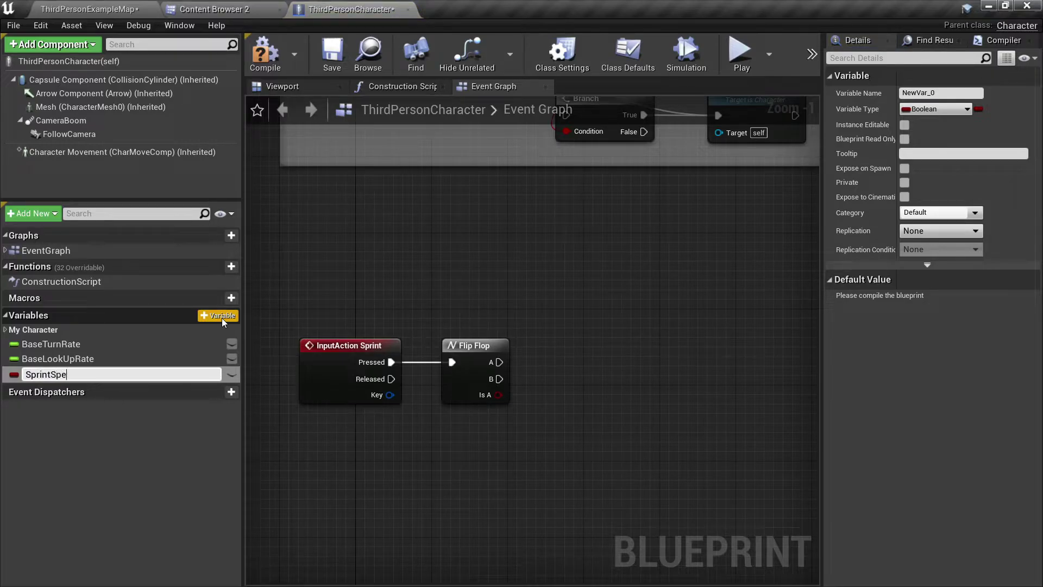
key(Return)
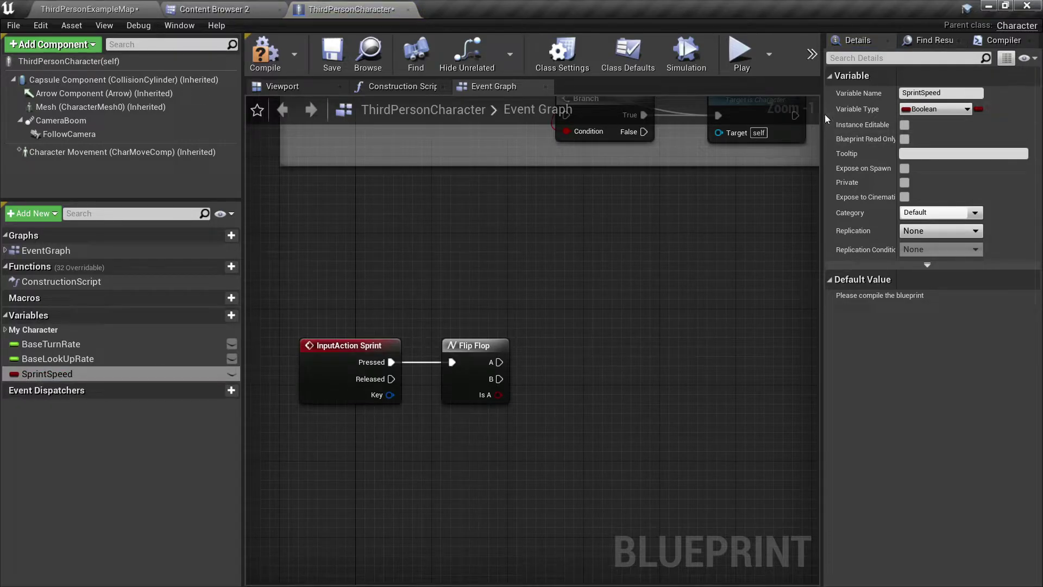
click(936, 108)
click(836, 193)
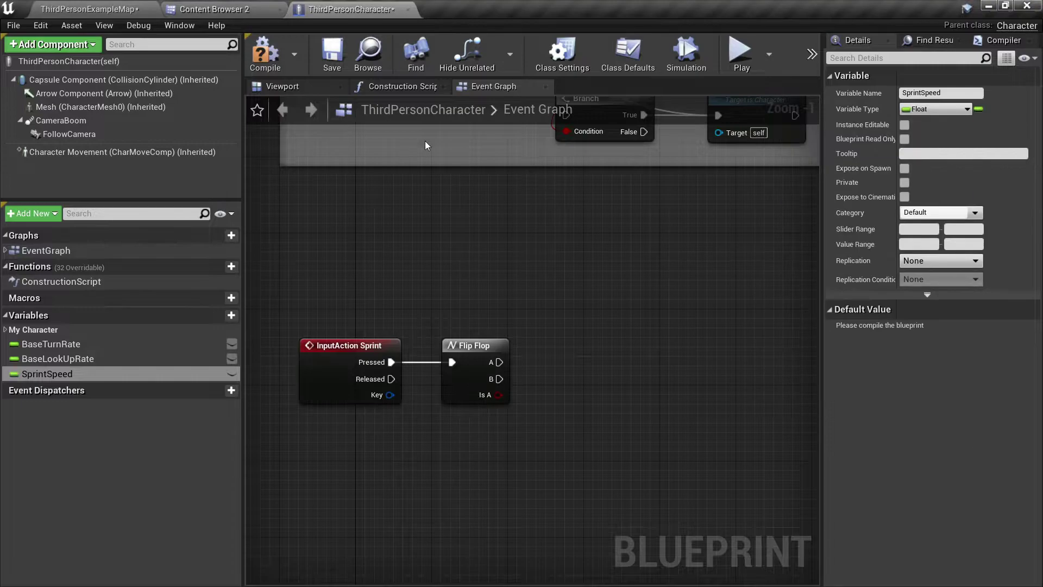
click(264, 59)
click(922, 327)
text(700)
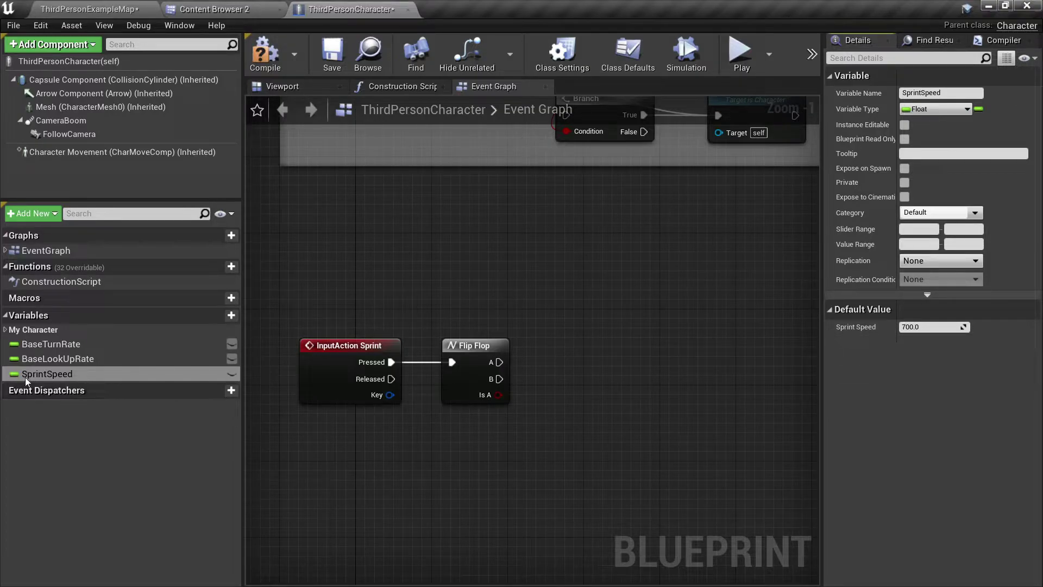
Step: Add a Float variable RunSpeed defaulting to 450, then compile and save the blueprint
click(219, 316)
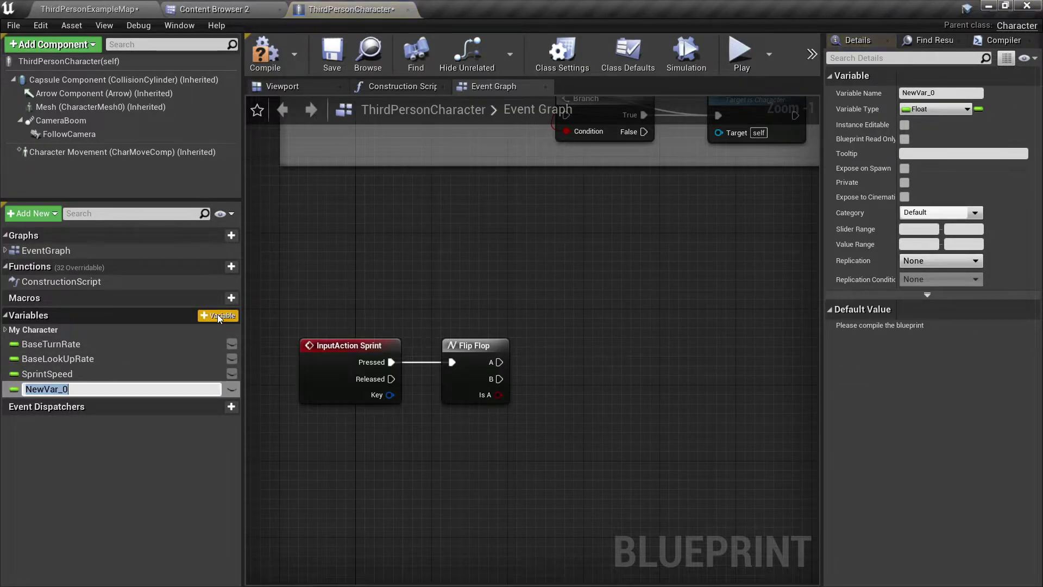
text(RunSpeed)
key(Return)
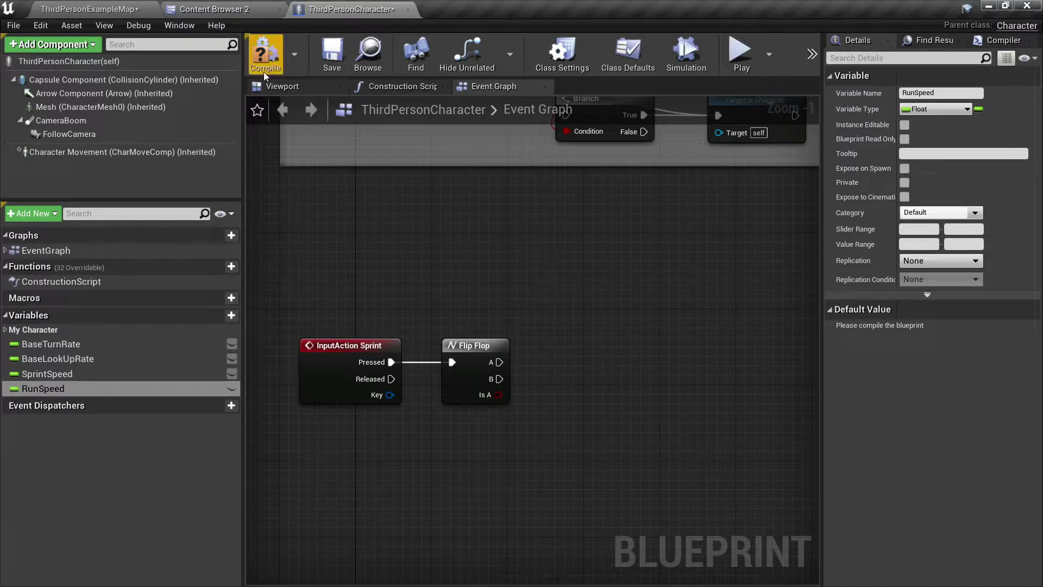
click(264, 69)
text(450)
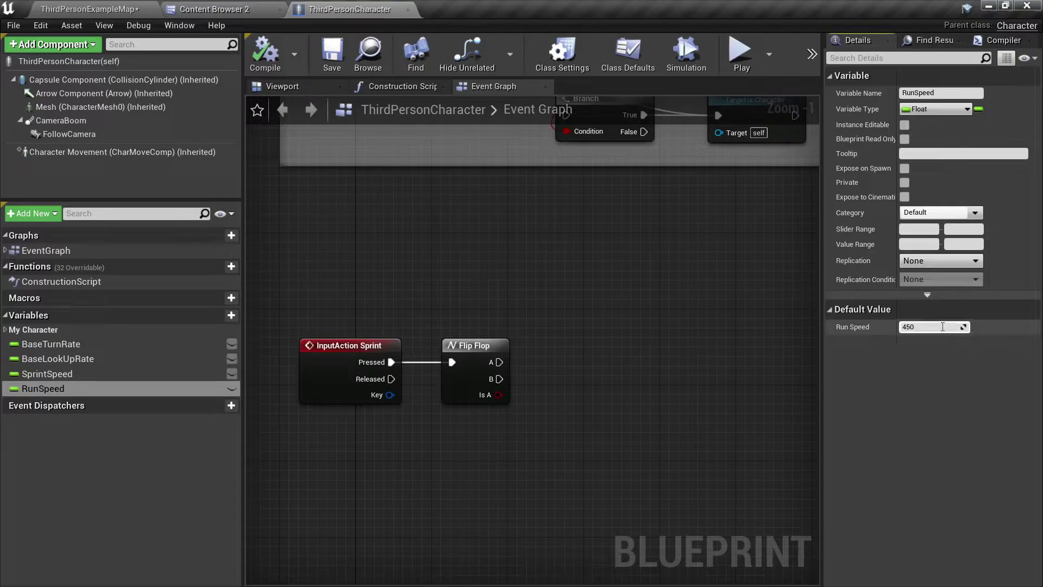
click(82, 374)
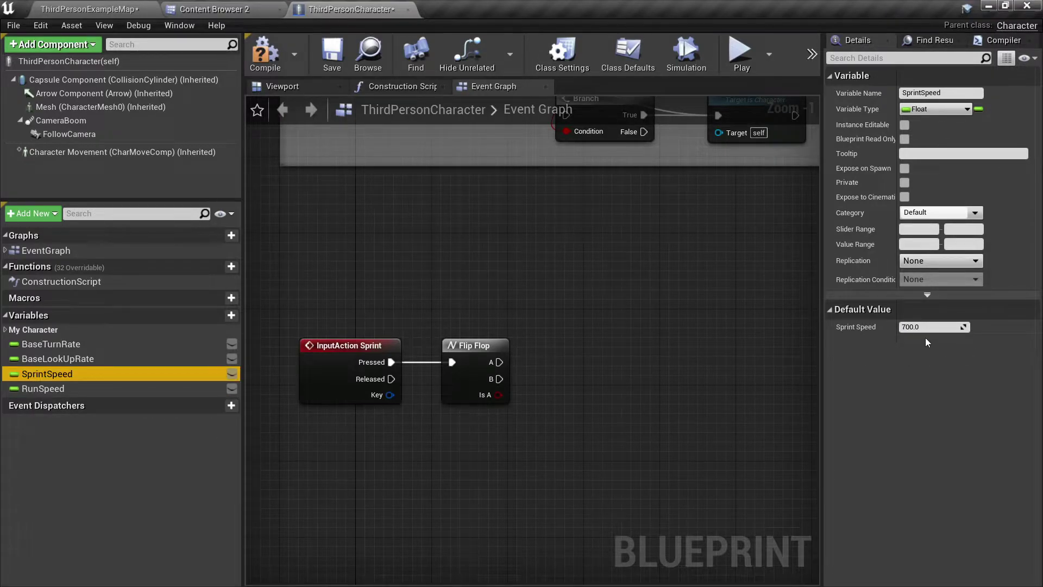
click(43, 388)
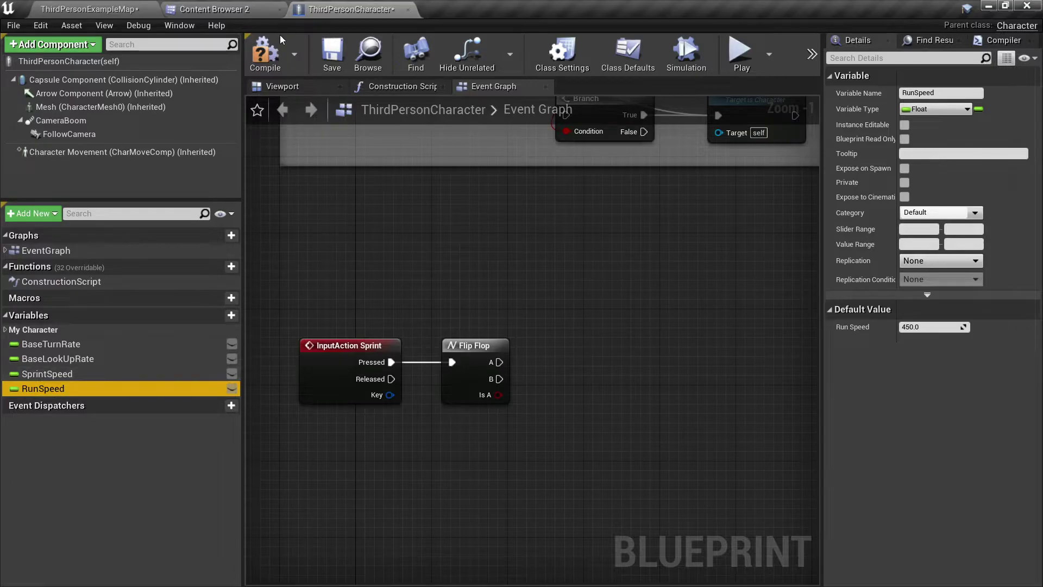
click(266, 57)
click(325, 58)
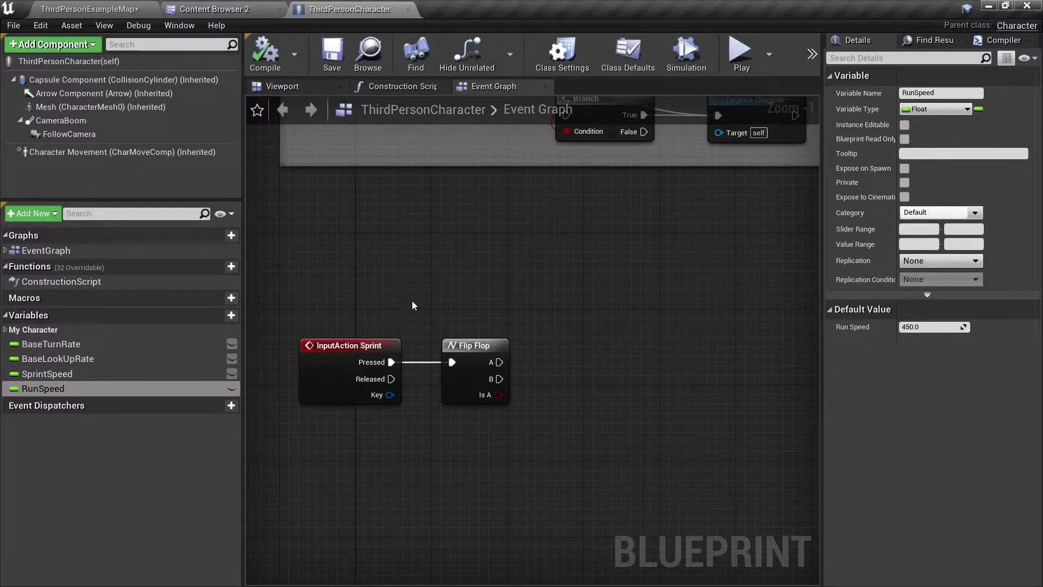
Step: Add a Character Movement reference and two Set Max Walk Speed nodes
mouse_move(109, 151)
mouse_down()
mouse_move(441, 430)
mouse_move(498, 427)
mouse_up()
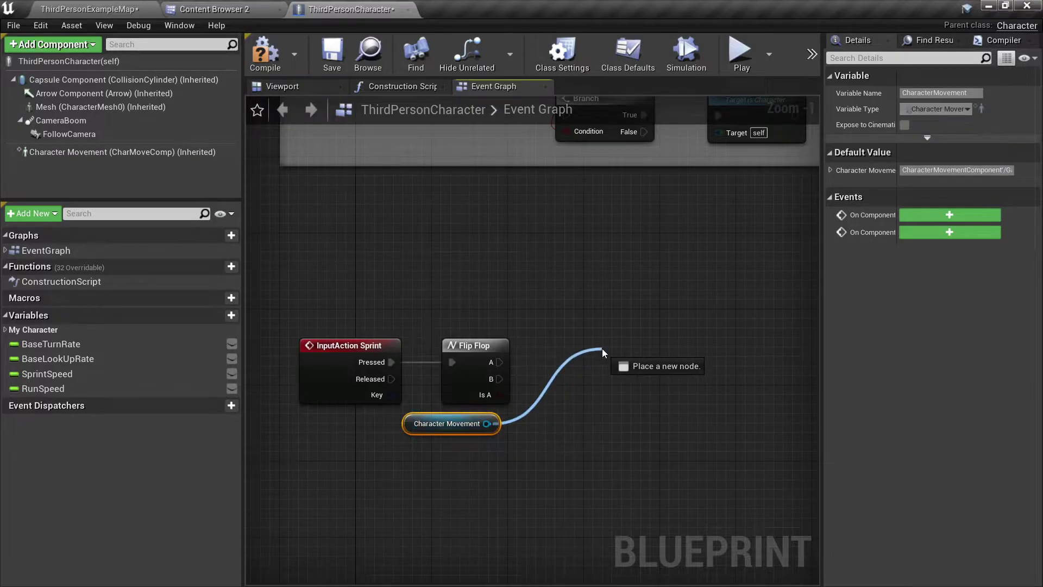
drag(602, 347, 603, 345)
text(see)
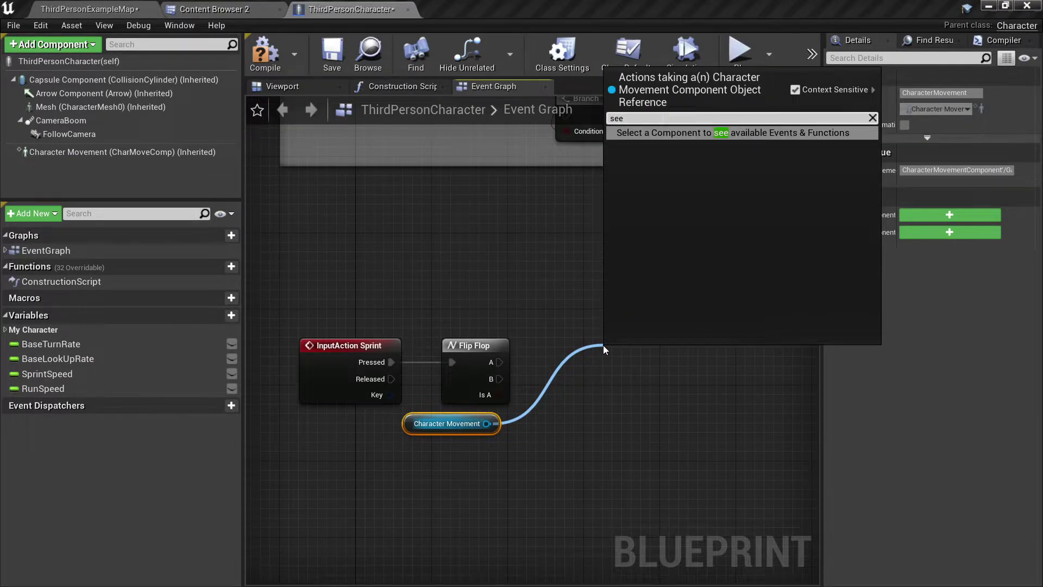
key(BackSpace)
text(t ma)
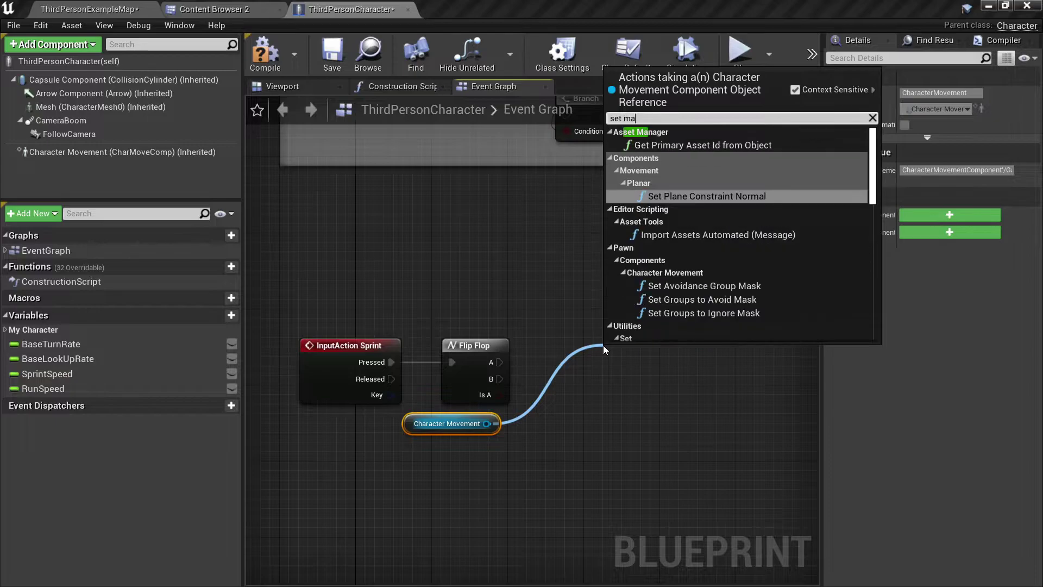
text(x wa)
key(Return)
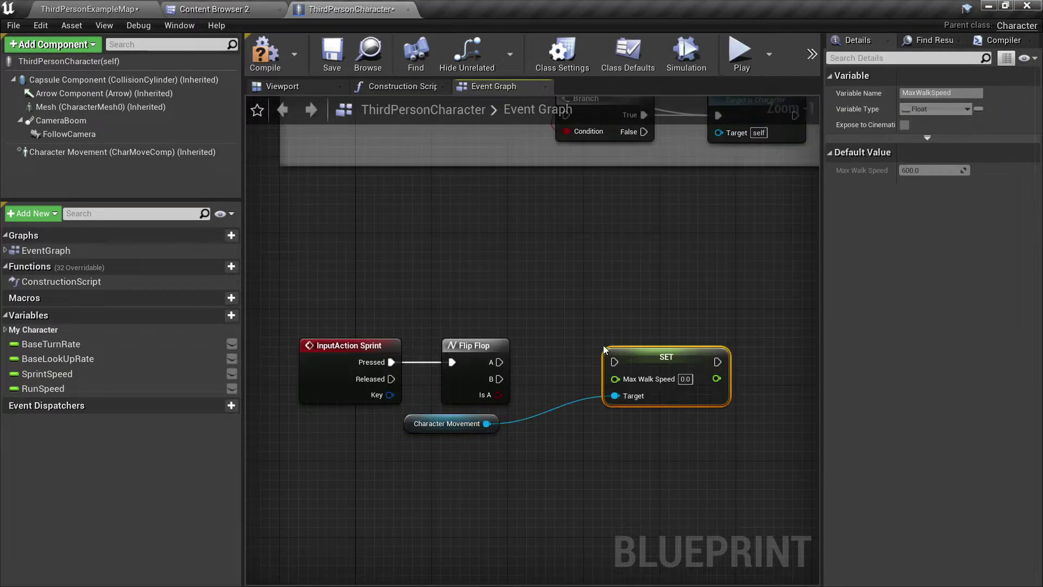
key(ctrl+c)
key(ctrl+v)
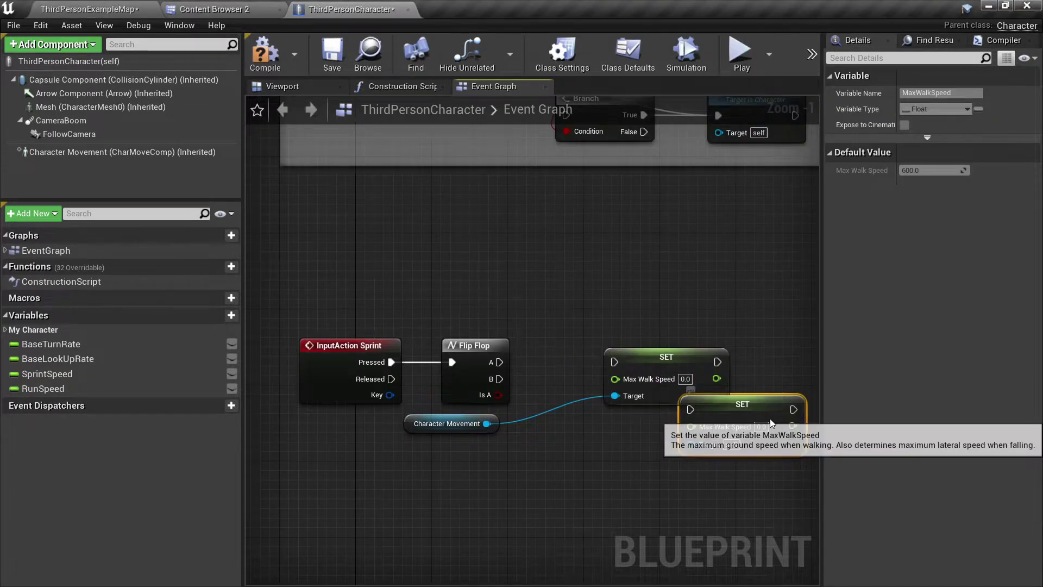
drag(771, 424, 695, 442)
Step: Wire Flip Flop A to the SprintSpeed SET and feed RunSpeed into the other SET
drag(664, 359, 663, 312)
mouse_move(498, 361)
mouse_down()
mouse_move(614, 315)
mouse_move(614, 428)
mouse_up()
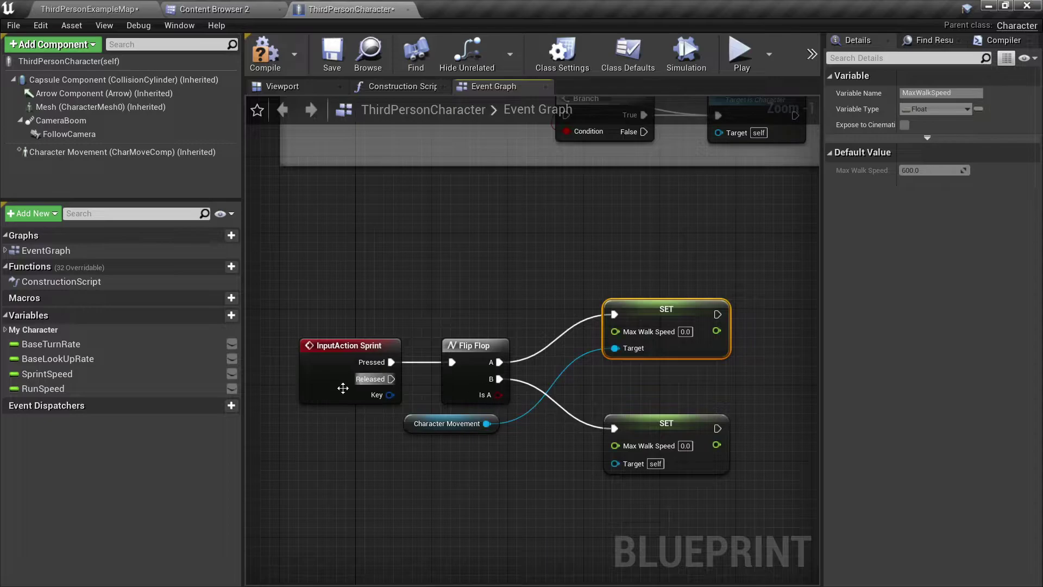
drag(95, 390, 613, 449)
drag(47, 374, 615, 336)
drag(544, 367, 539, 325)
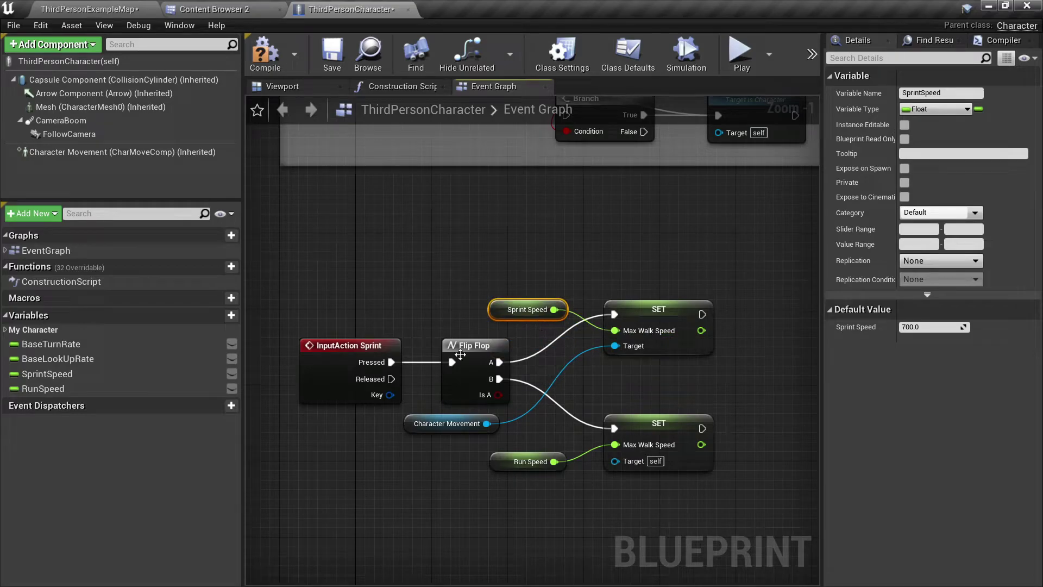
right_drag(384, 152, 398, 302)
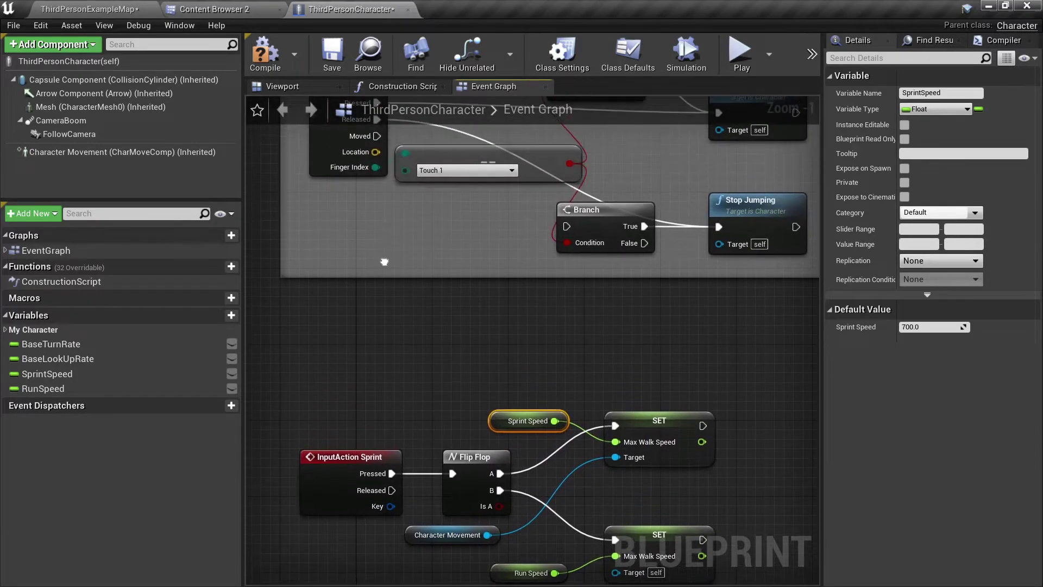
mouse_move(380, 265)
right_down()
mouse_move(373, 404)
mouse_move(375, 113)
right_up()
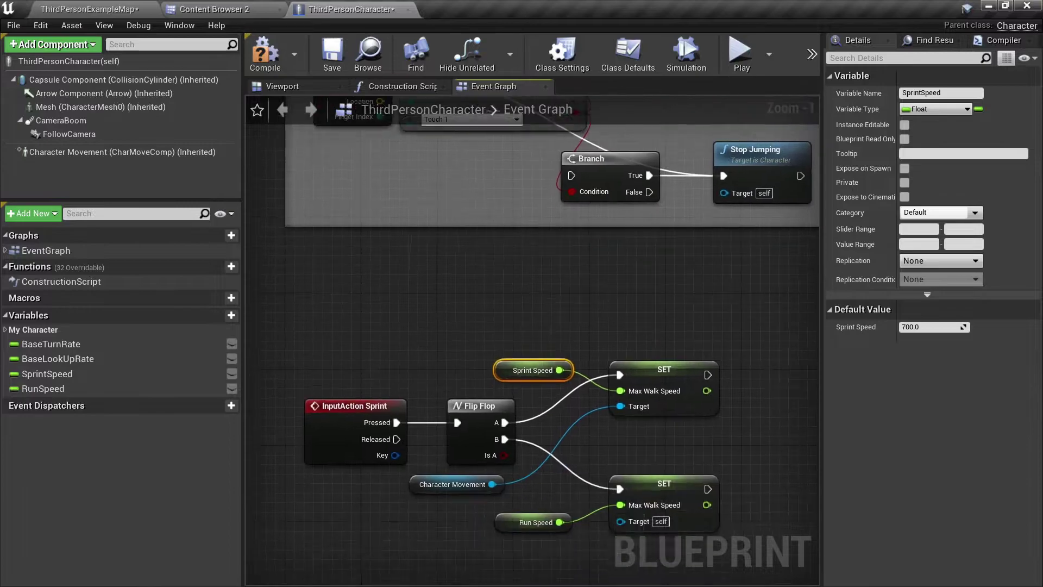
right_drag(359, 489, 359, 397)
right_drag(356, 575, 357, 470)
Step: Add Event BeginPlay driving a Set Max Walk Speed node fed by RunSpeed
right_click(307, 434)
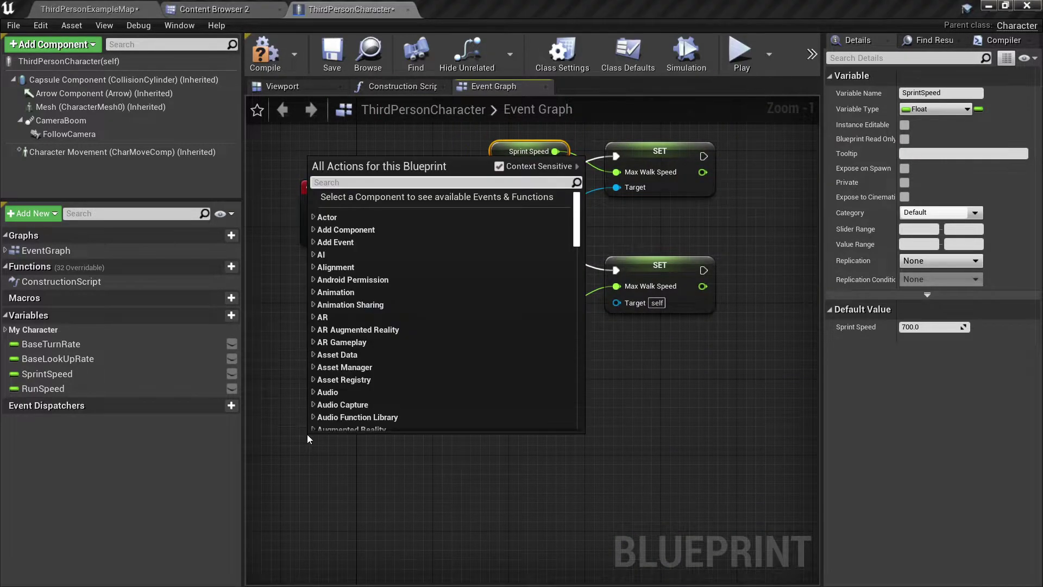
text(event )
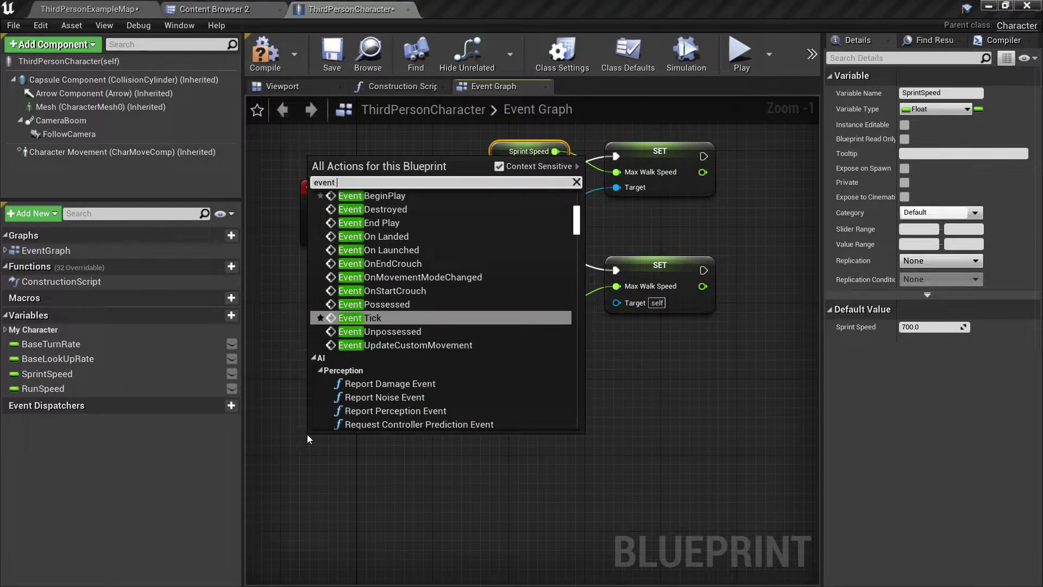
text(begin)
key(Return)
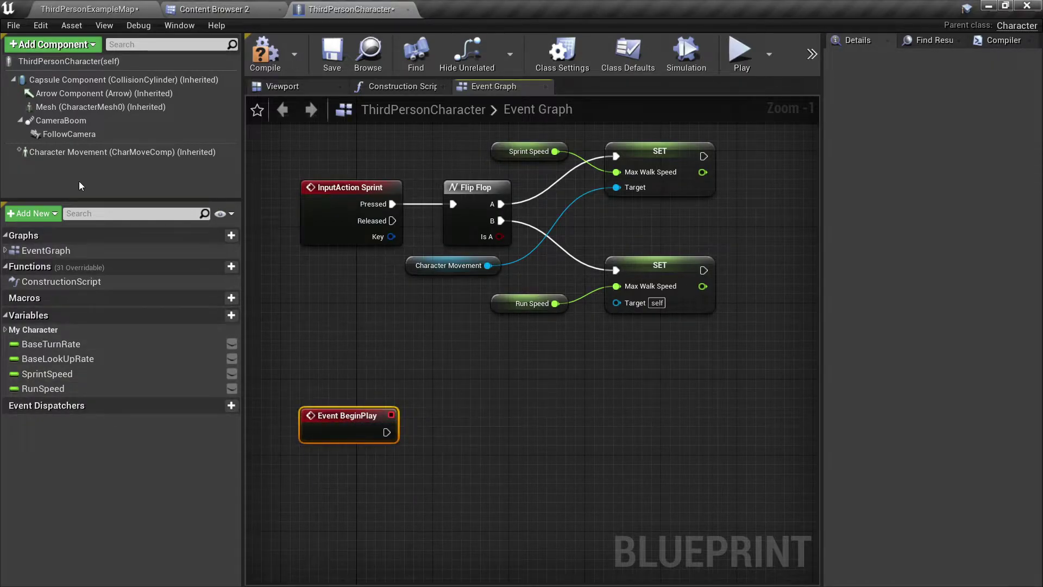
mouse_move(89, 151)
mouse_down()
mouse_move(316, 438)
mouse_move(318, 454)
mouse_up()
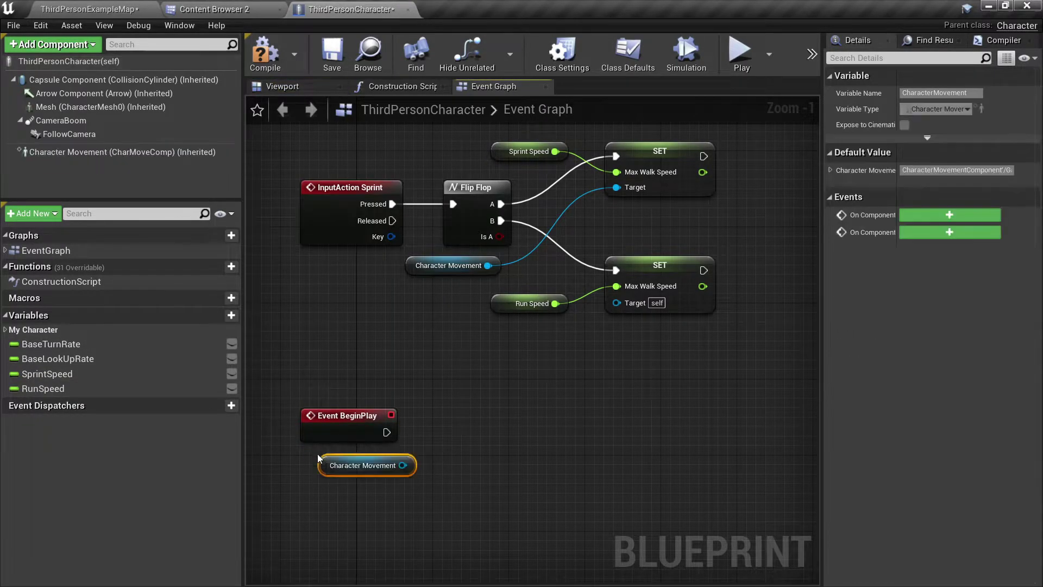
click(628, 274)
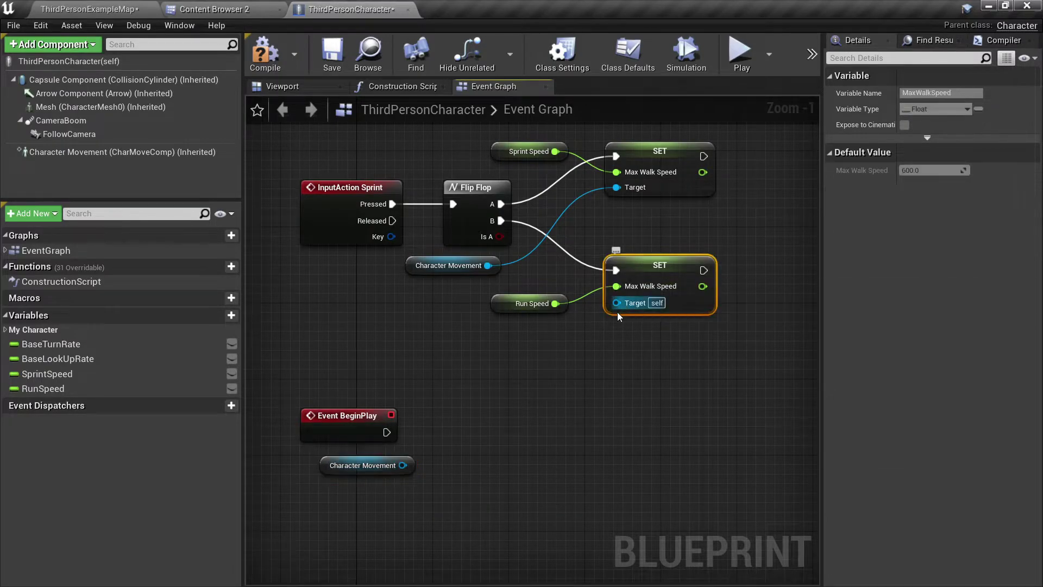
key(ctrl+c)
key(ctrl+v)
drag(656, 426, 505, 428)
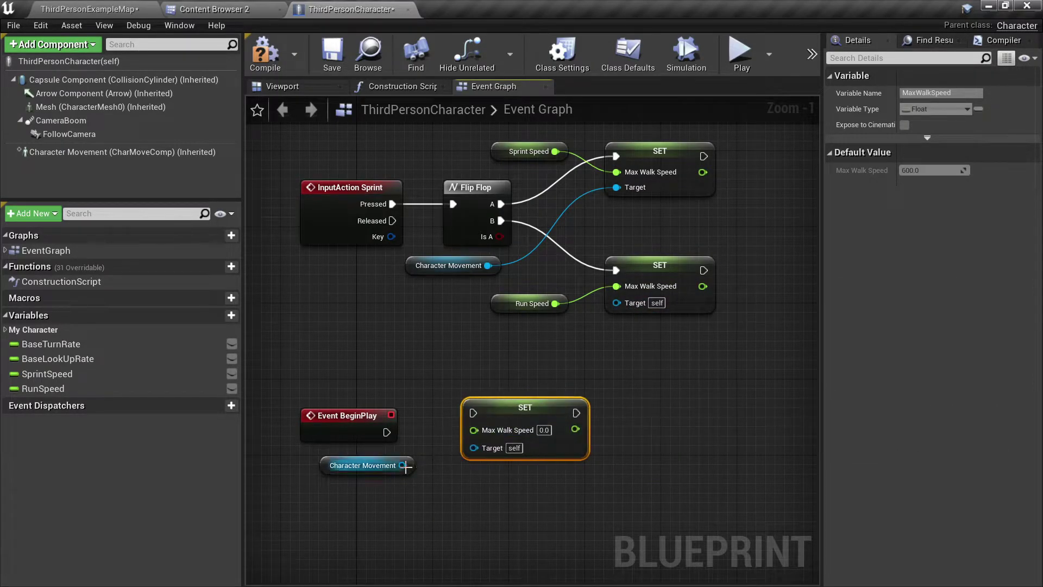
drag(405, 465, 473, 447)
drag(387, 432, 472, 415)
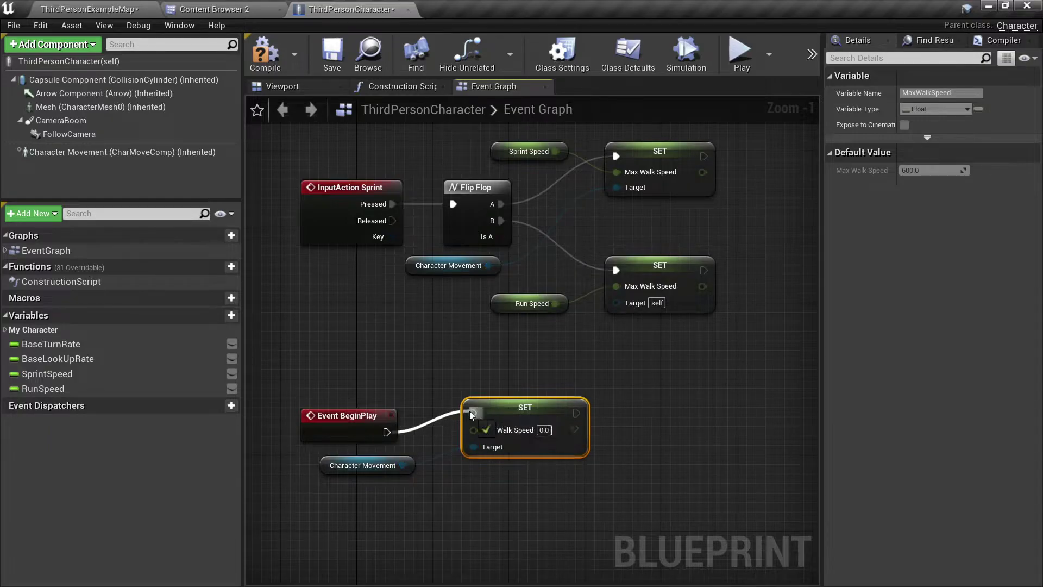
drag(44, 388, 468, 433)
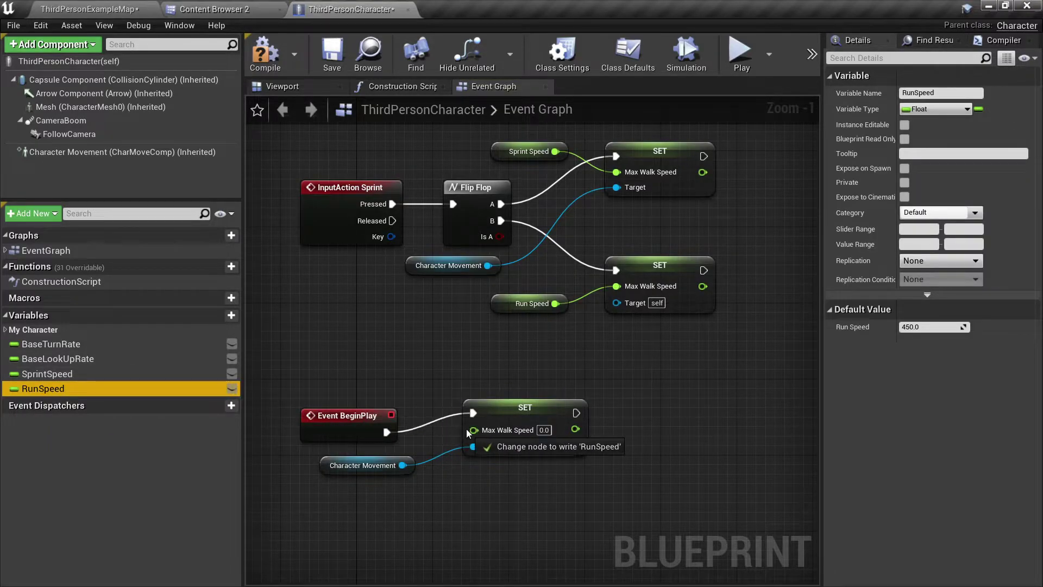
drag(349, 417, 348, 408)
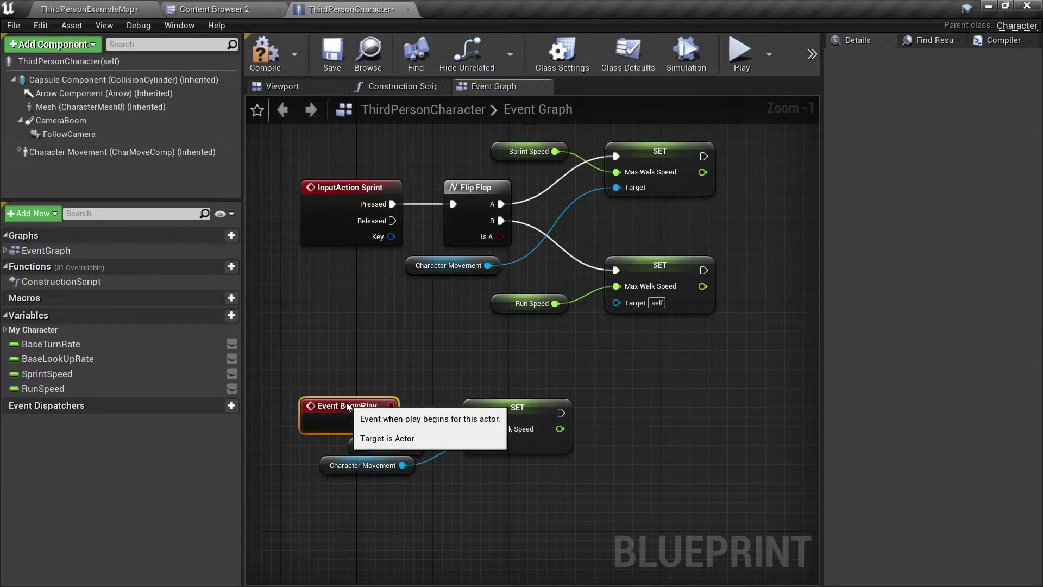
drag(380, 465, 380, 475)
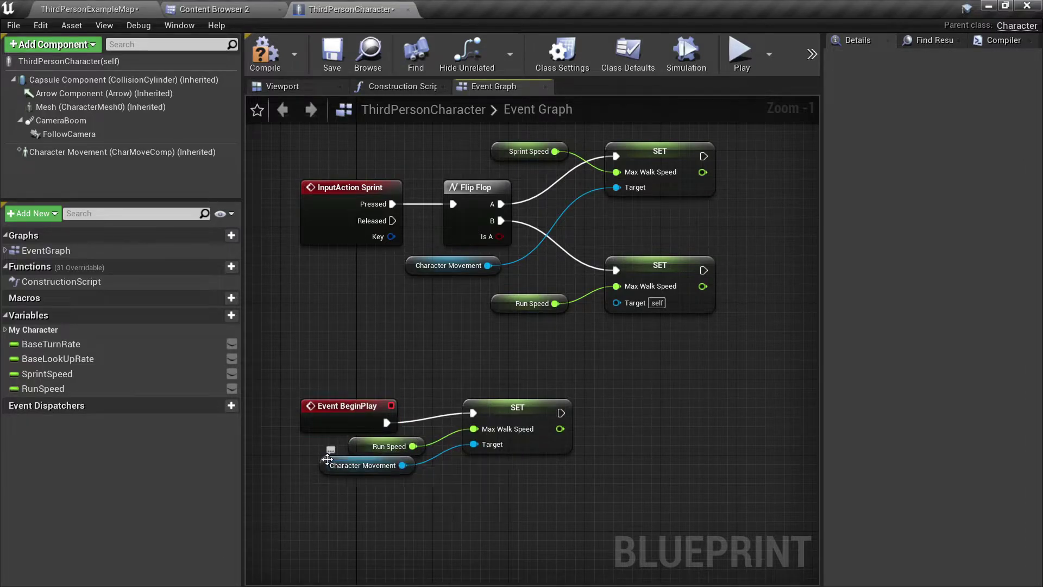
Step: Fix the SET node's Character Movement target, compile, save, and run a quick play test
click(265, 61)
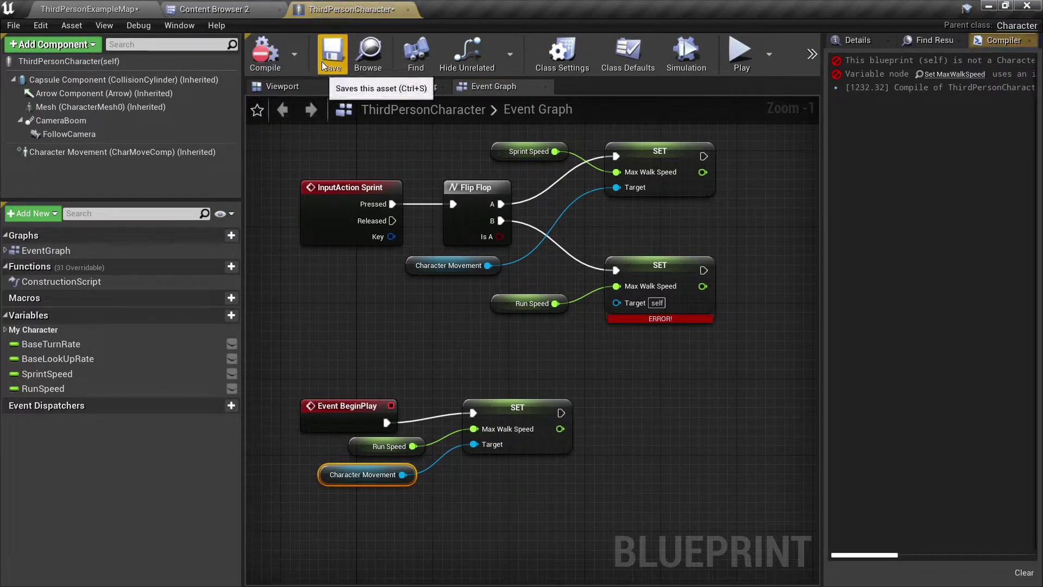
drag(617, 303, 488, 265)
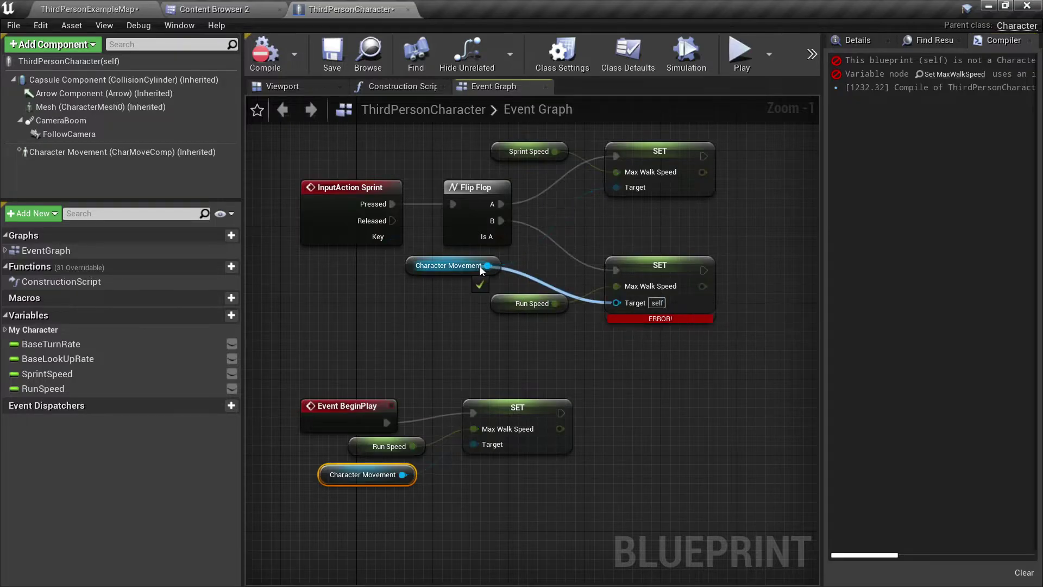
click(275, 68)
click(330, 61)
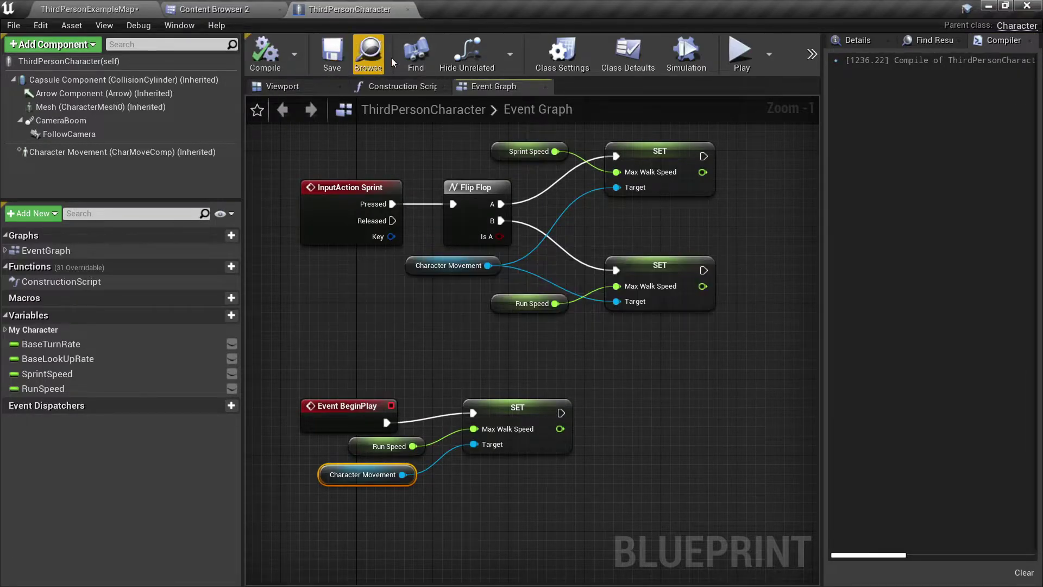
click(734, 55)
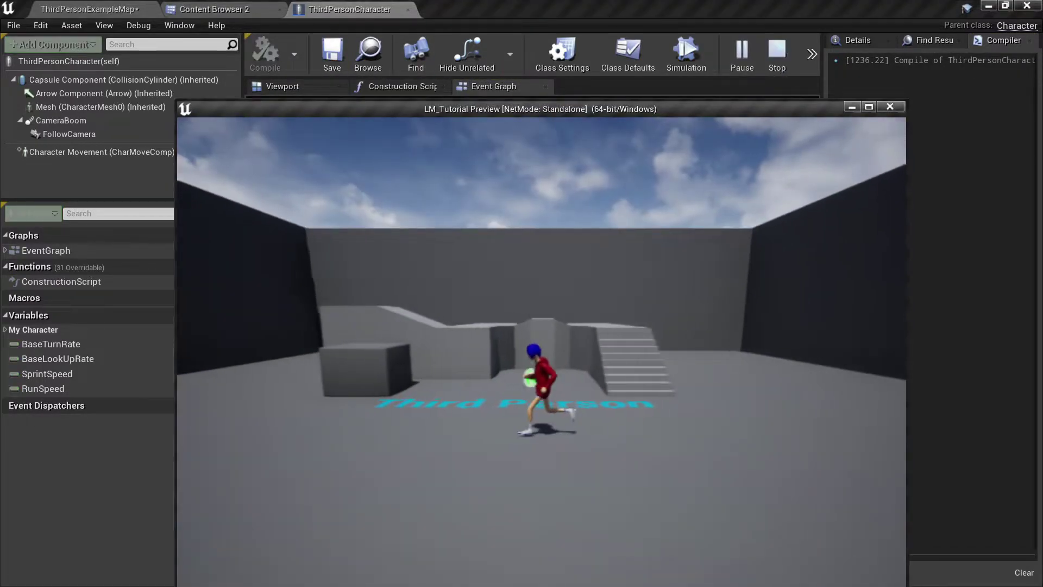
key(Escape)
Step: Browse to the TP/Mannequin/Animations folder in the Content Browser
click(76, 9)
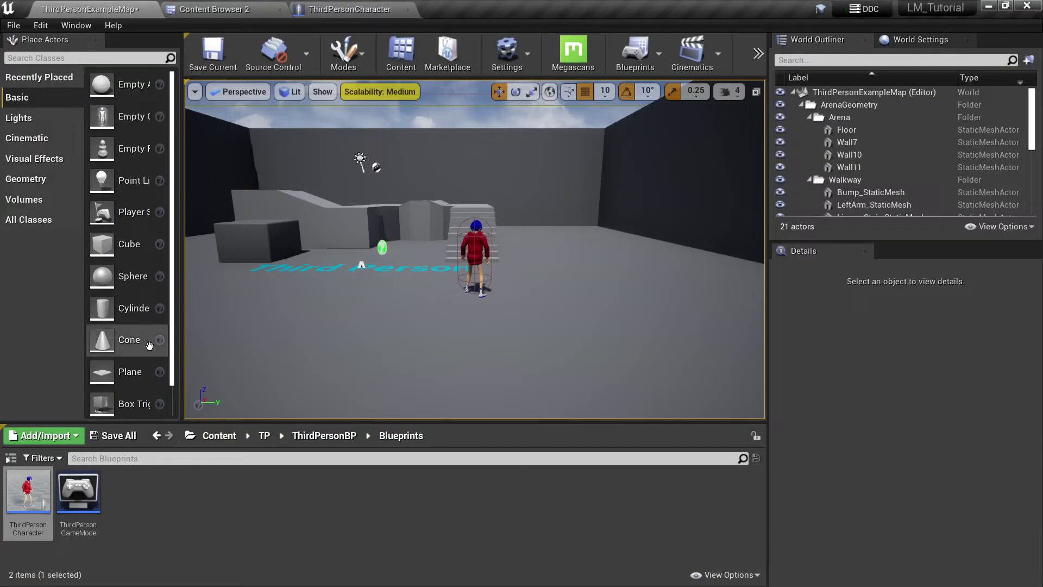
click(264, 435)
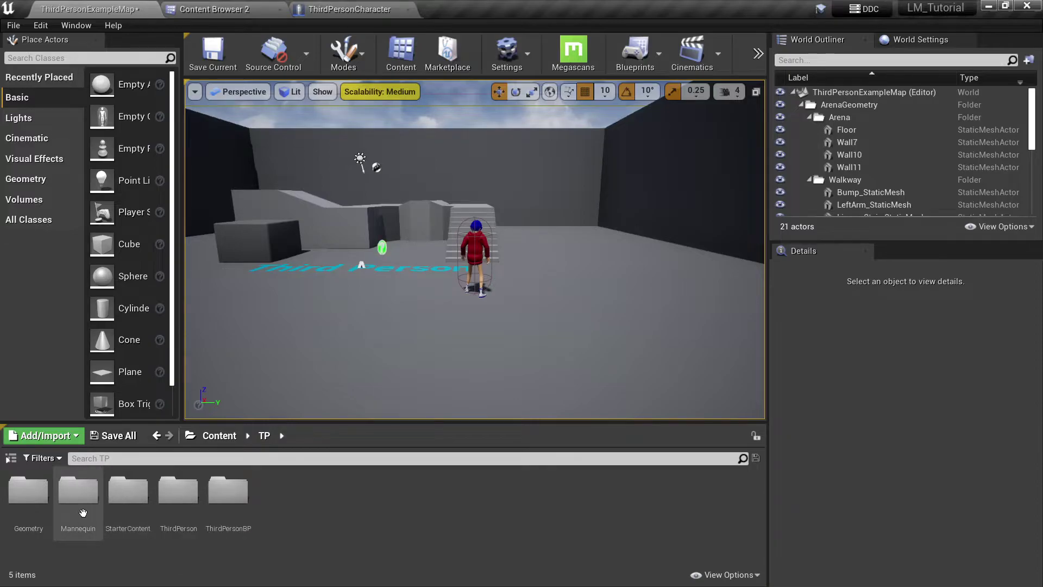
double_click(82, 505)
click(44, 513)
double_click(45, 514)
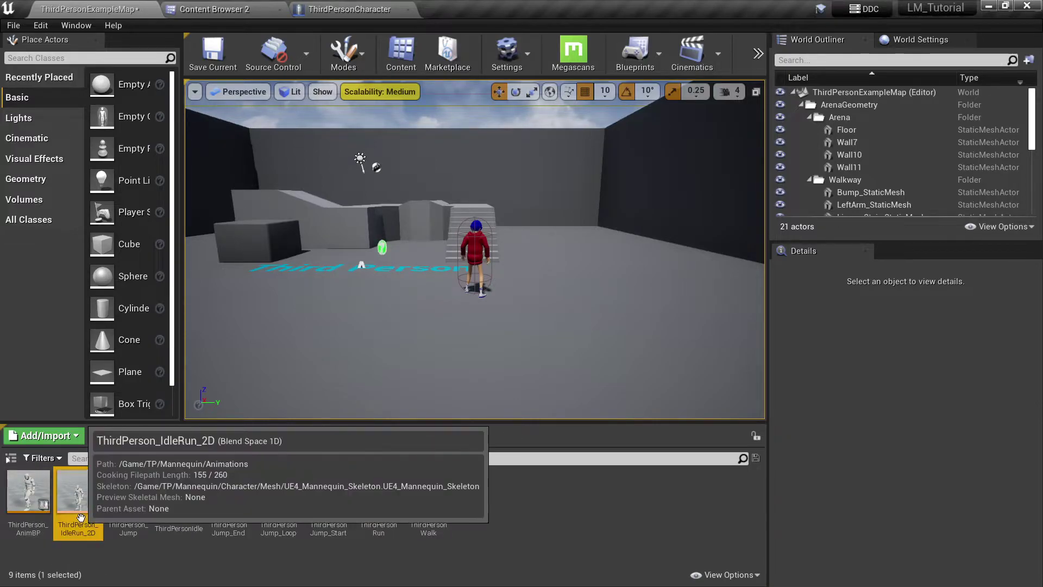
Step: Preview ThirdPerson_IdleRun_2D and raise its Speed axis Maximum Axis Value from 375 to 700
double_click(82, 519)
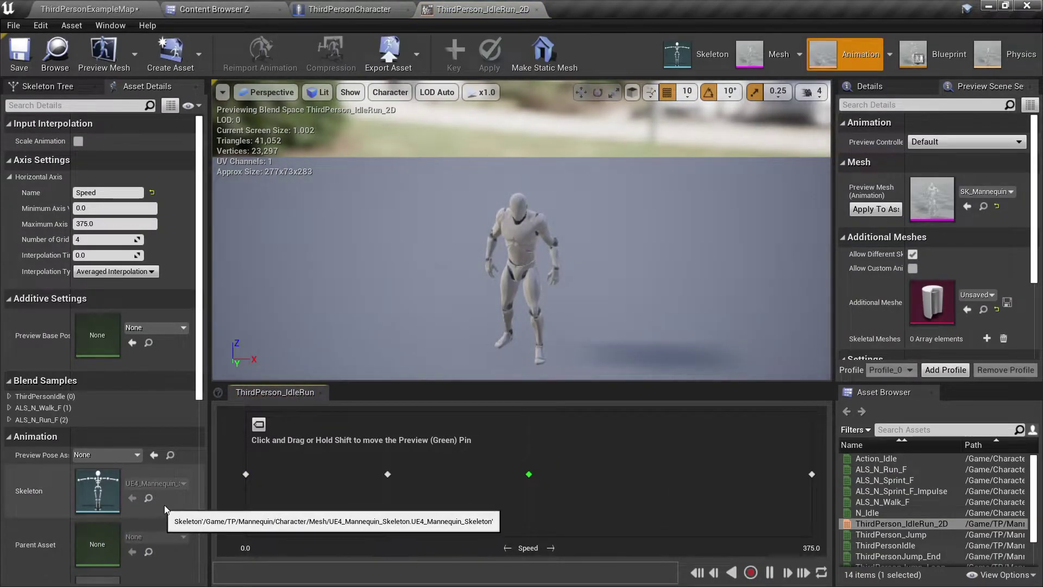
drag(515, 474, 391, 474)
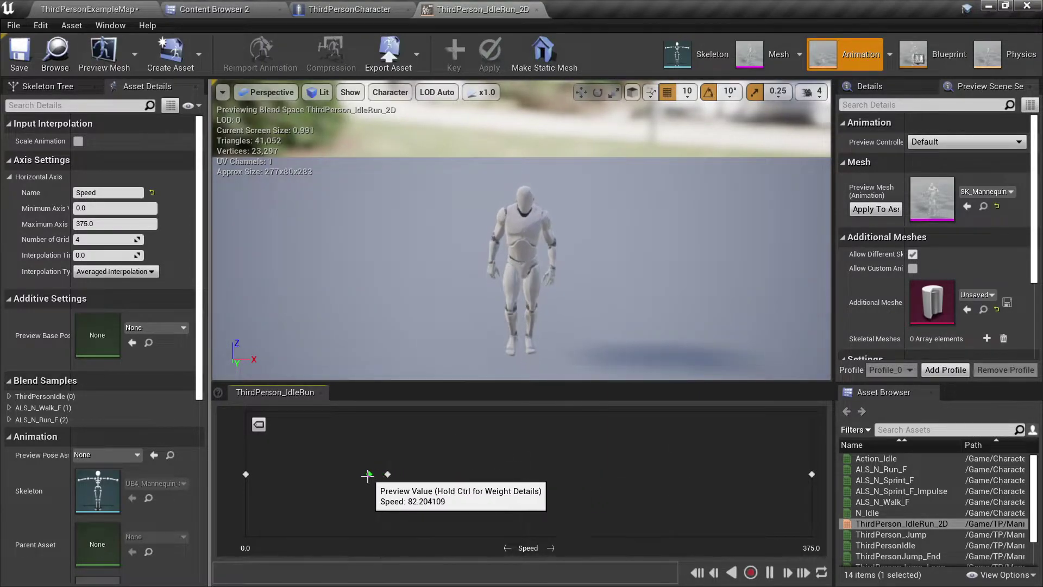
drag(413, 476, 550, 474)
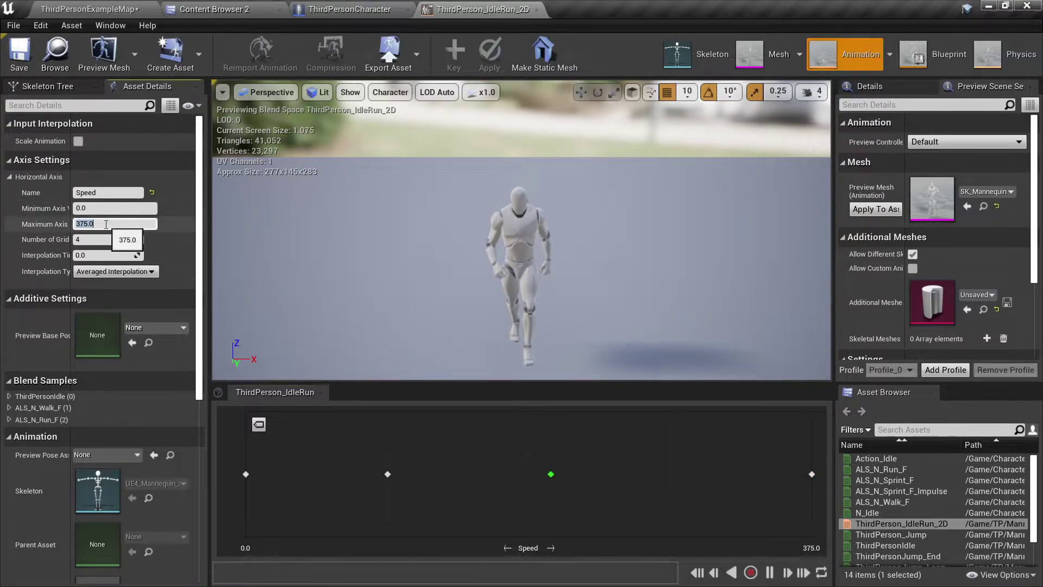
text(700)
key(Return)
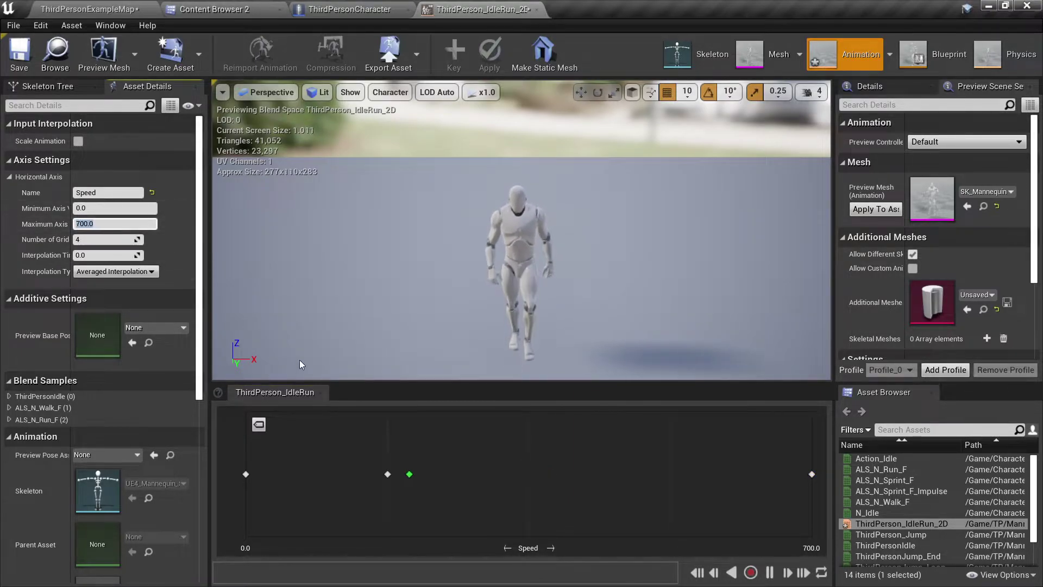
click(811, 474)
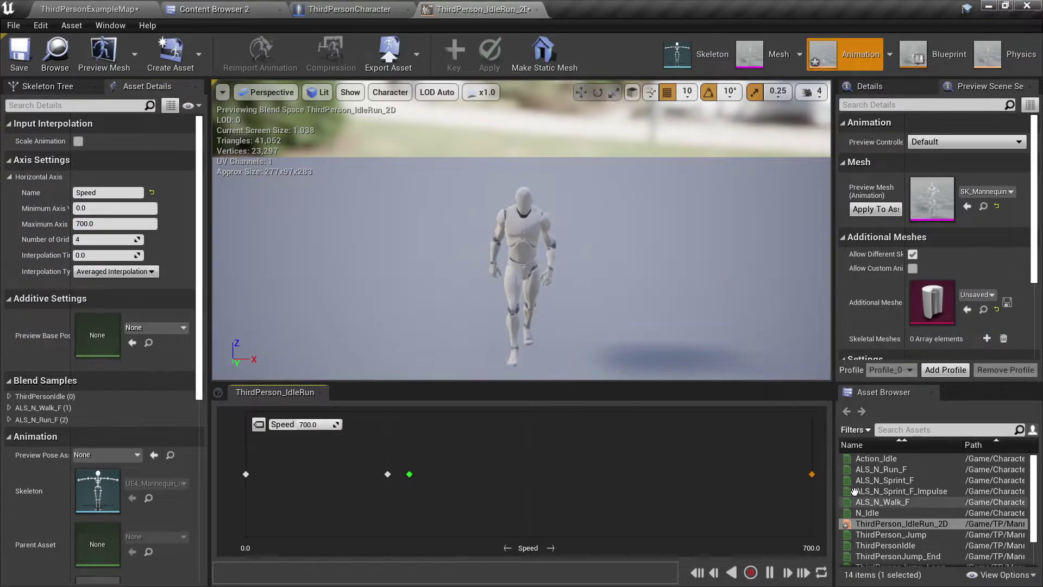
Step: Slide the samples so ALS_N_Walk_F sits at Speed 175 and ALS_N_Run_F at 350, then select ALS_N_Sprint_F
drag(811, 474, 646, 483)
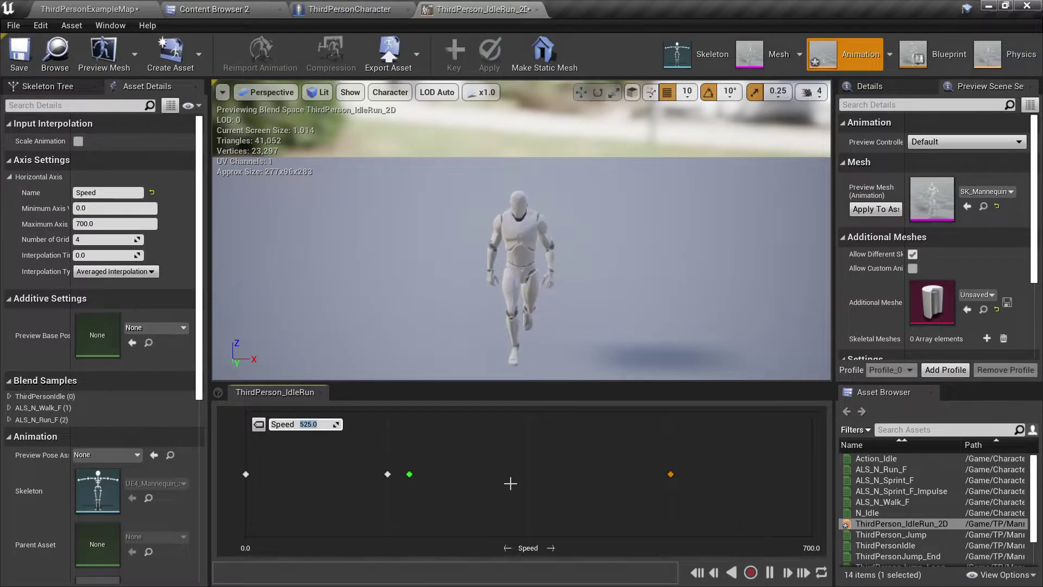
drag(589, 480, 517, 481)
text(8)
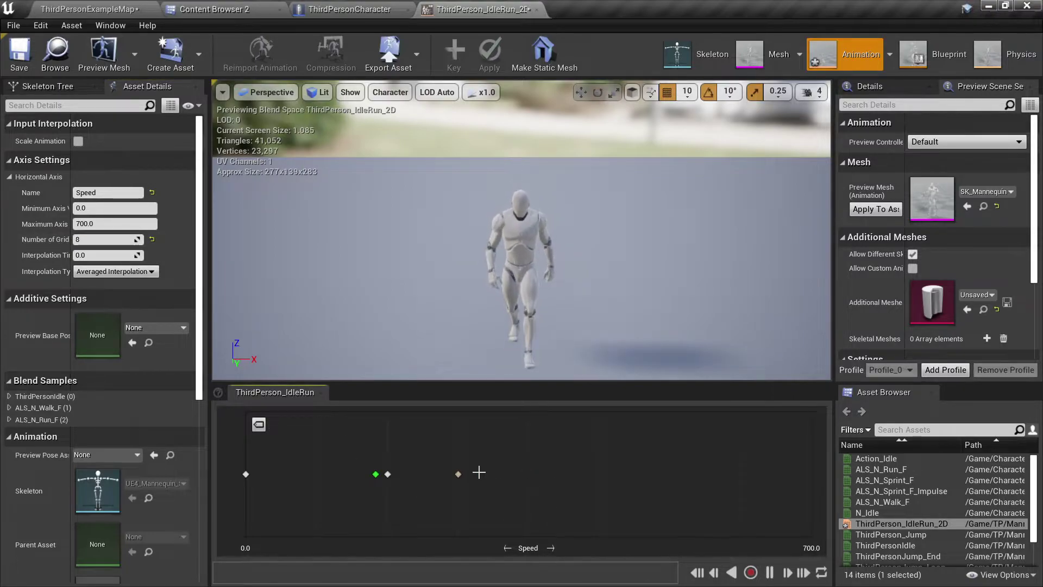
mouse_move(467, 474)
mouse_down()
mouse_move(621, 475)
mouse_move(593, 476)
mouse_up()
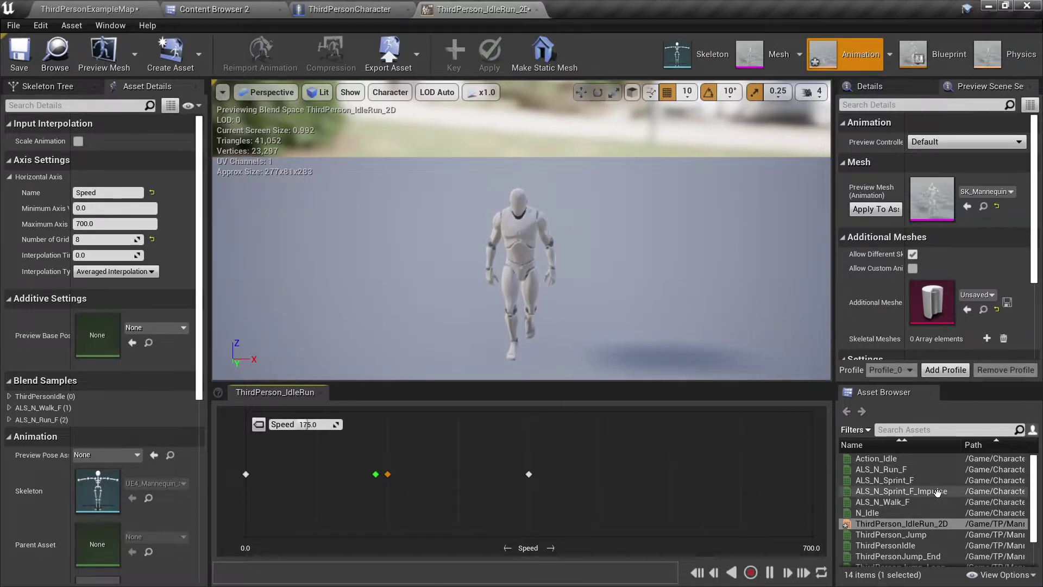
click(921, 481)
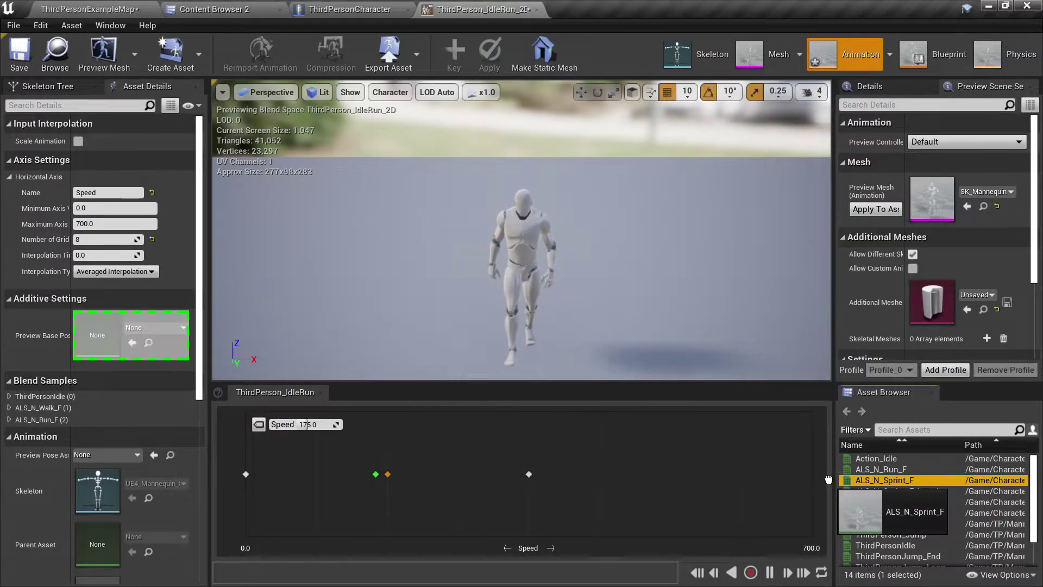
Step: Add a sprint sample at Speed 700 and set its animation to ALS_N_Sprint_F_Impulse
drag(922, 480, 812, 475)
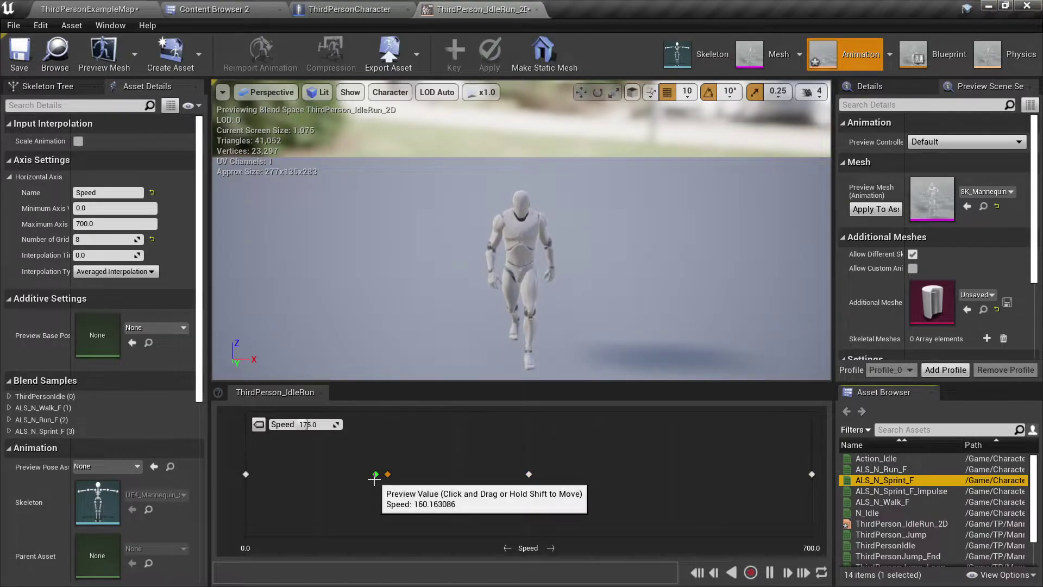
drag(379, 475, 824, 479)
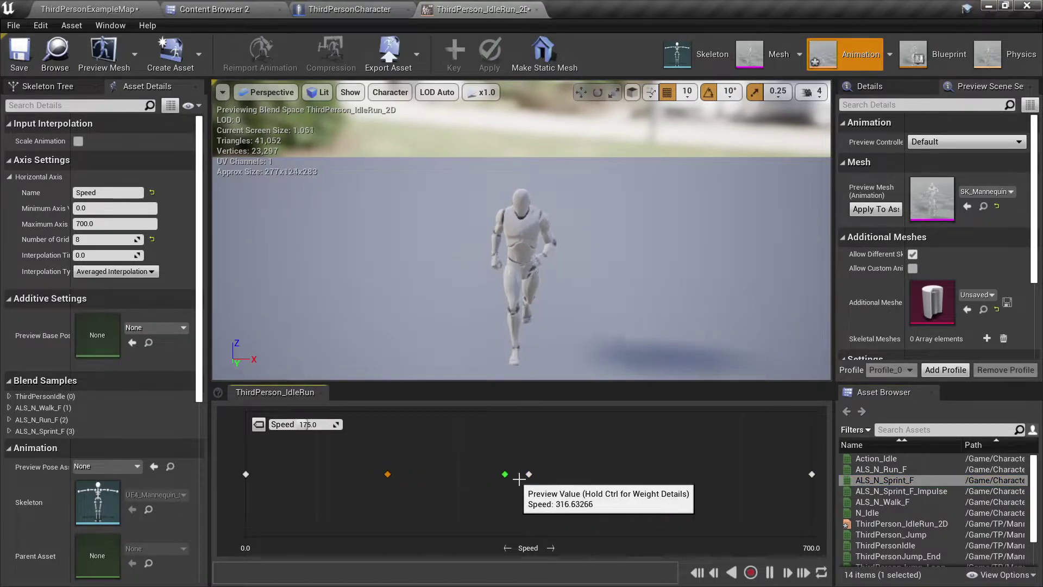
right_click(810, 475)
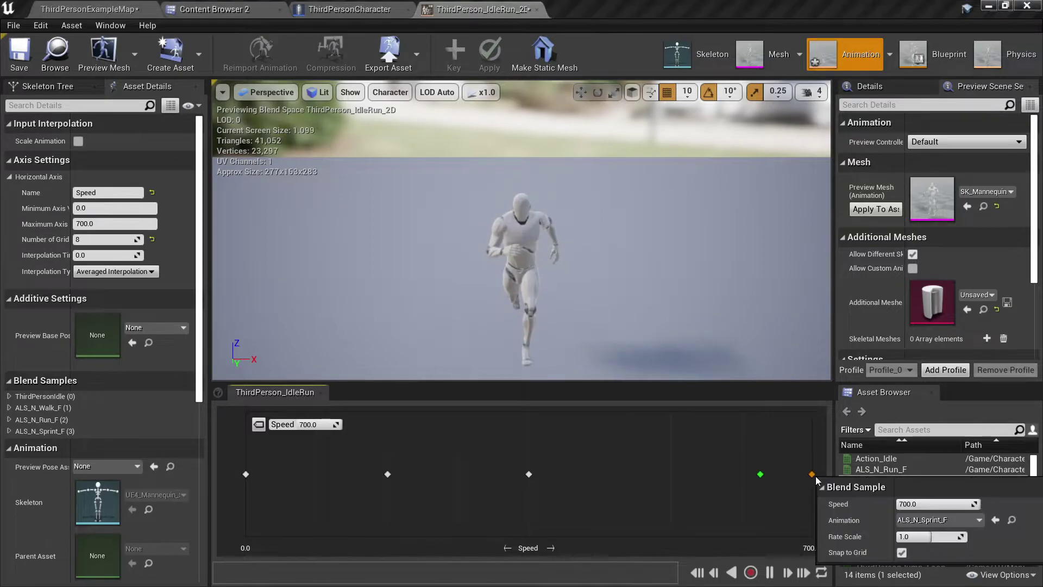
click(938, 520)
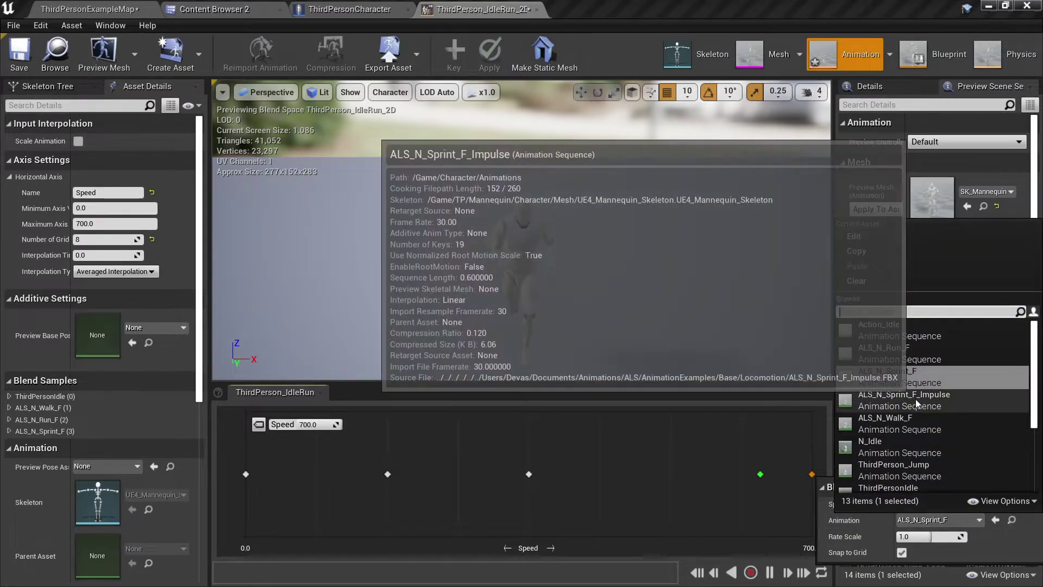
click(879, 387)
Step: Save the blend space and move the ALS_N_Run_F sample to Speed 437.5
click(19, 53)
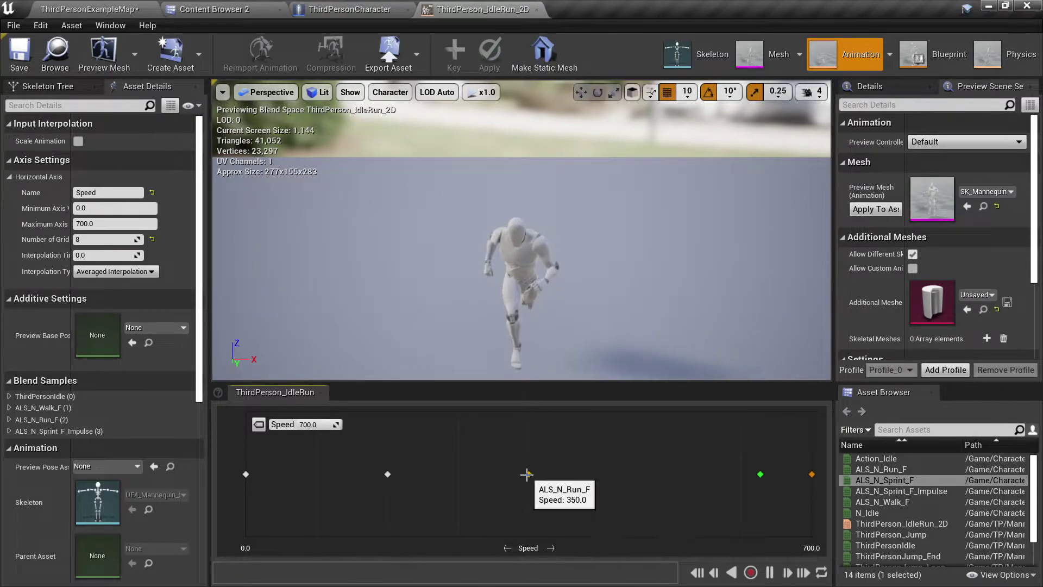
mouse_move(385, 474)
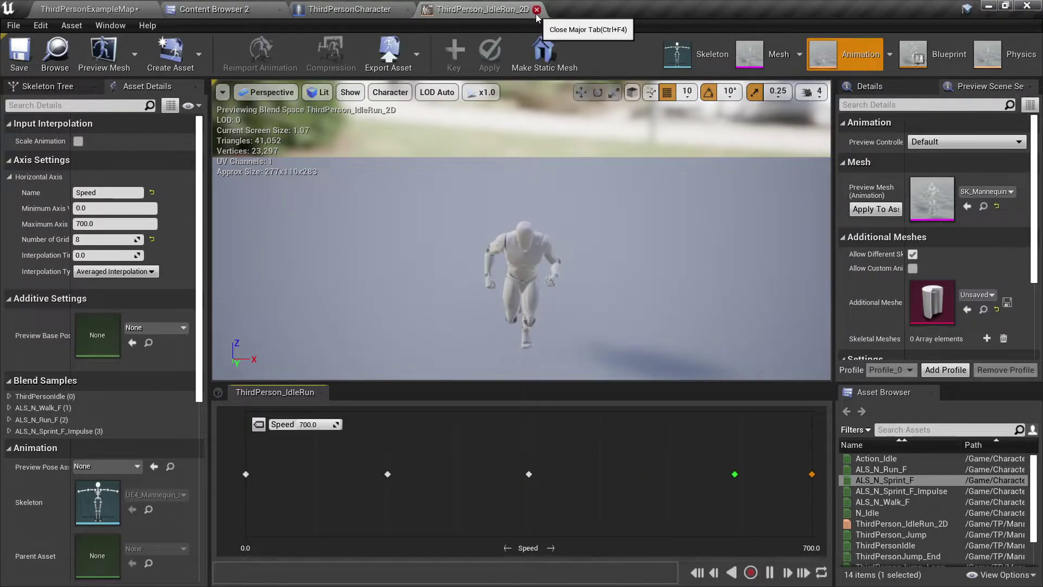
drag(528, 470, 599, 474)
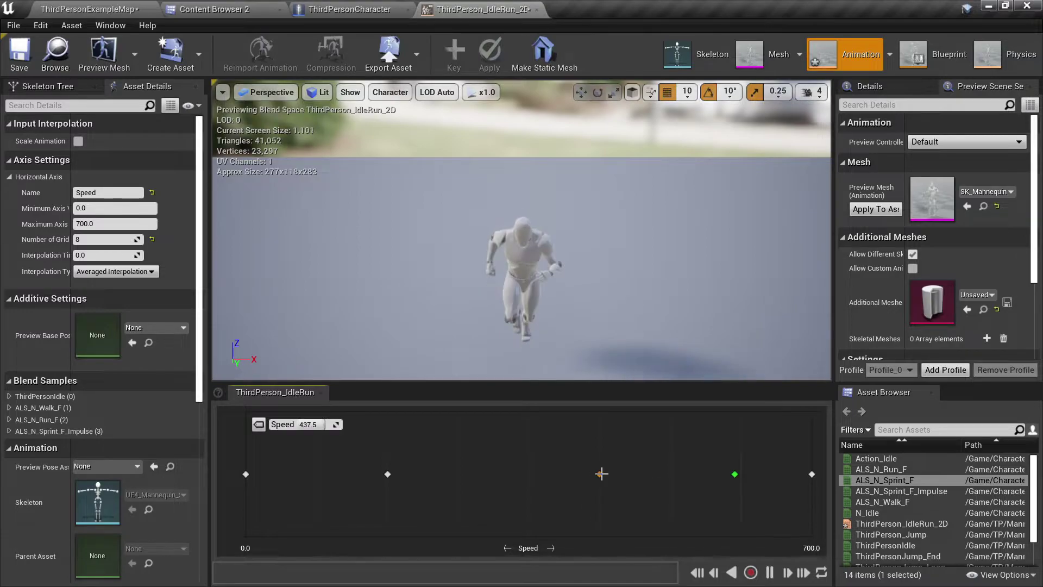
Step: Save and close the blend space editor, returning to ThirdPersonExampleMap
click(19, 53)
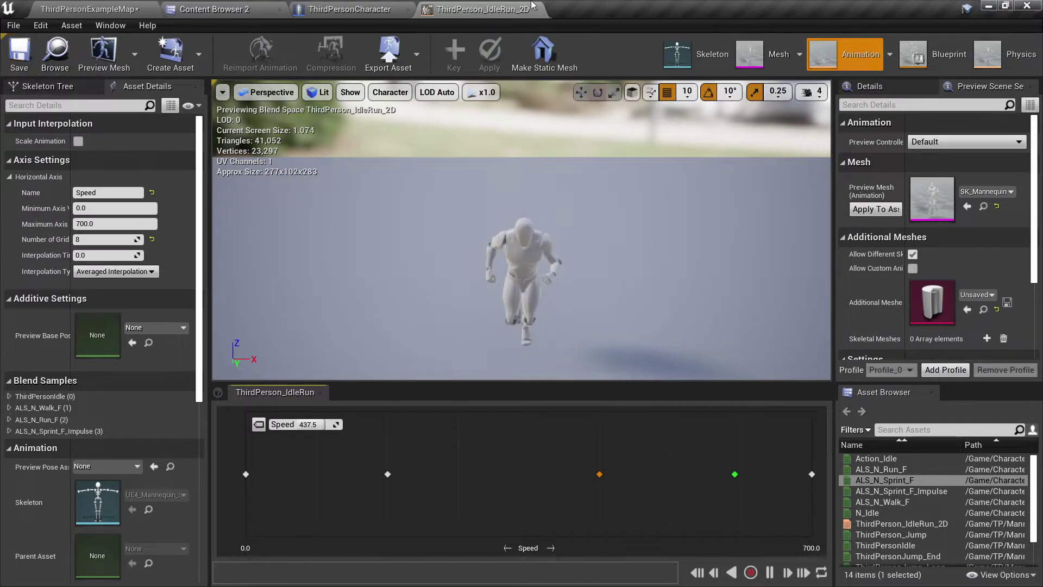
click(536, 10)
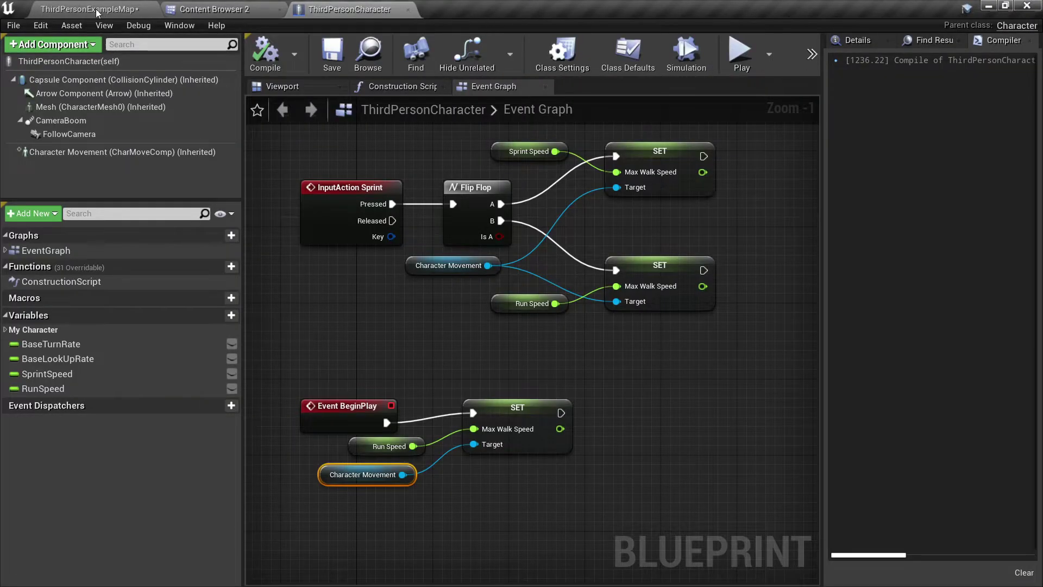
click(97, 13)
Step: Play the level in the editor, run the character around, then stop with Esc
click(757, 53)
click(768, 117)
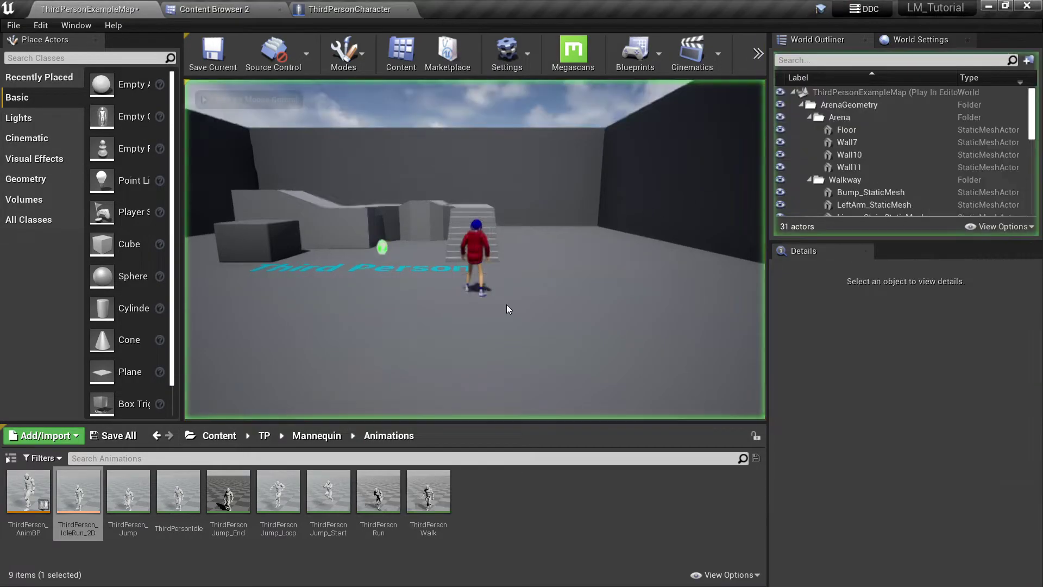
click(508, 308)
key(w)
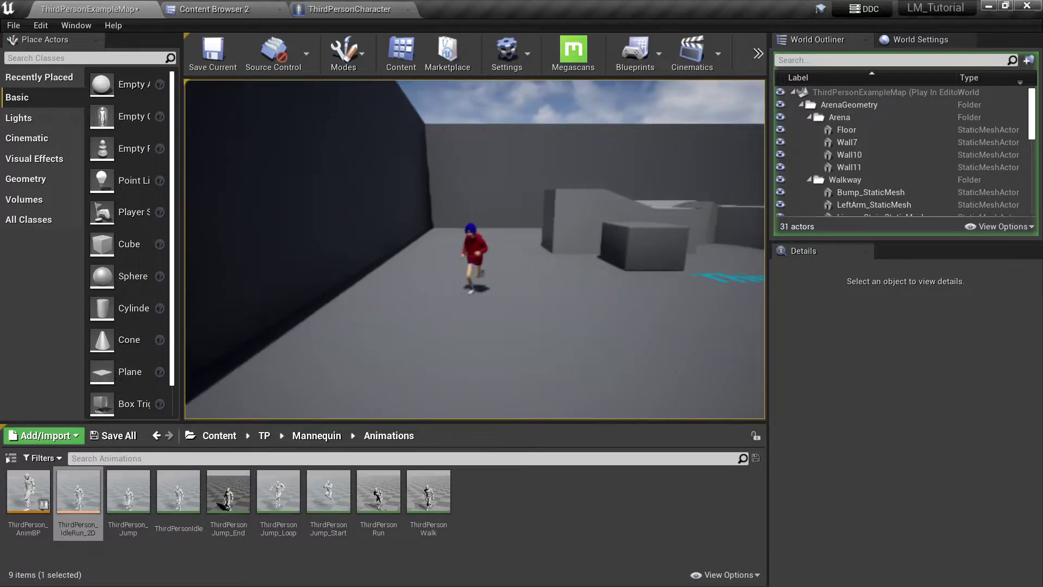
key(Escape)
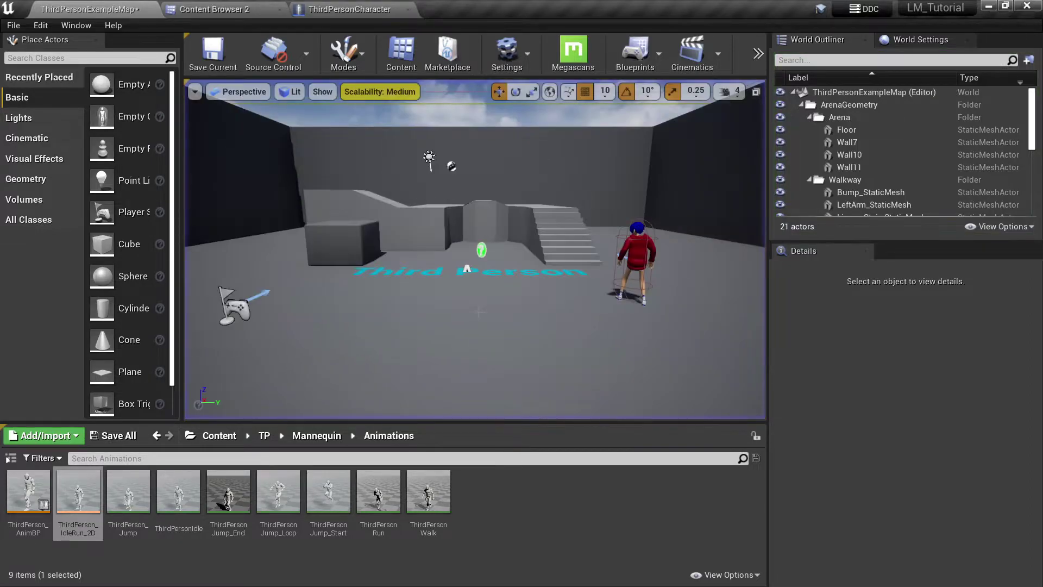
Step: In ThirdPersonCharacter, delete the Flip Flop and wire Sprint Pressed/Released to the sprint and run speed setters
click(374, 5)
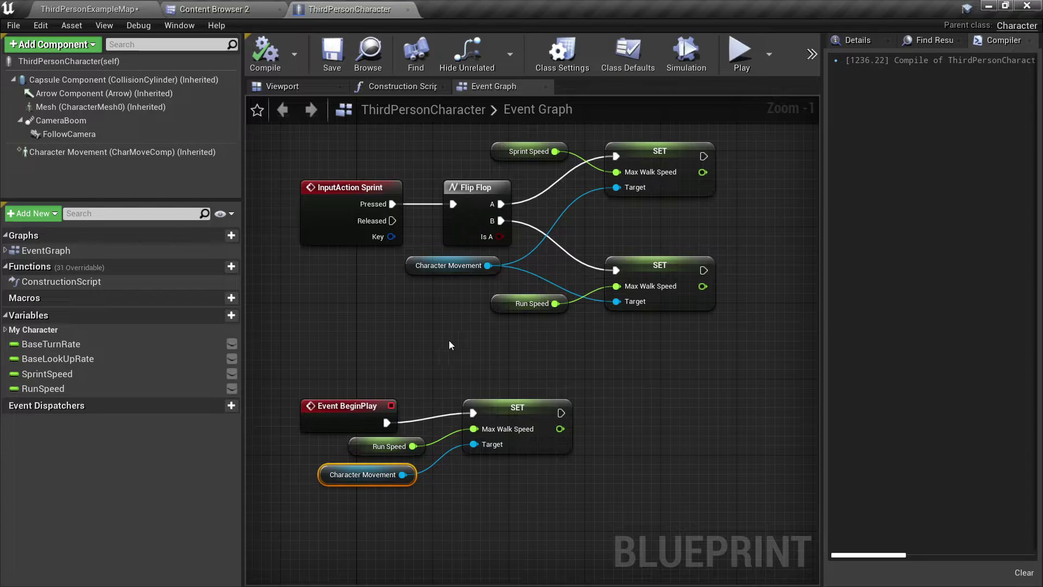
scroll(373, 367, down, 1)
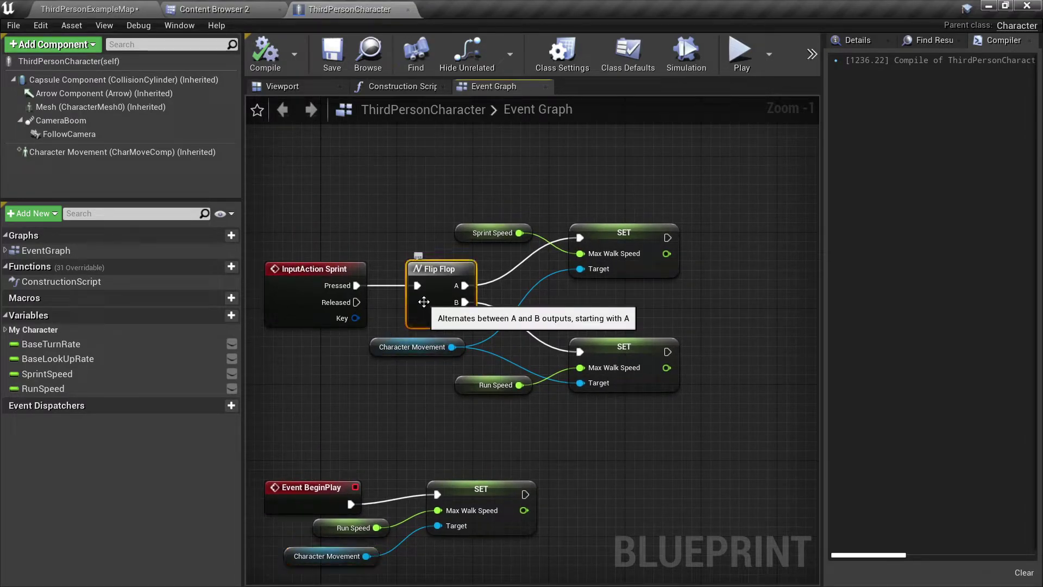
key(Delete)
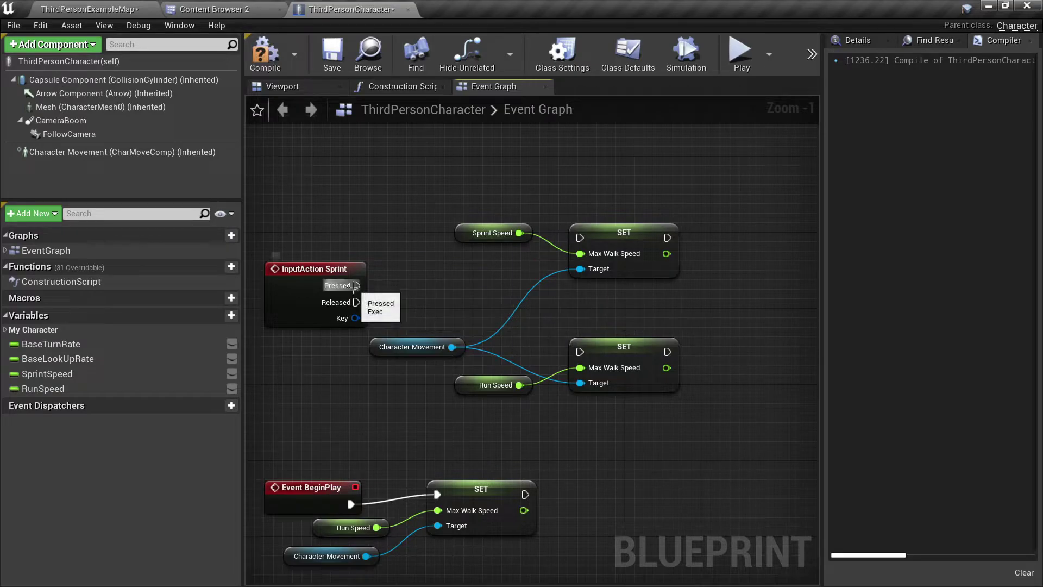
drag(356, 286, 581, 238)
drag(580, 352, 583, 354)
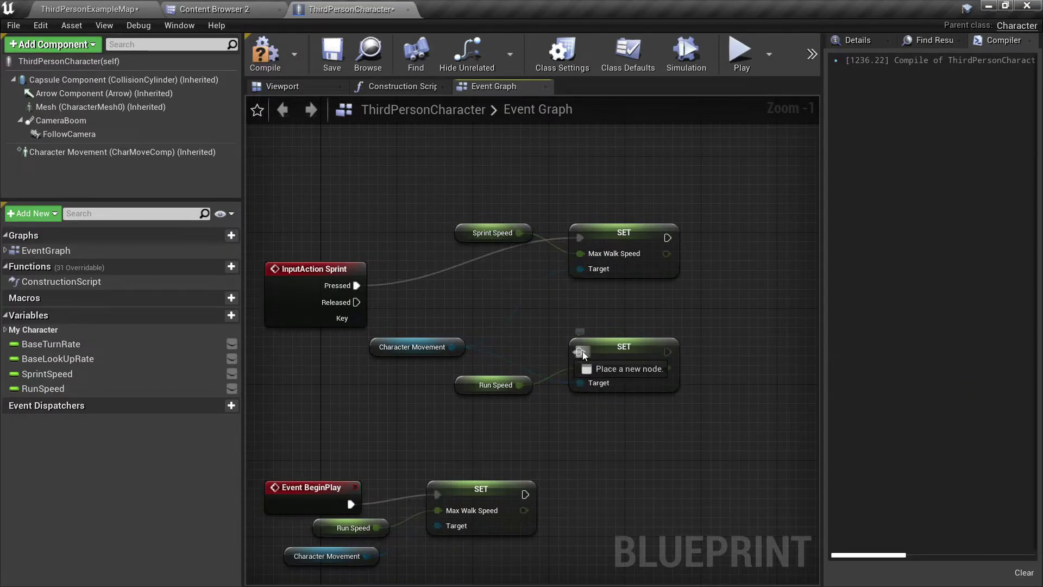
drag(367, 310, 357, 303)
Step: Play-test the character running with WASD and jumping with Space, then end the preview with Esc
click(740, 52)
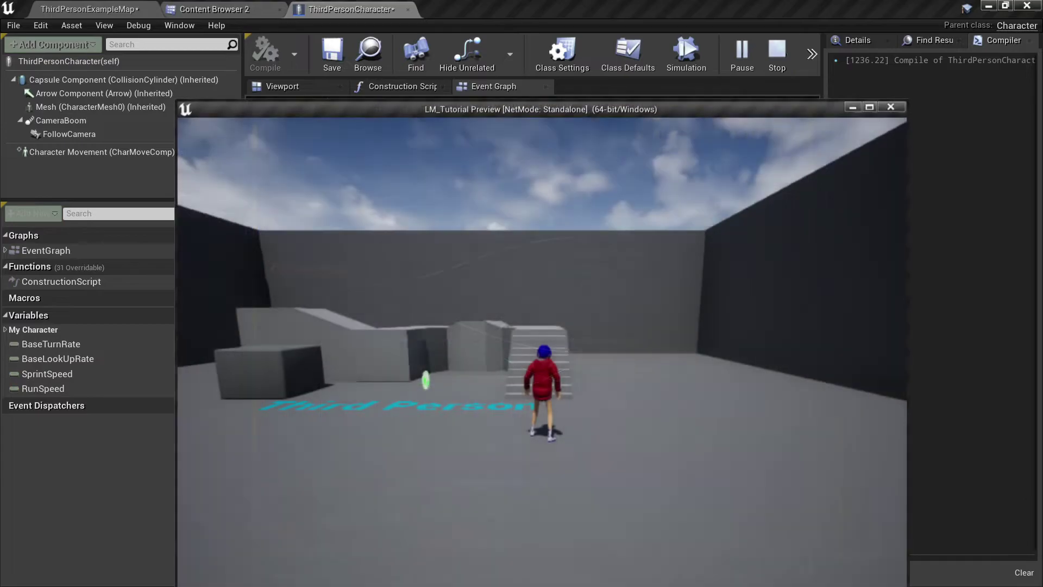
key(a)
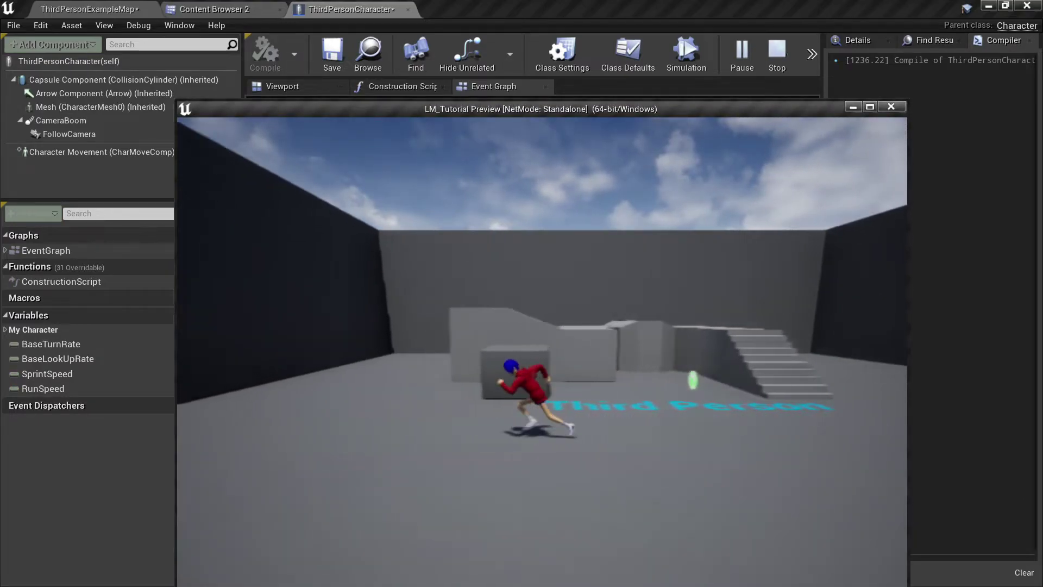
key(w)
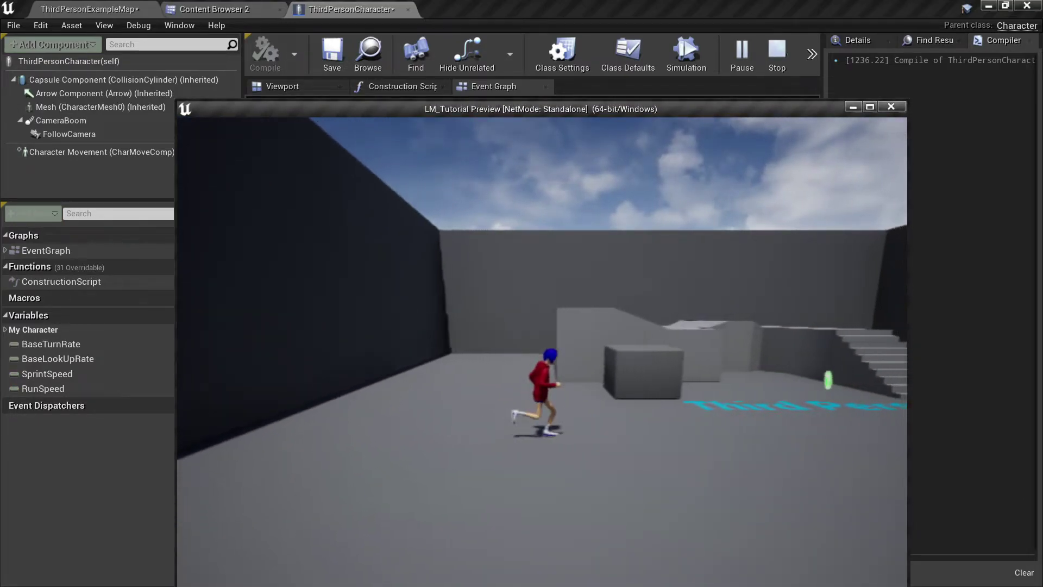
key(space)
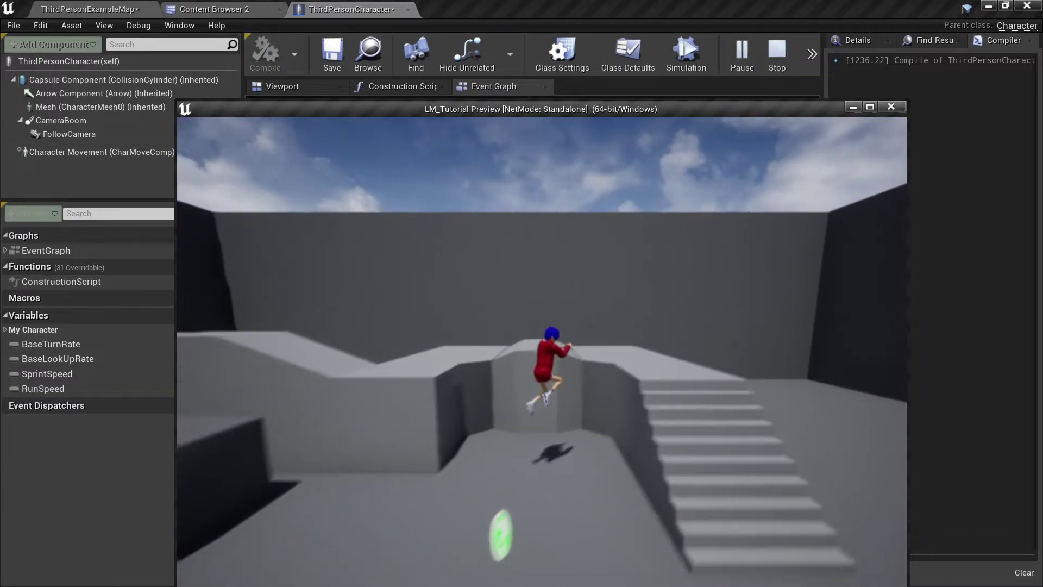
key(s)
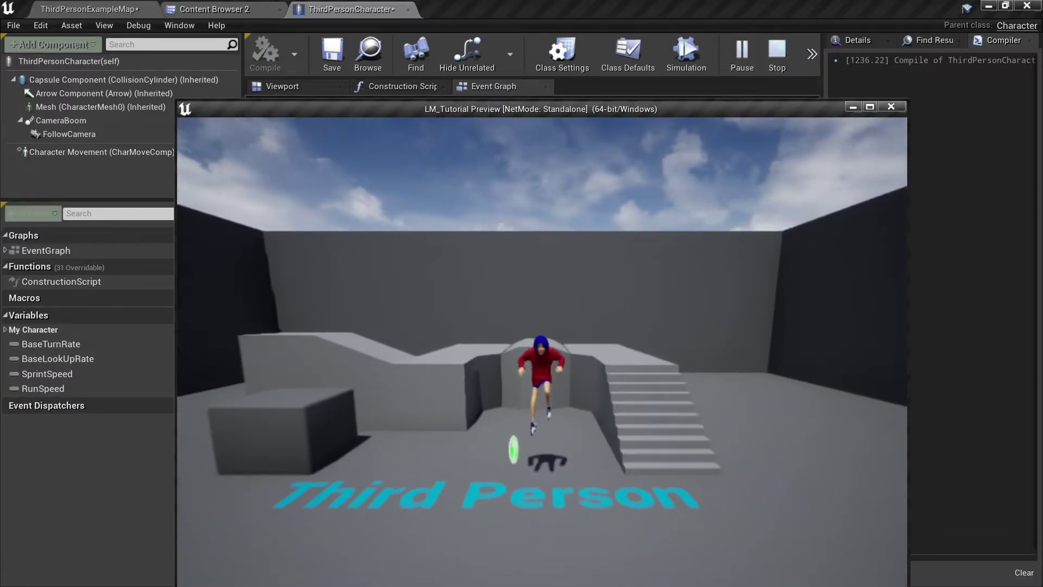
key(d)
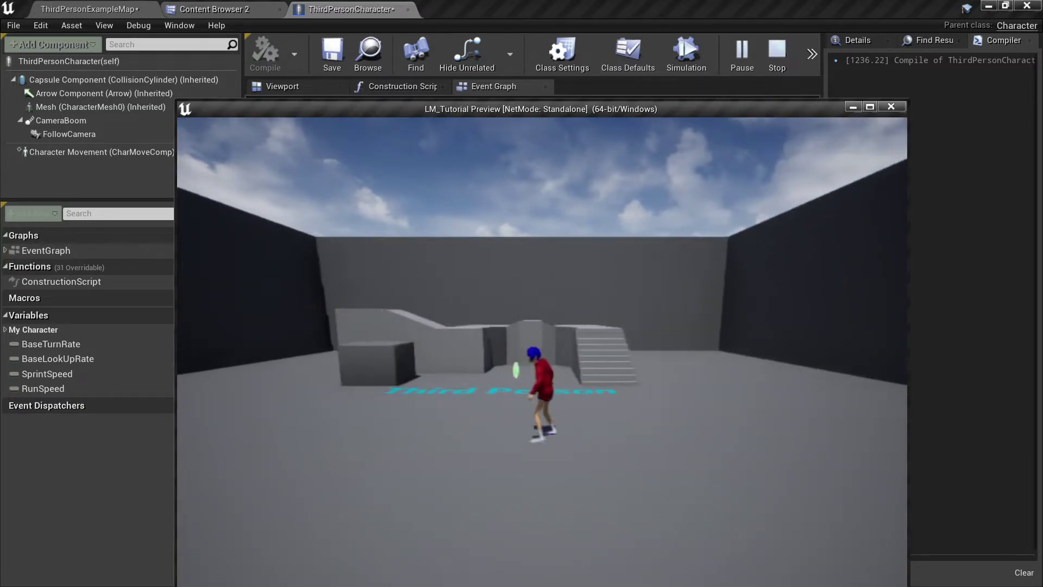
key(Escape)
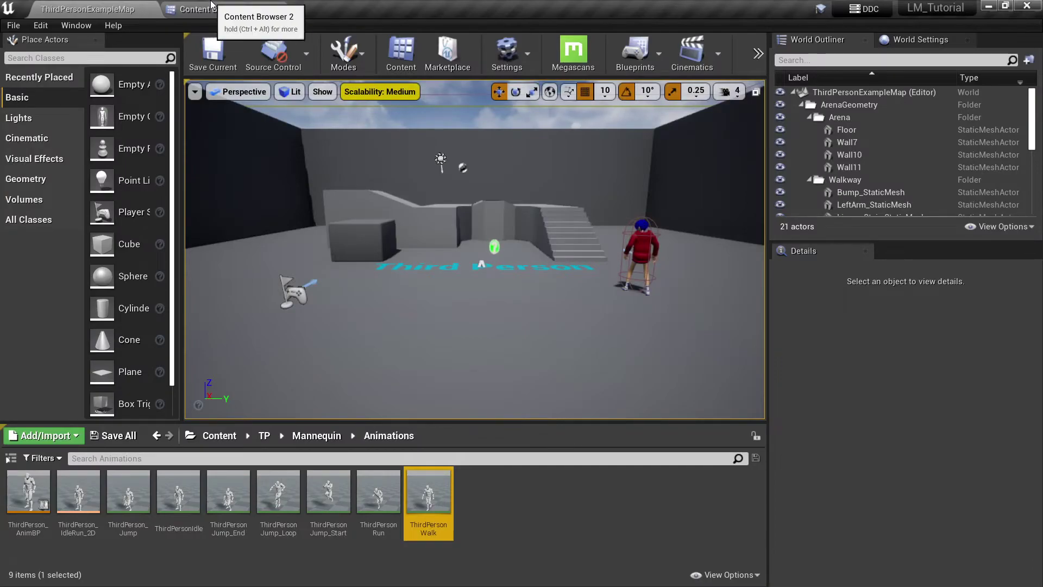
Step: Move the nine animation assets into the Character/Animations folder
click(212, 6)
double_click(30, 90)
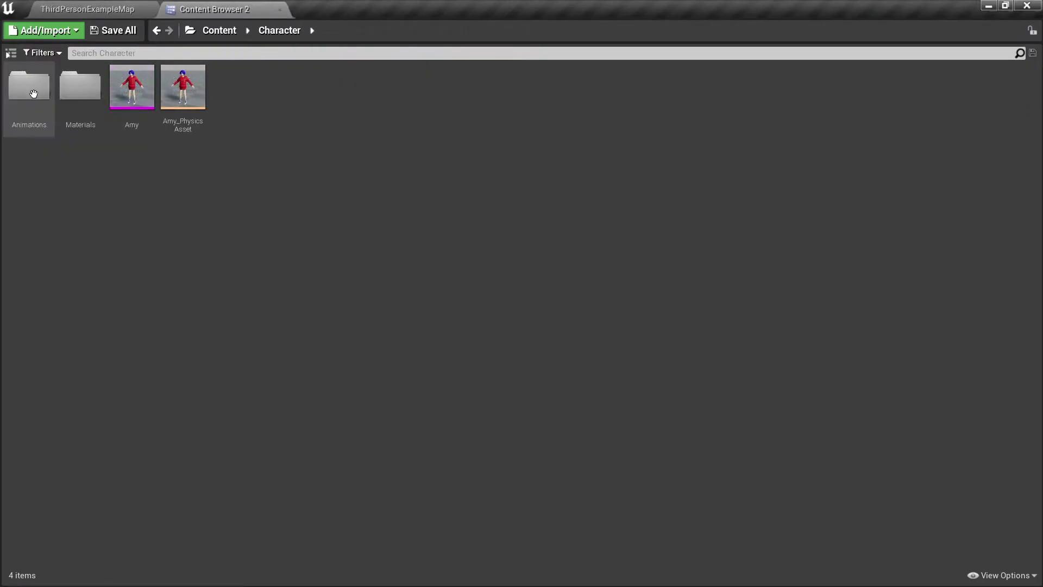
double_click(30, 87)
click(97, 6)
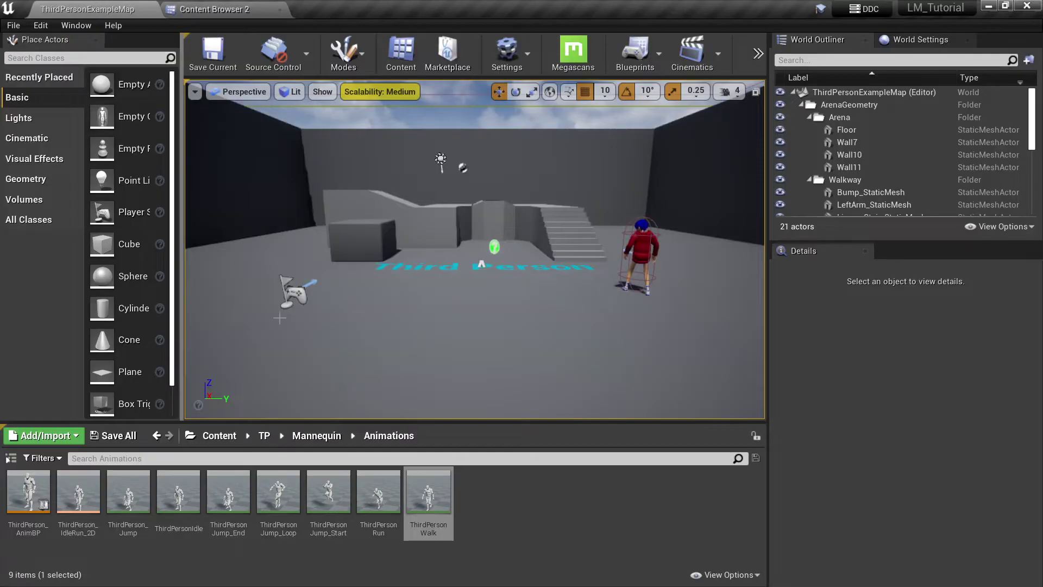
shift+click(28, 492)
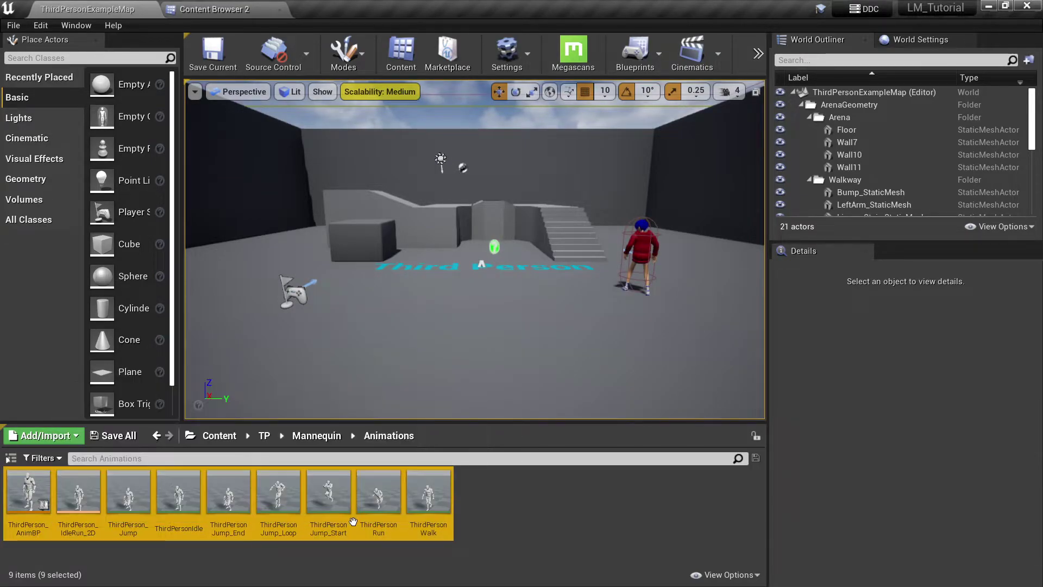
mouse_move(353, 521)
mouse_down()
mouse_move(254, 7)
mouse_move(329, 194)
mouse_up()
click(350, 212)
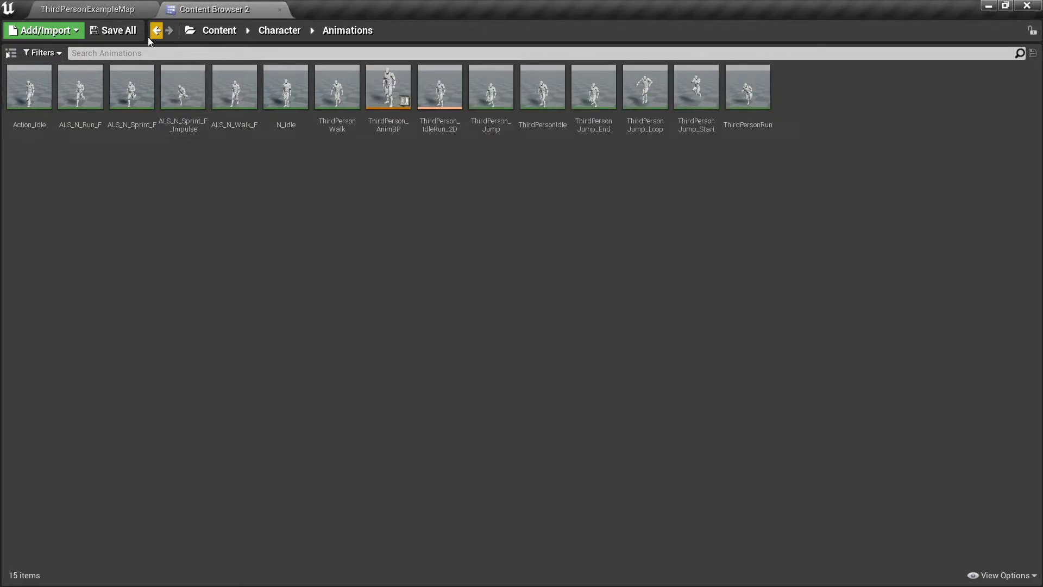
Step: Fix up redirectors in the TP folder
click(117, 9)
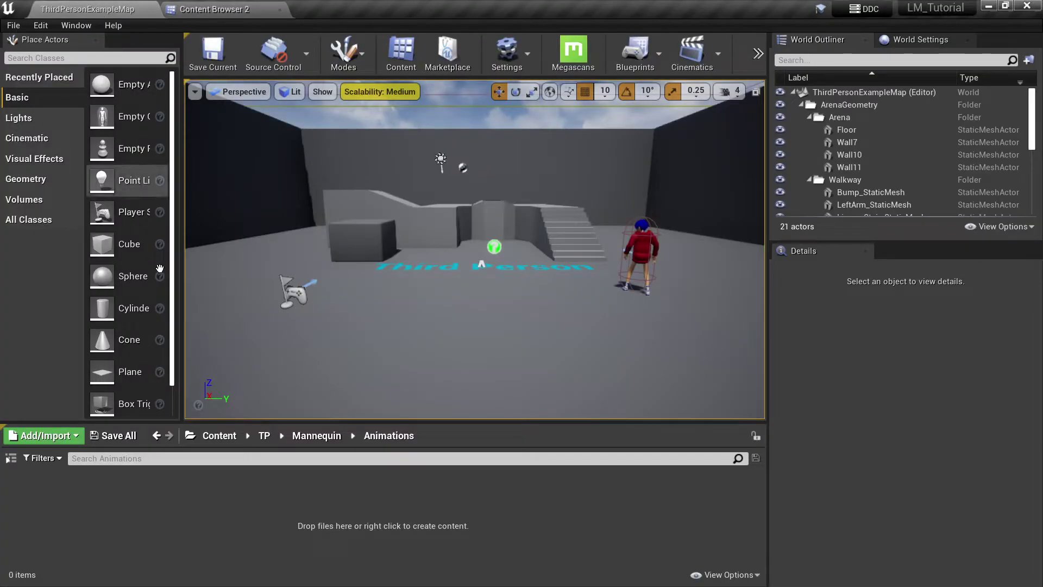
click(220, 438)
right_click(19, 511)
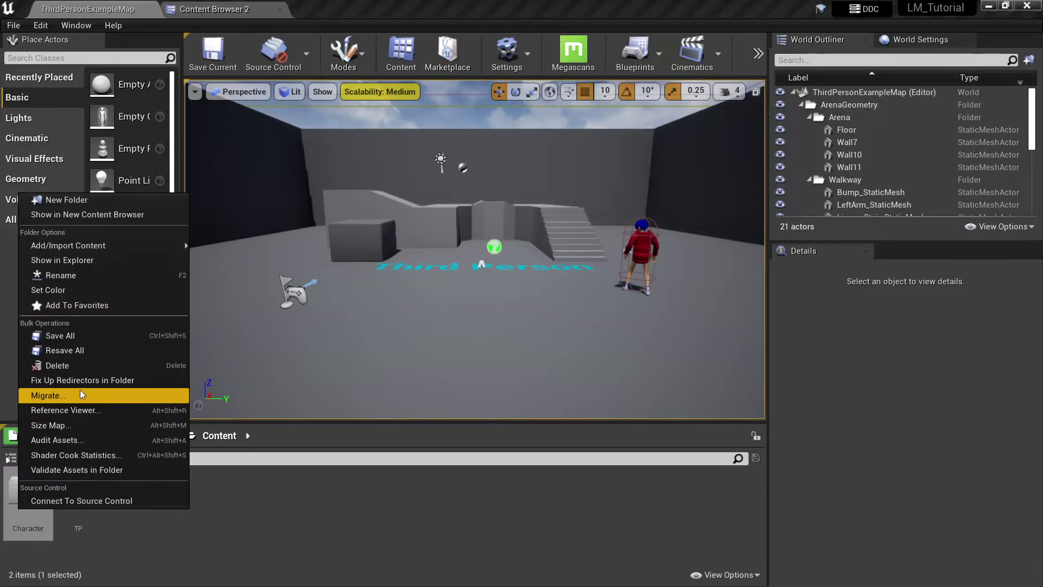
key(Escape)
right_click(72, 493)
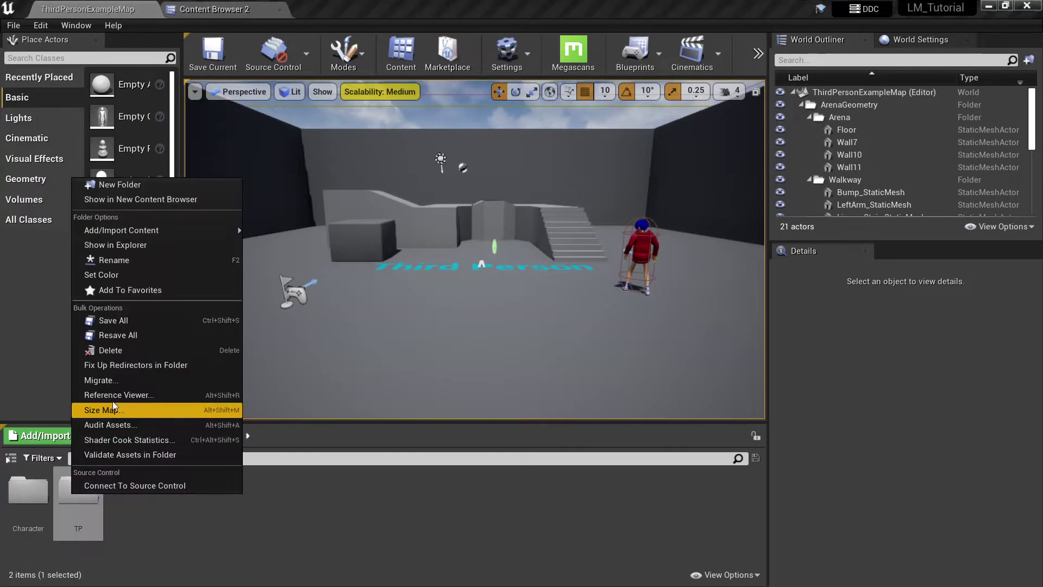
click(126, 370)
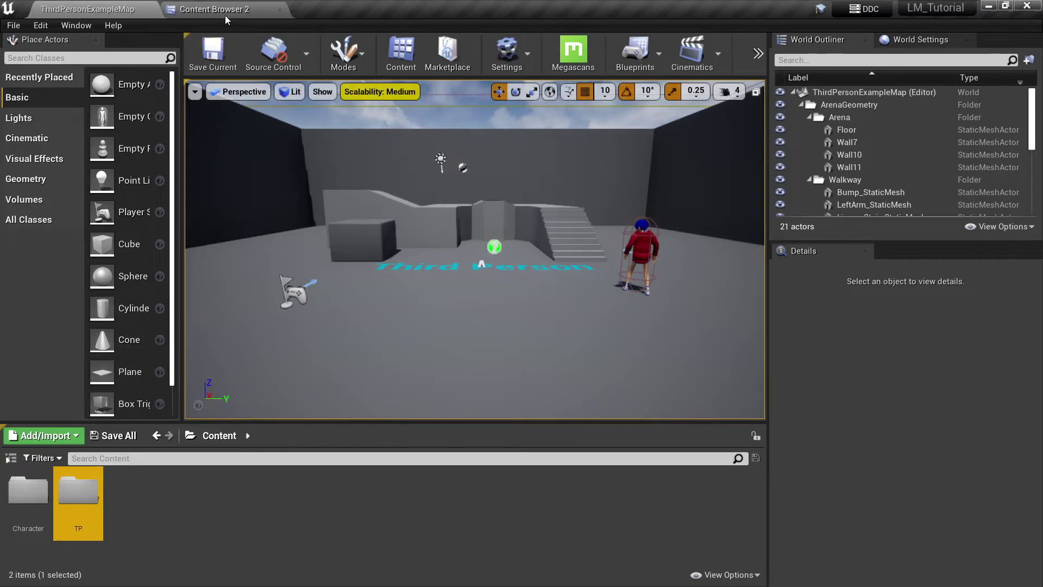
Step: Open the ThirdPersonCharacter blueprint from TP > ThirdPersonBP > Blueprints
click(226, 9)
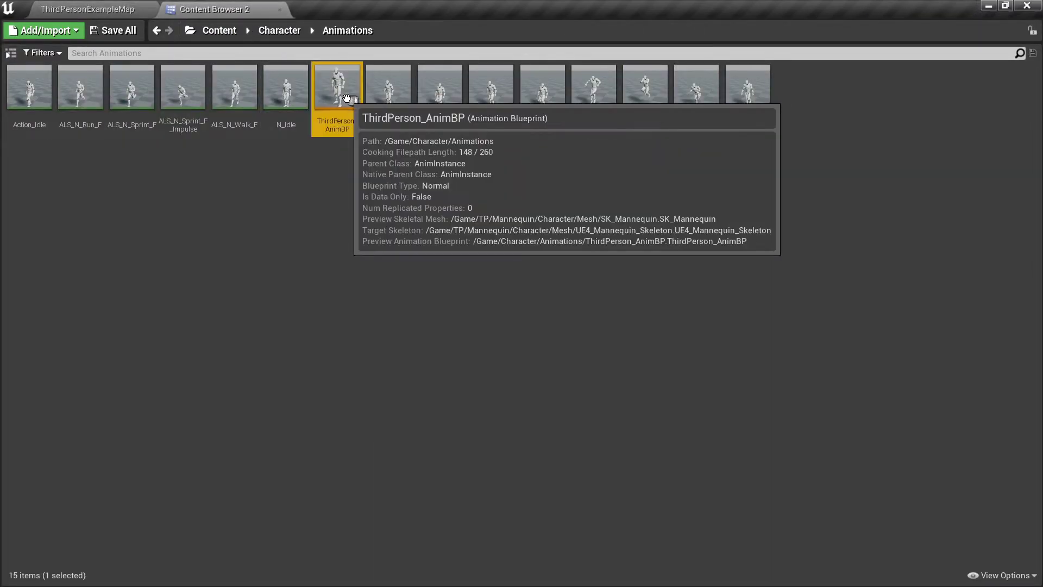
click(87, 9)
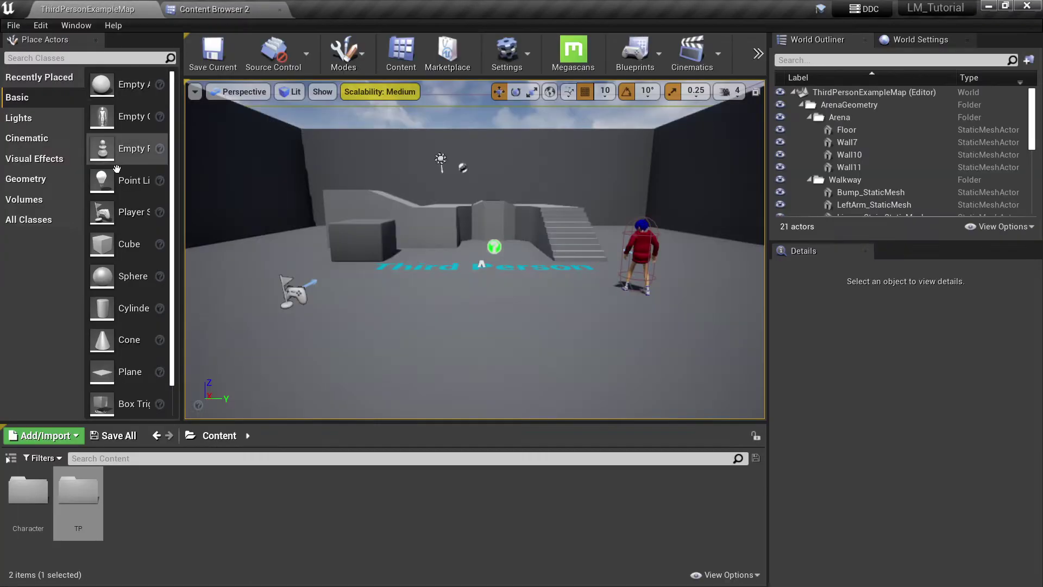
double_click(77, 489)
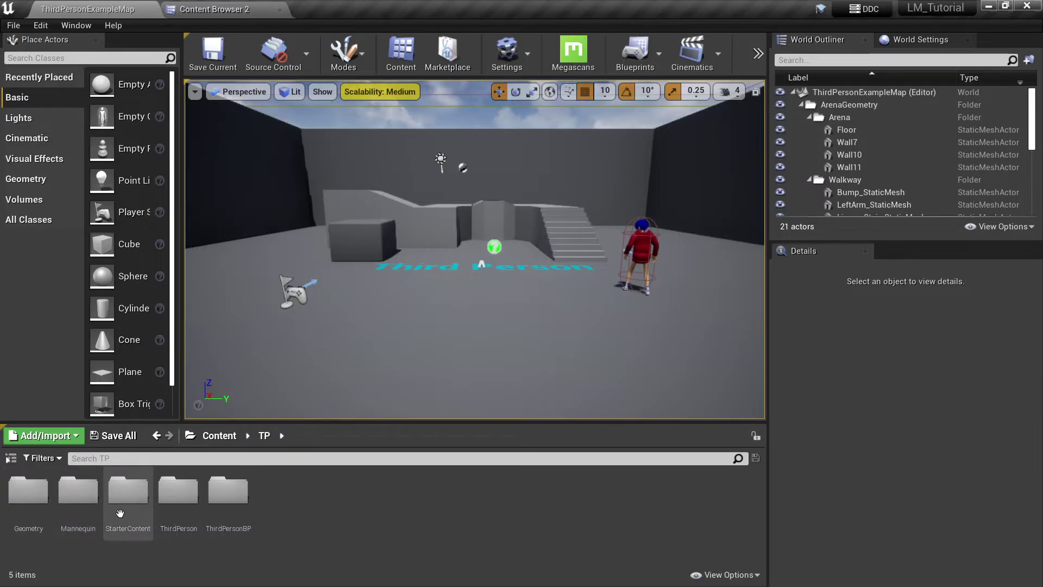
double_click(228, 494)
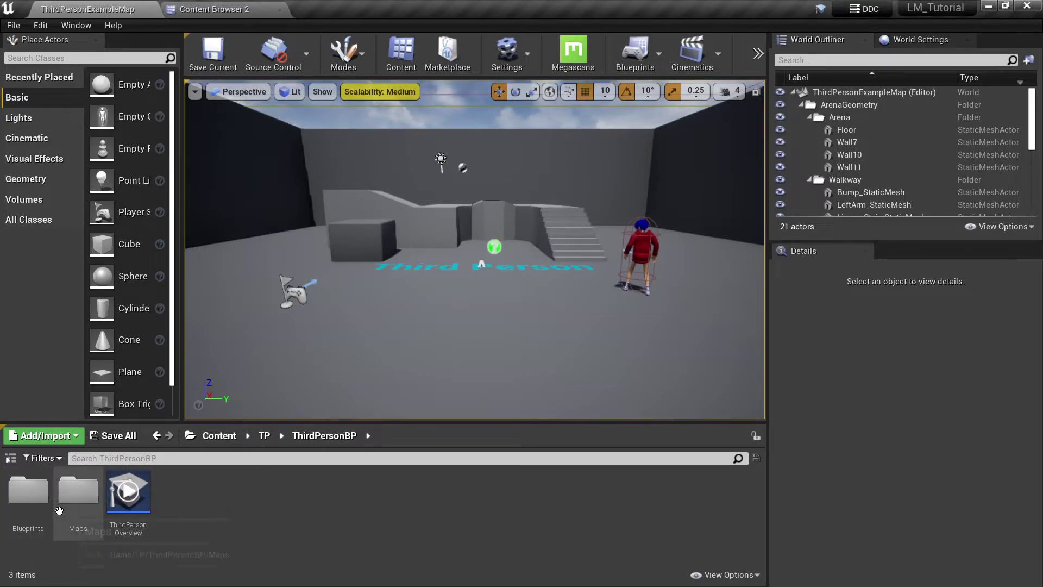
double_click(26, 511)
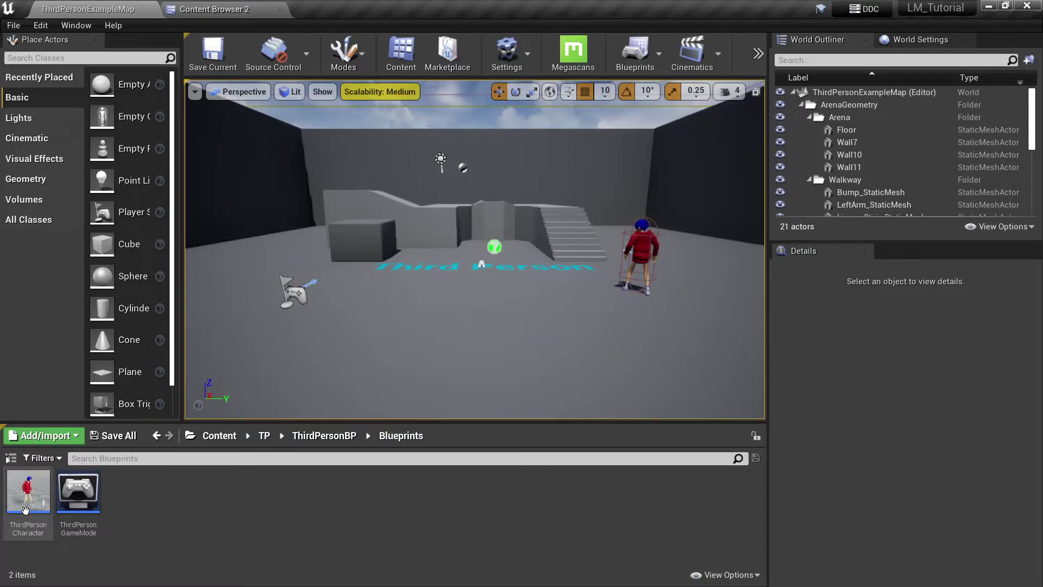
double_click(25, 510)
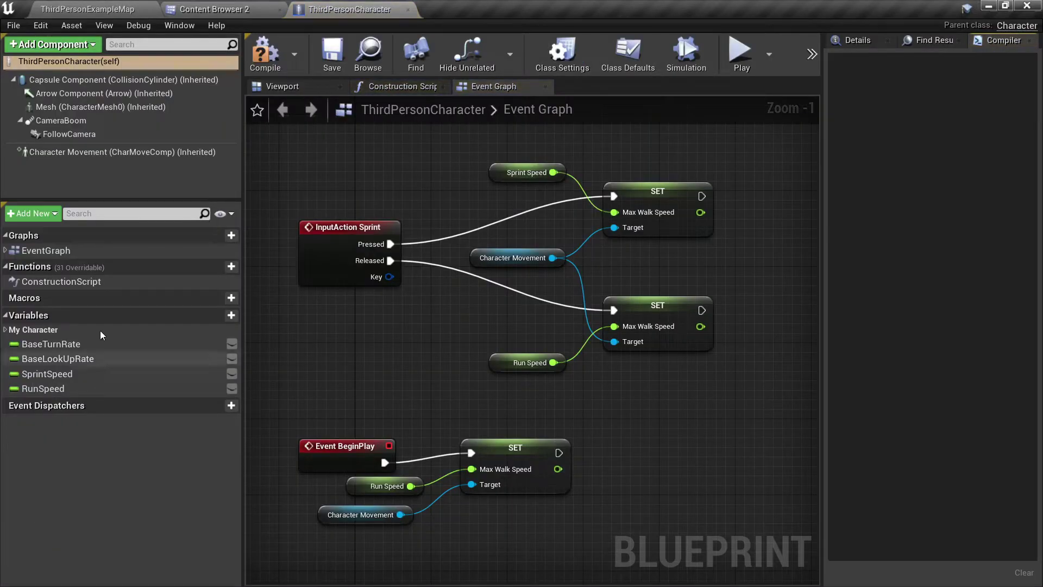
Step: Open Project Settings on the Input page
click(104, 7)
click(34, 24)
click(73, 223)
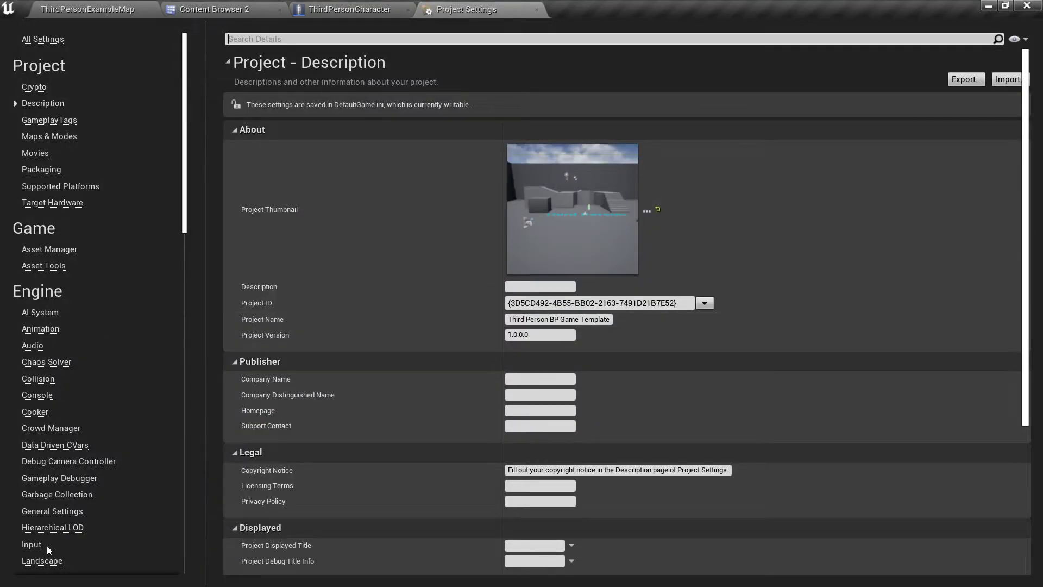
click(31, 545)
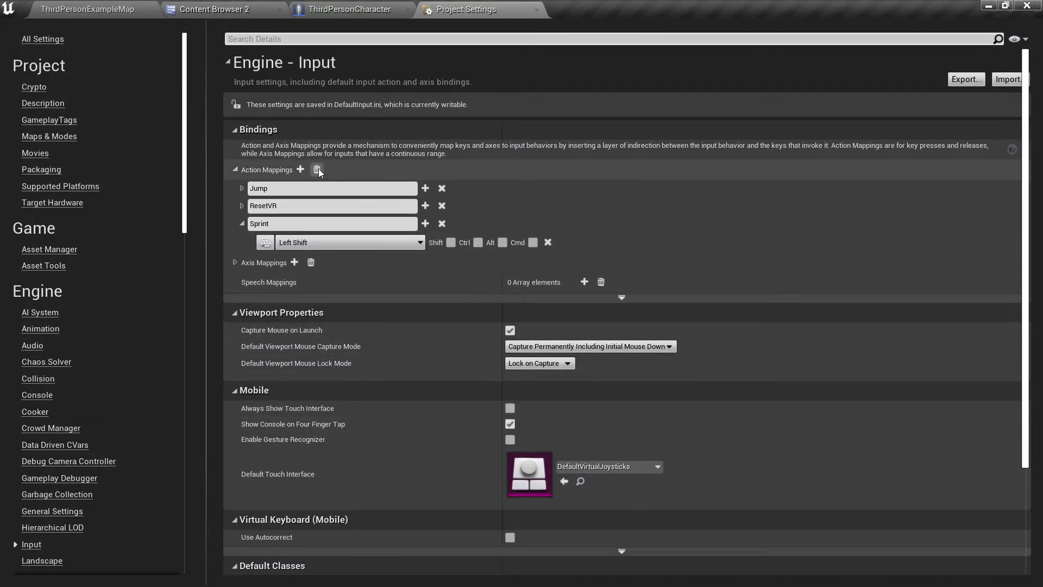
Step: Add a Walk action mapping bound to Left Ctrl and close Project Settings
click(300, 169)
text(Walk)
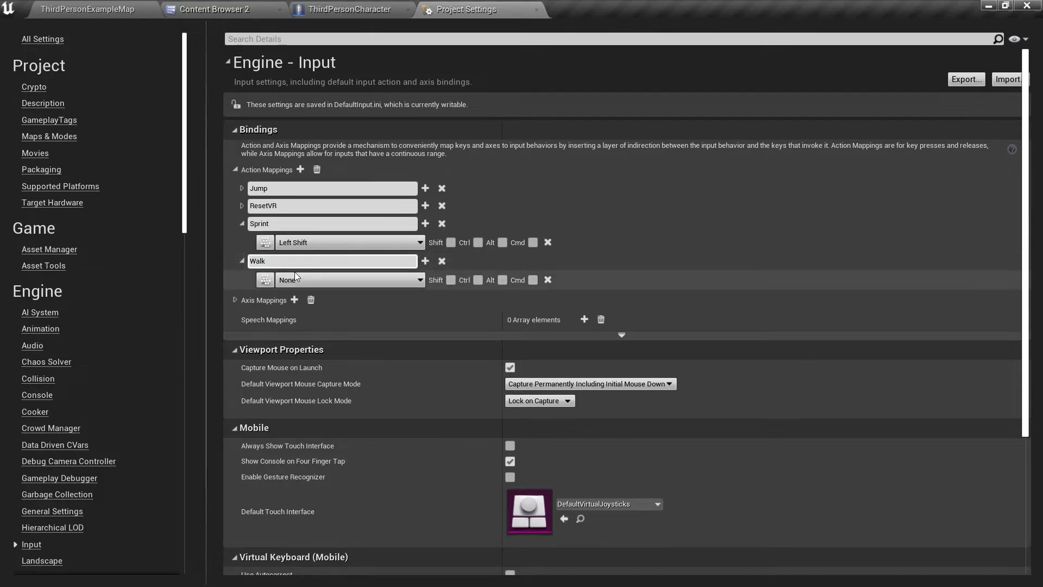
click(295, 279)
text(c)
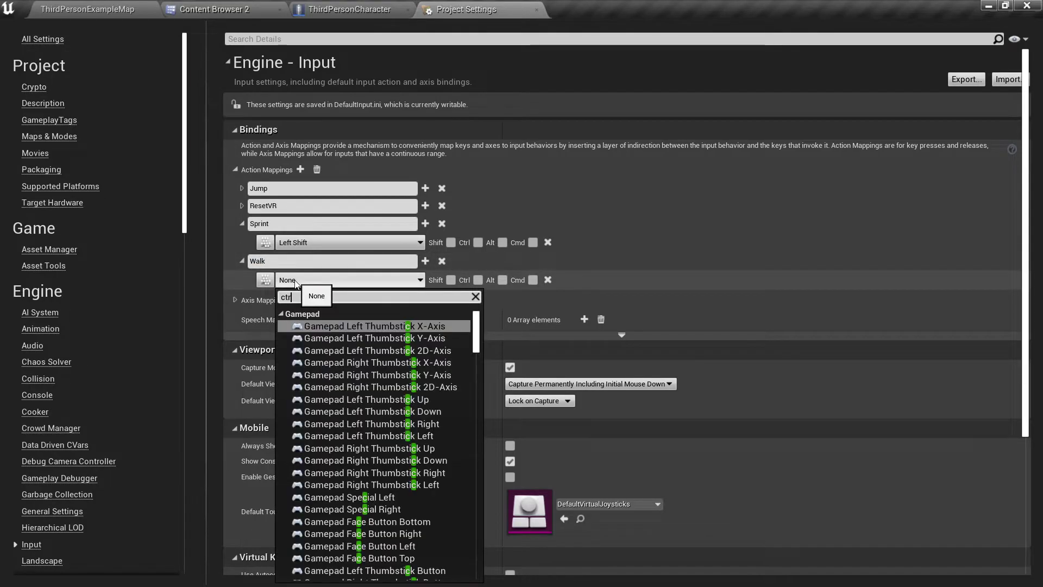
text(tr)
click(305, 325)
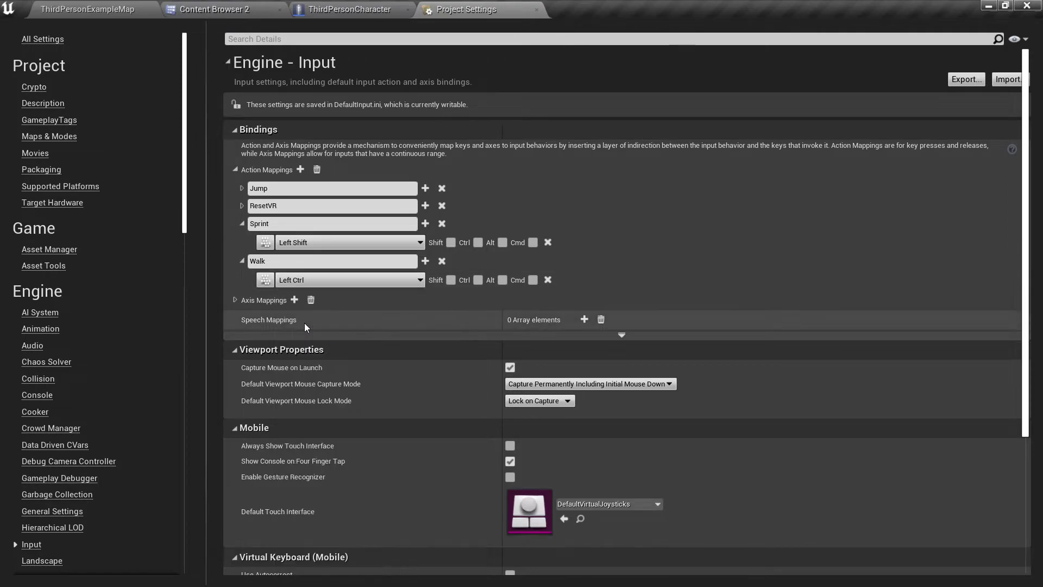
click(536, 11)
Step: Compile and save the blueprint, then wrap the sprint input nodes in a comment titled Sprint
click(262, 64)
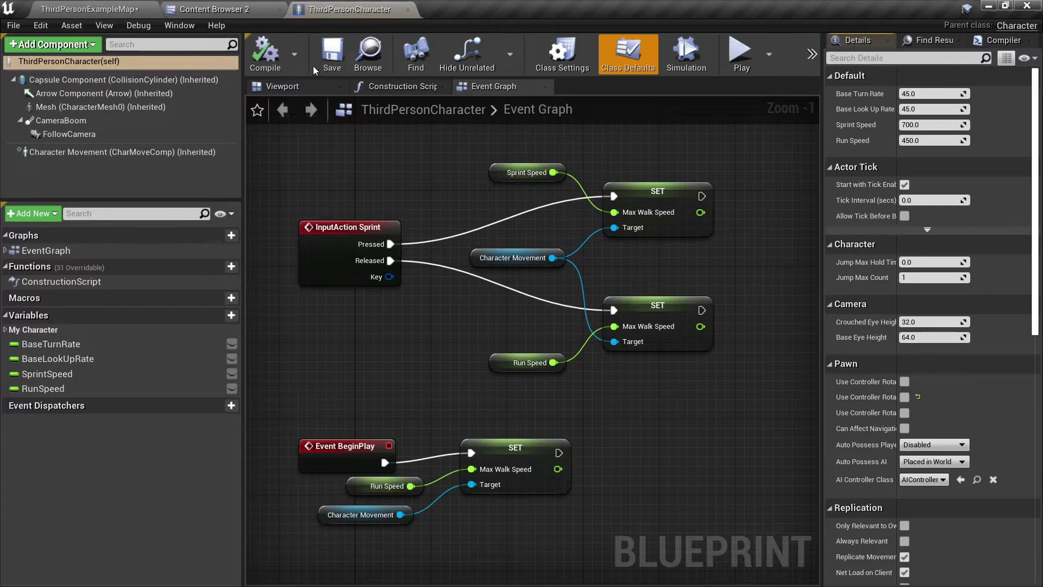
click(326, 66)
mouse_move(425, 163)
right_down()
mouse_move(437, 303)
mouse_move(437, 173)
right_up()
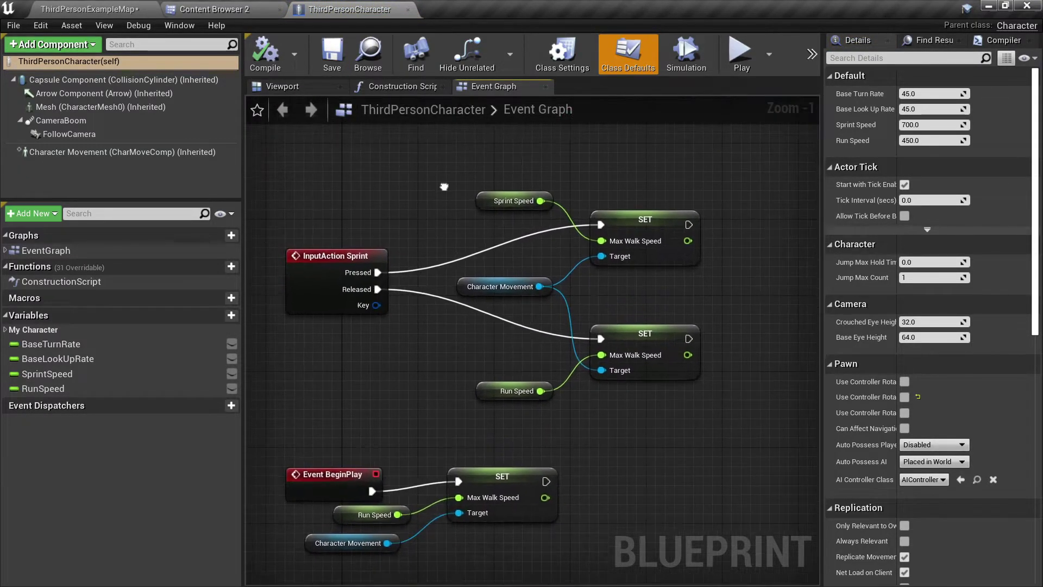
drag(319, 169, 660, 384)
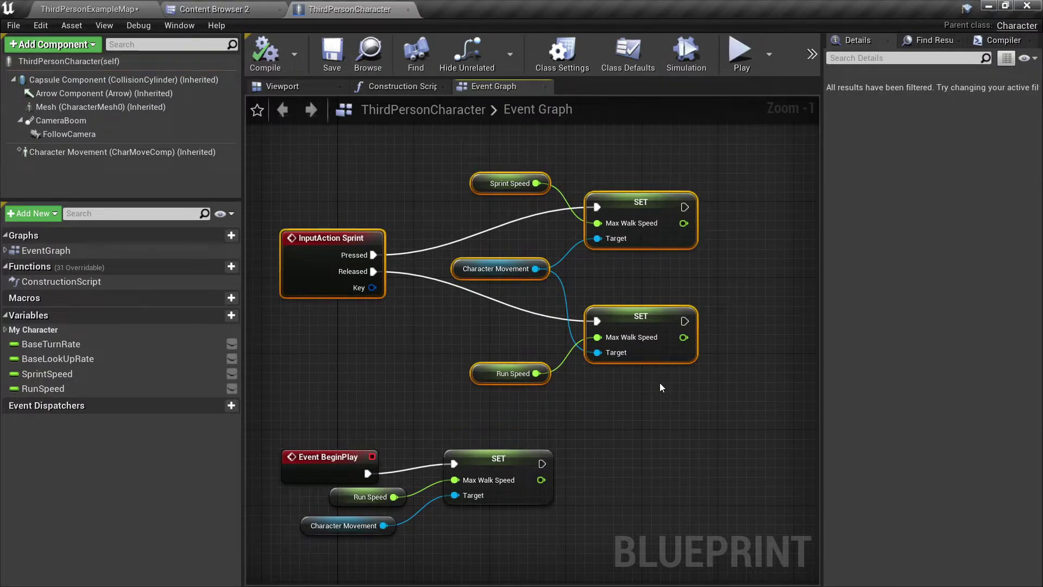
text(cnt)
key(Return)
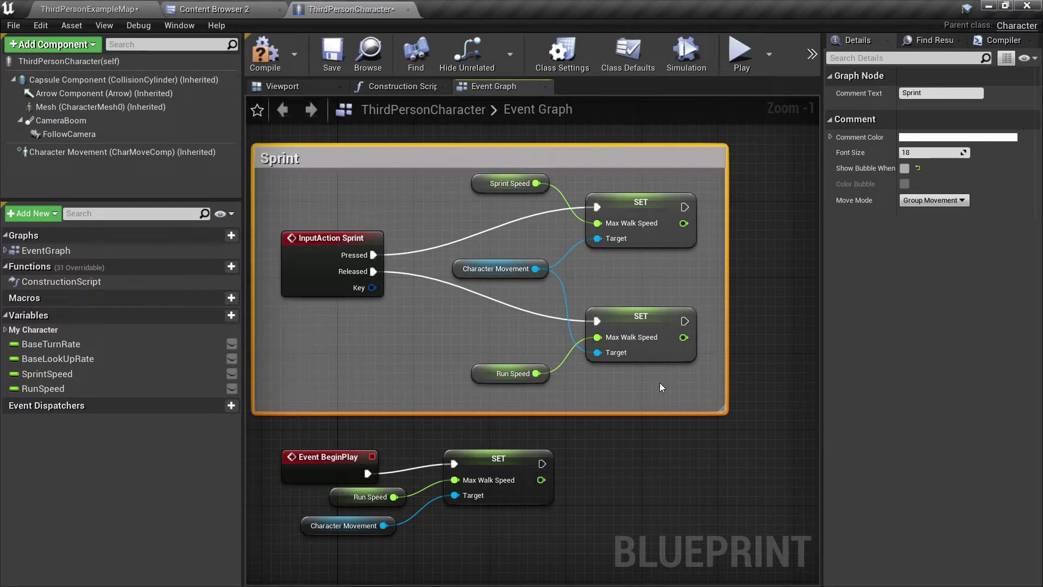
Step: Move the BeginPlay node and its SET node out of the Sprint comment
right_drag(405, 441, 461, 267)
drag(402, 258, 633, 399)
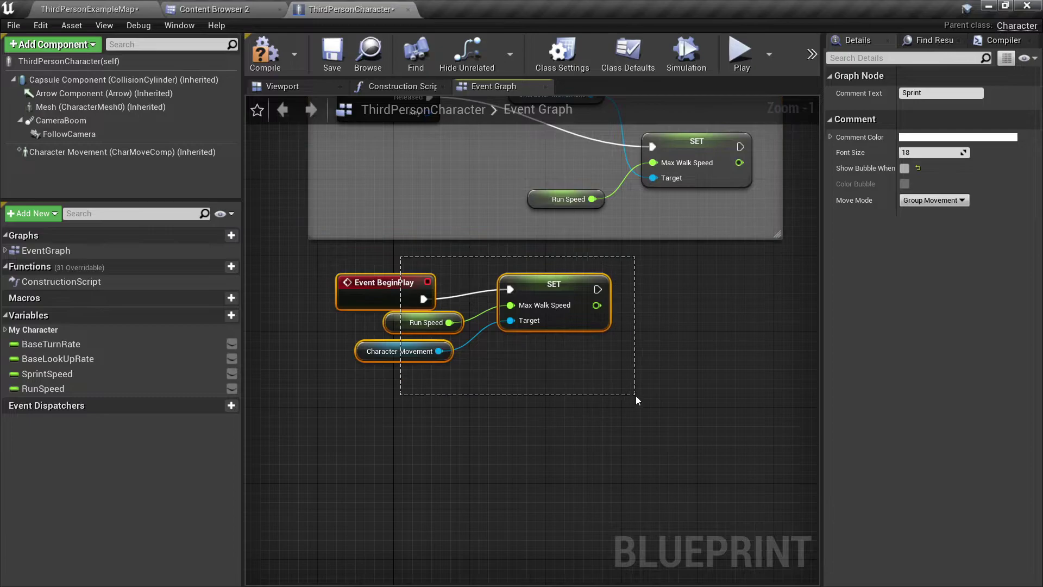
right_drag(369, 274, 674, 274)
drag(684, 274, 273, 211)
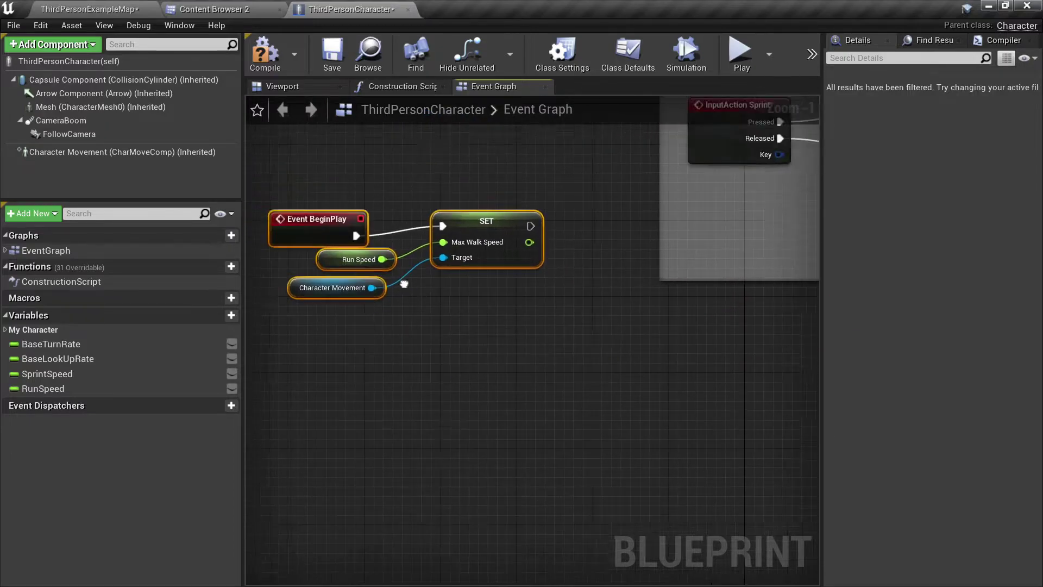
right_drag(273, 211, 365, 339)
drag(364, 338, 355, 167)
right_drag(713, 338, 429, 233)
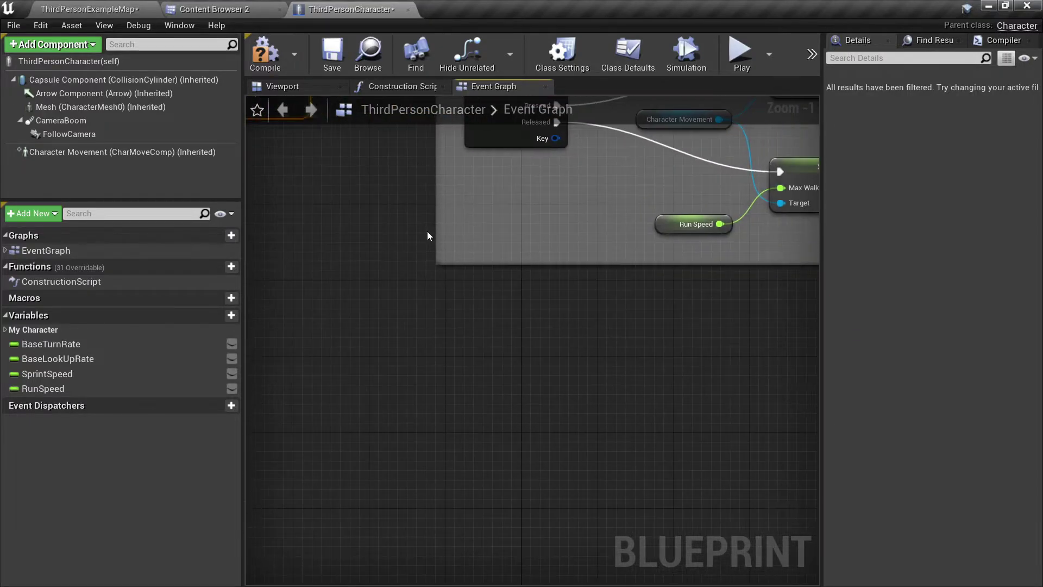
mouse_move(507, 299)
right_down()
mouse_move(507, 346)
mouse_move(424, 473)
mouse_move(459, 389)
right_up()
Step: Add an InputAction Walk event with its Pressed output feeding a new Flip Flop node
right_click(388, 410)
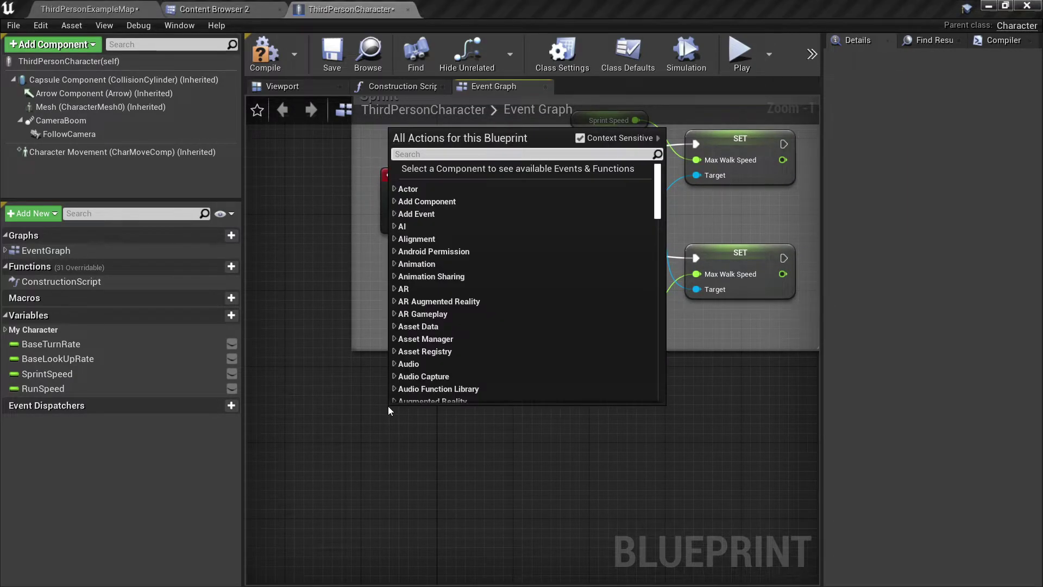
text(input ac)
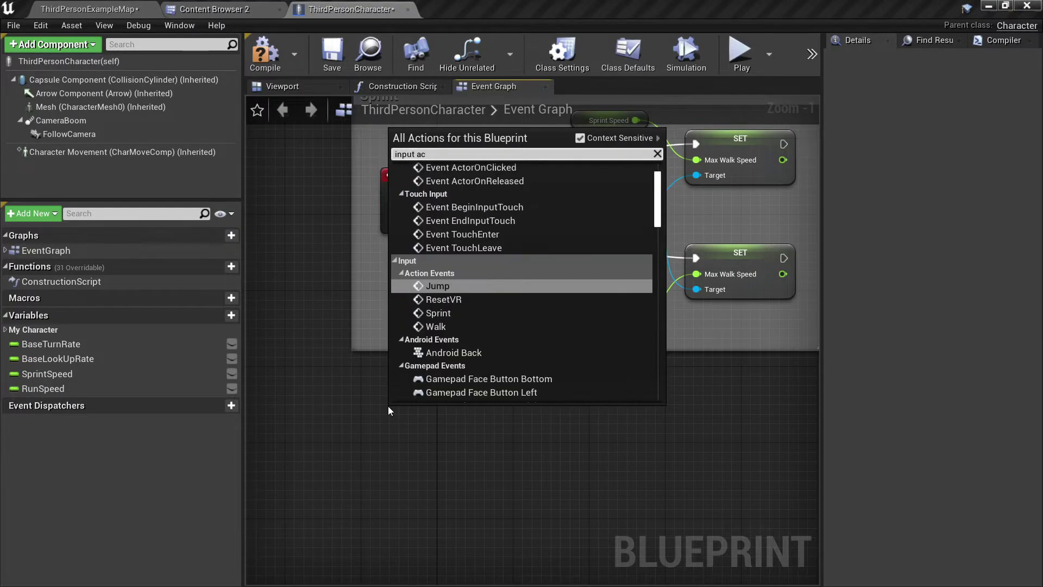
click(455, 326)
right_drag(524, 432, 422, 385)
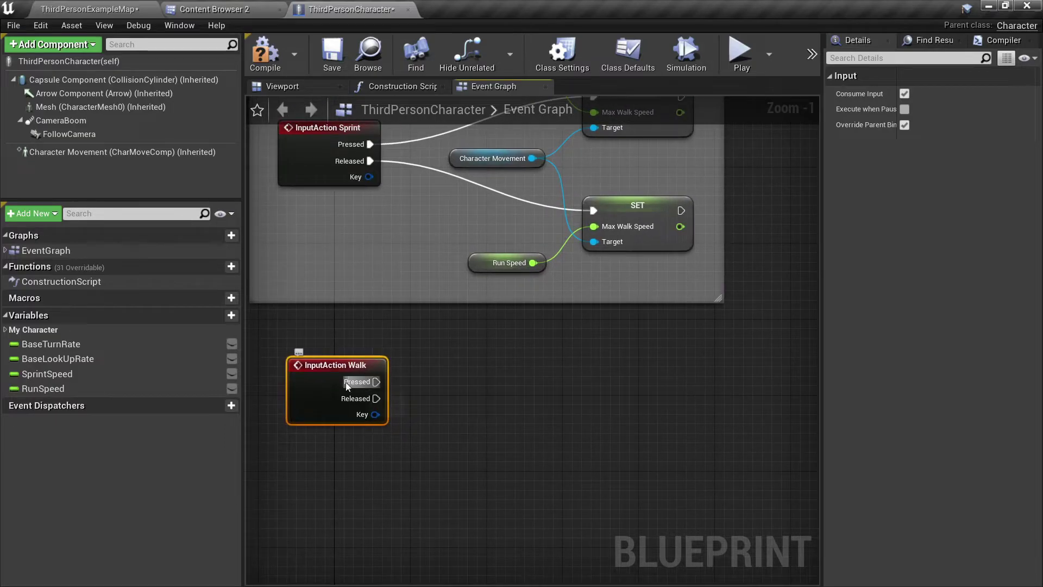
mouse_move(376, 381)
mouse_down()
mouse_move(453, 384)
mouse_move(437, 386)
mouse_up()
text(flip)
key(Return)
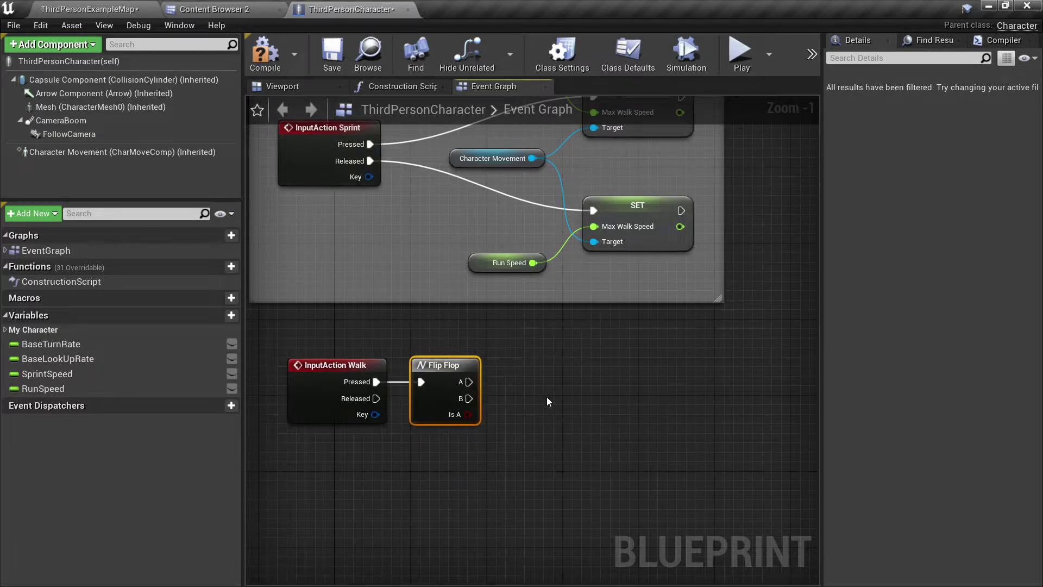
Step: Copy the Character Movement getter and both Max Walk Speed setters and paste them beside the Flip Flop
right_drag(546, 397, 484, 343)
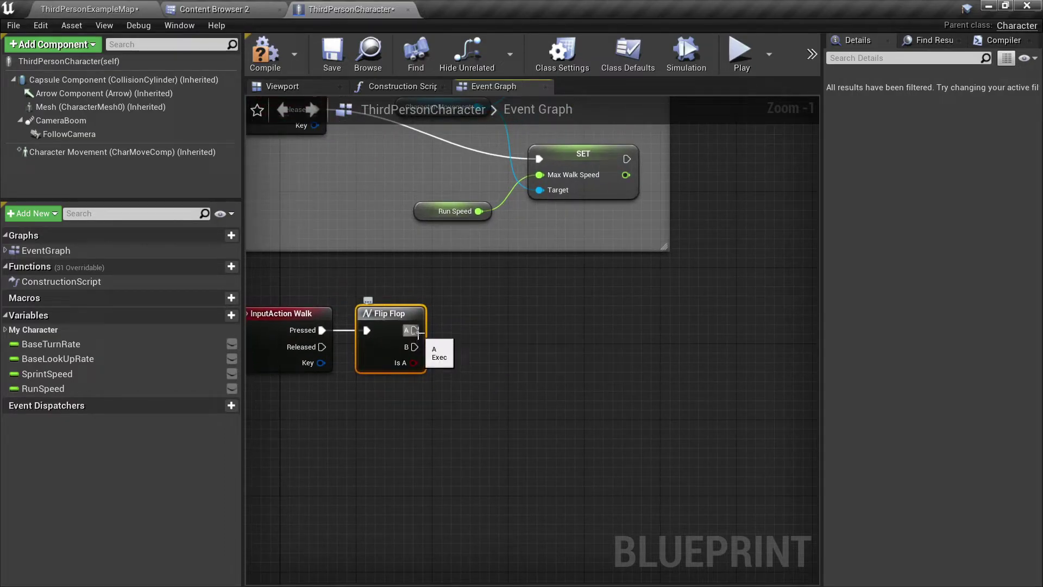
right_drag(414, 336, 448, 443)
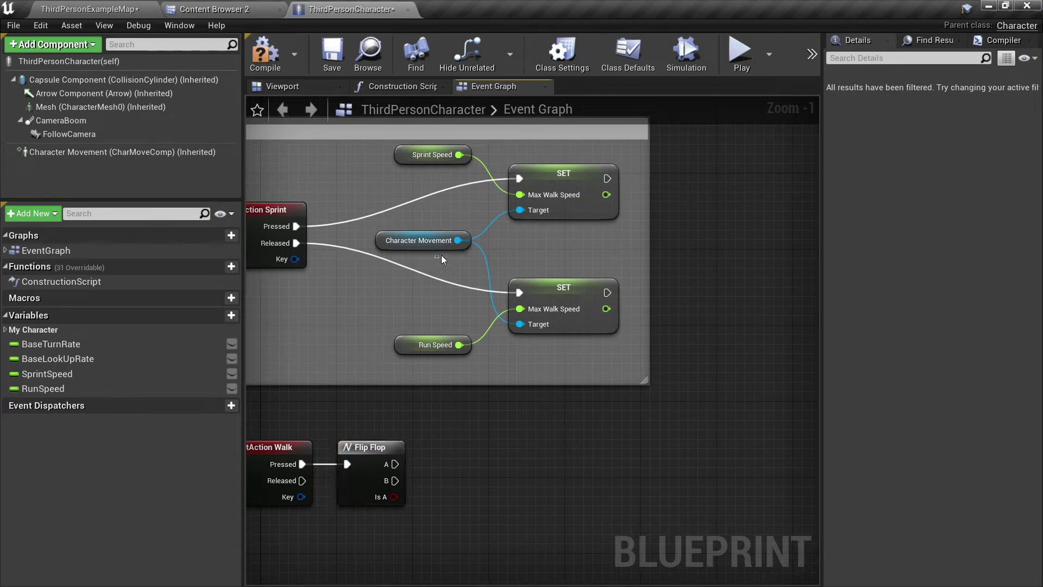
drag(441, 256, 629, 204)
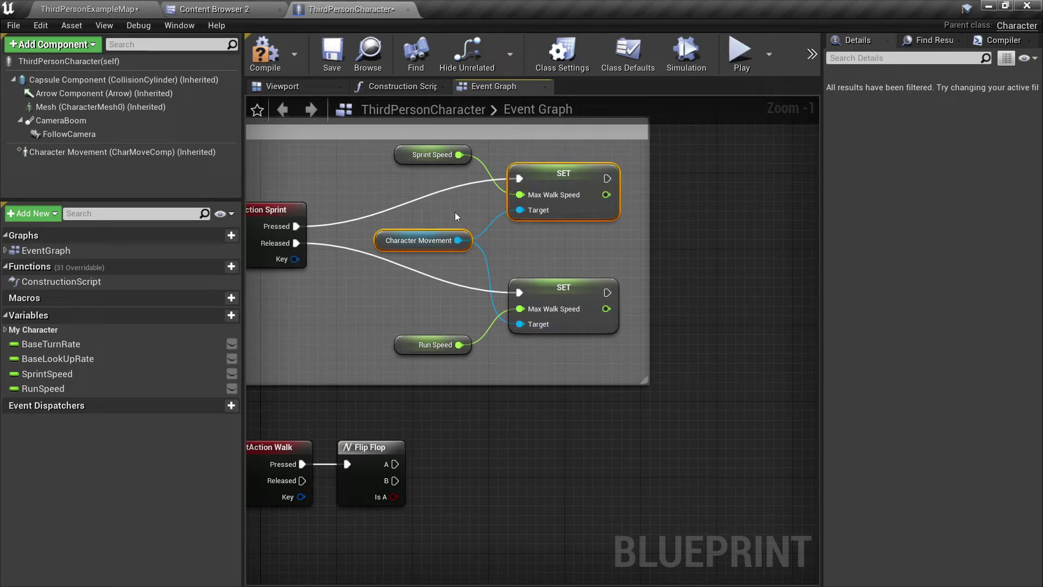
ctrl+click(562, 288)
right_drag(544, 425, 526, 297)
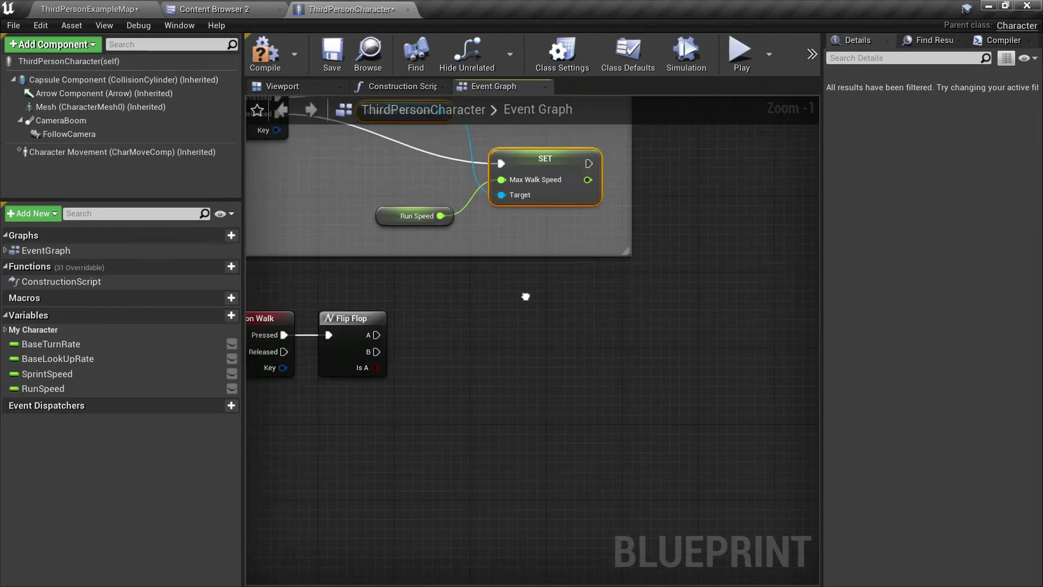
key(ctrl+c)
key(ctrl+v)
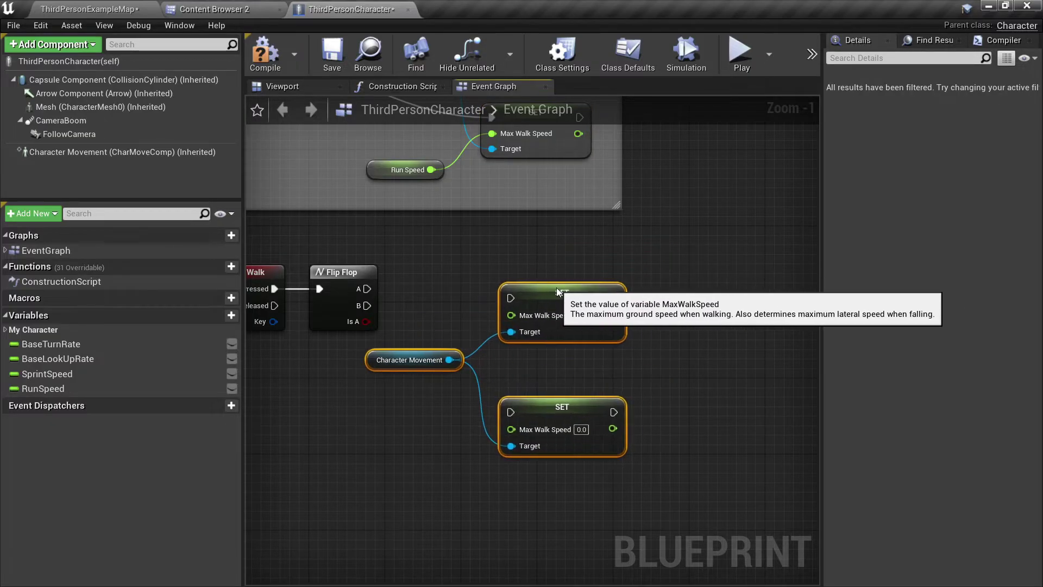
drag(556, 292, 480, 283)
click(614, 265)
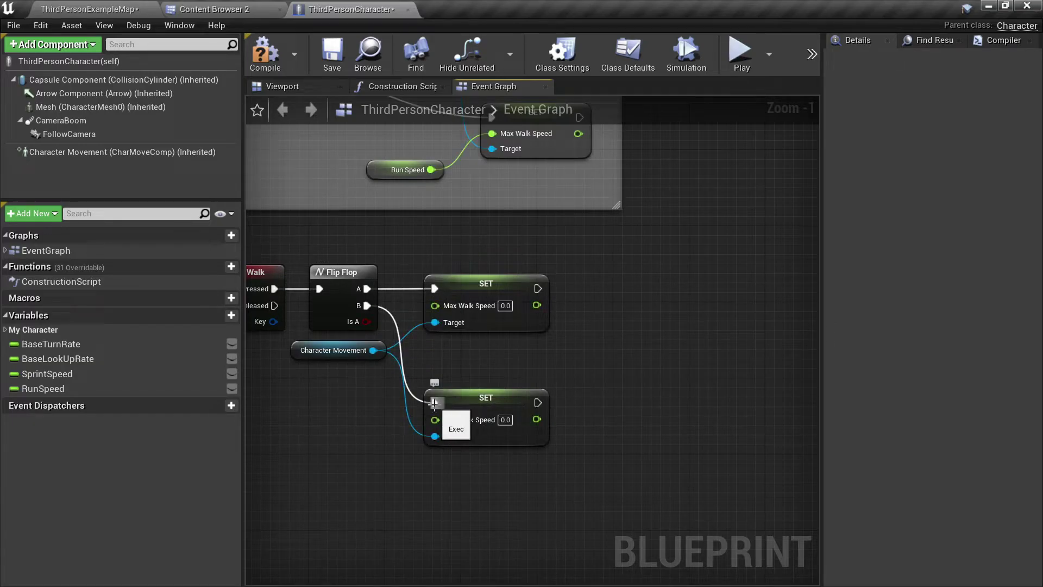
right_drag(543, 402, 576, 415)
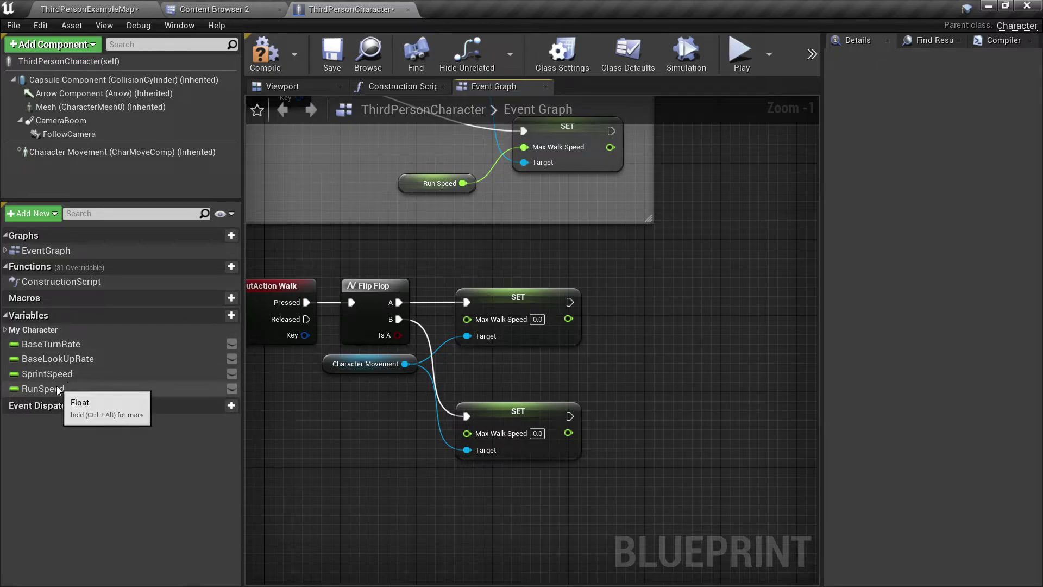
Step: Feed RunSpeed into the B-branch setter's Max Walk Speed and create a Float variable WalkSpeed
drag(58, 390, 447, 312)
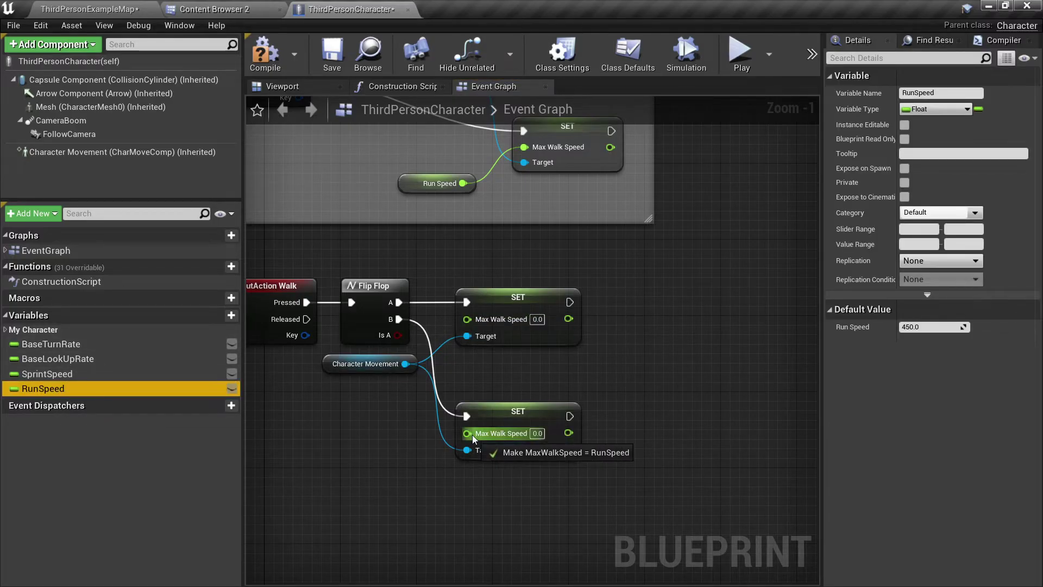
drag(468, 415, 472, 434)
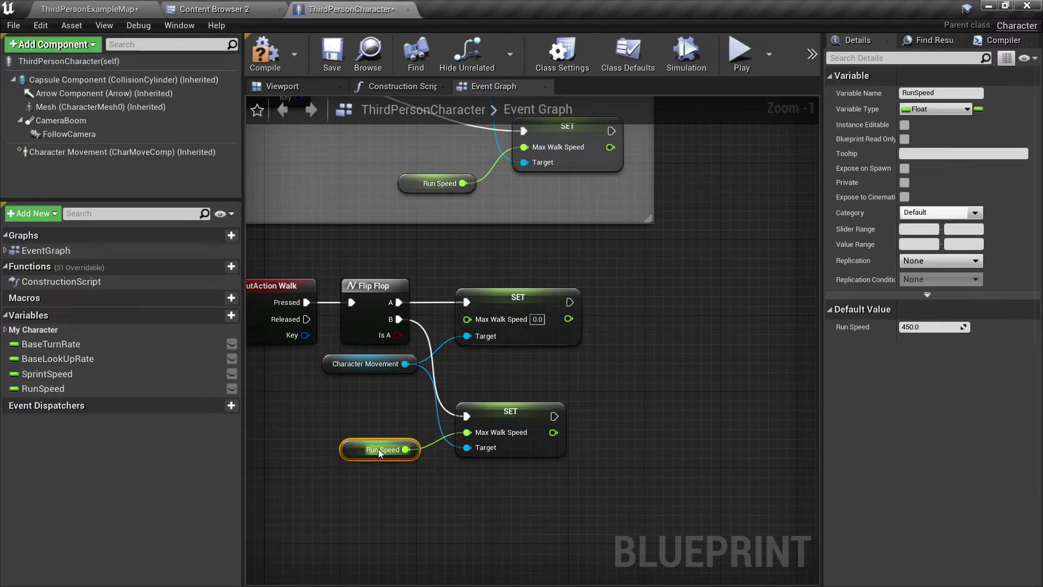
click(219, 317)
text(WalkS)
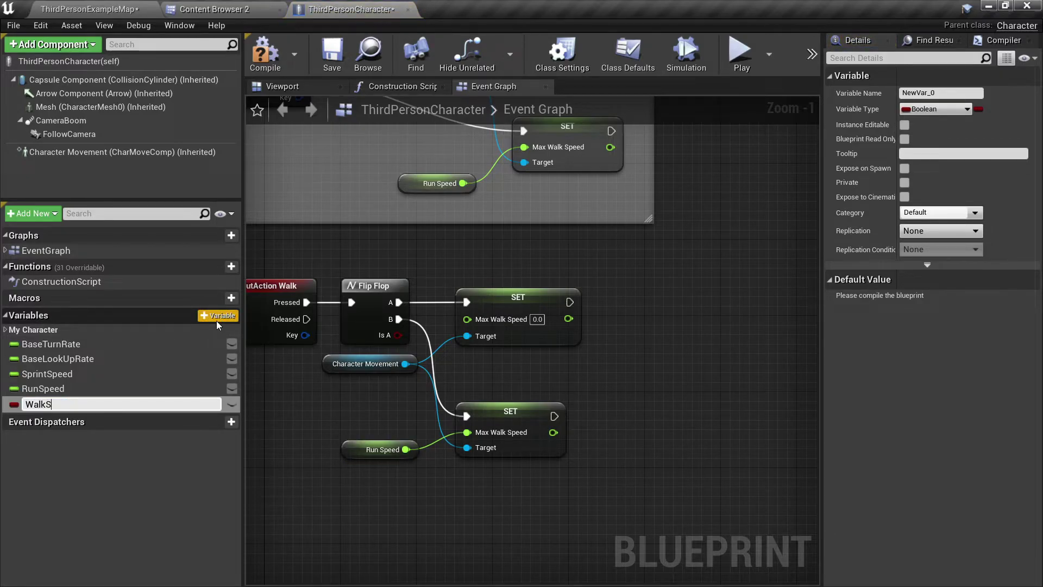
text(peed)
key(Return)
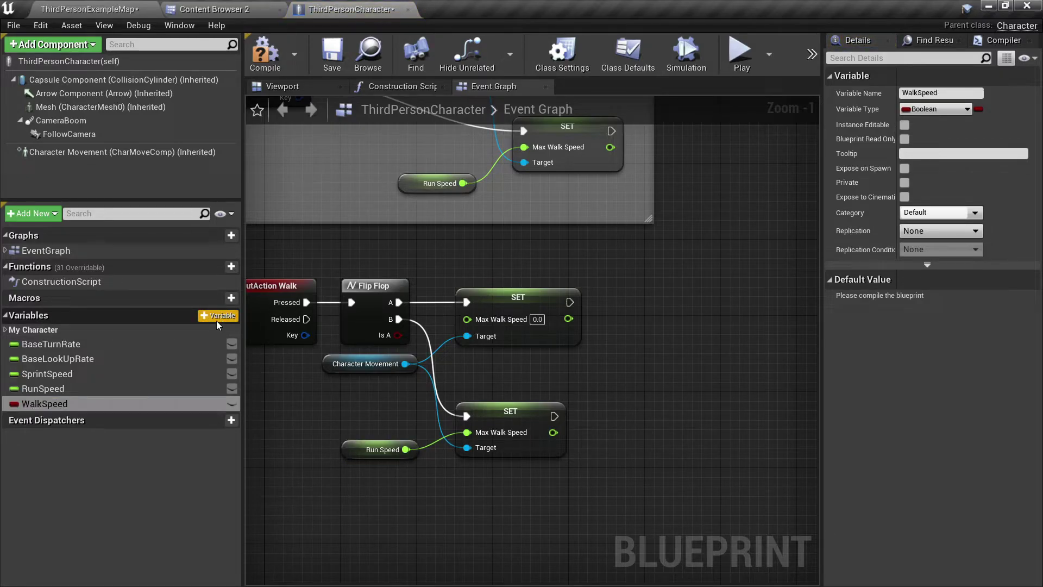
click(966, 109)
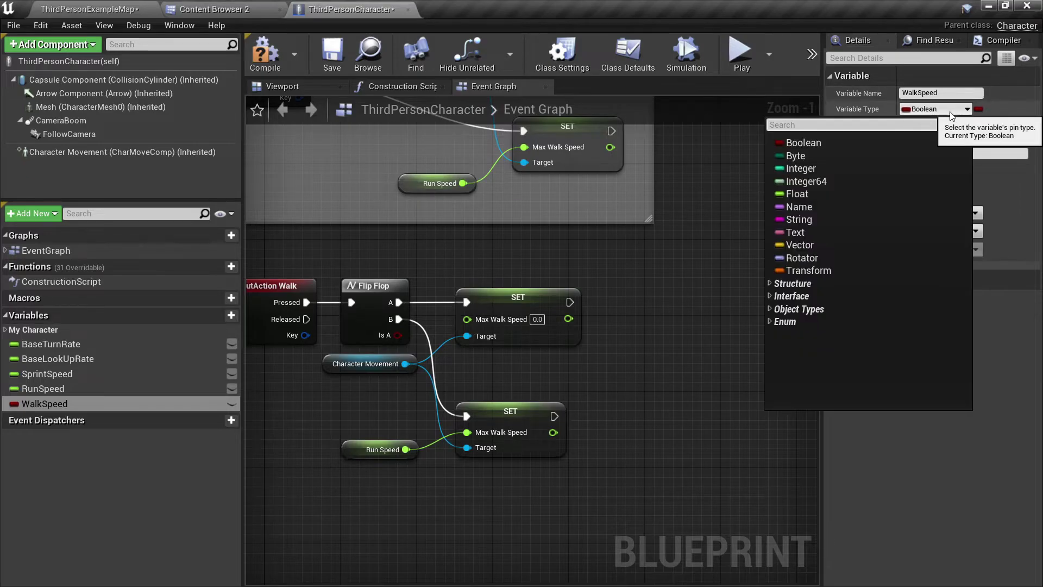
click(814, 190)
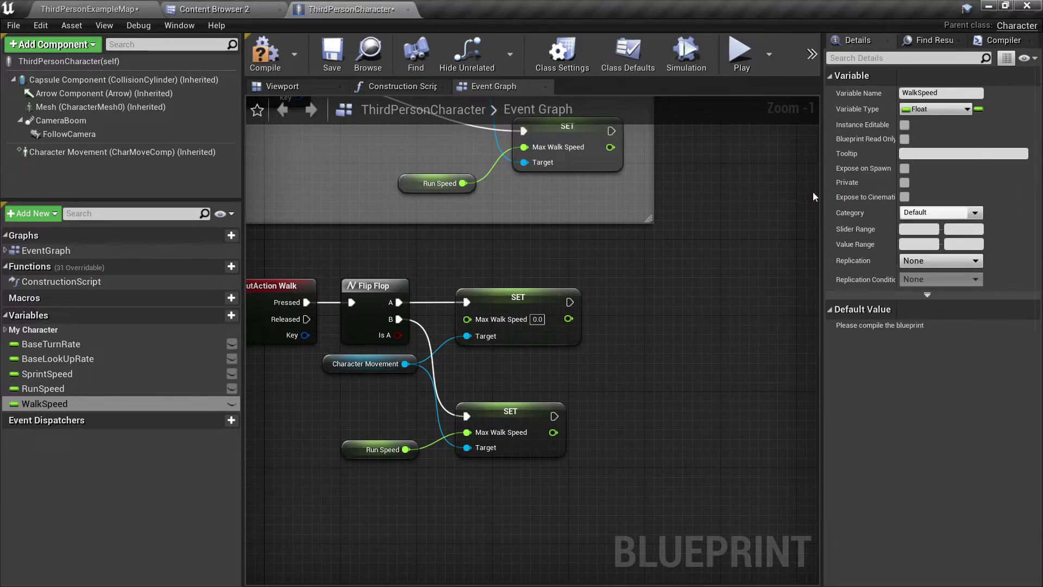
Step: Compile and save the Blueprint, then switch to the animations content browser
click(266, 60)
click(332, 57)
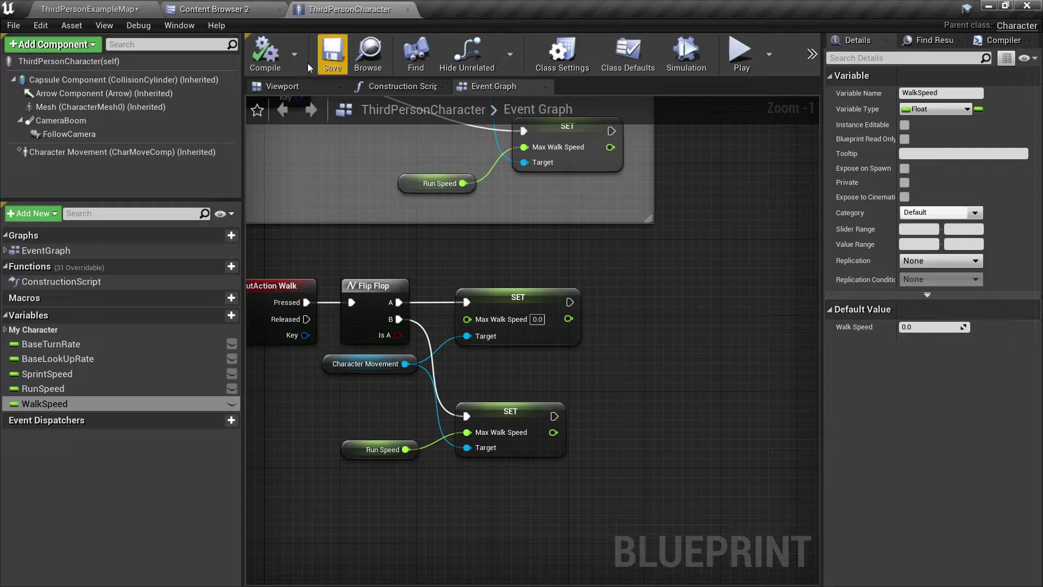
click(211, 8)
Step: Open ThirdPerson_IdleRun_2D to check ALS_N_Walk_F's speed of 175, then return to ThirdPersonCharacter
double_click(396, 105)
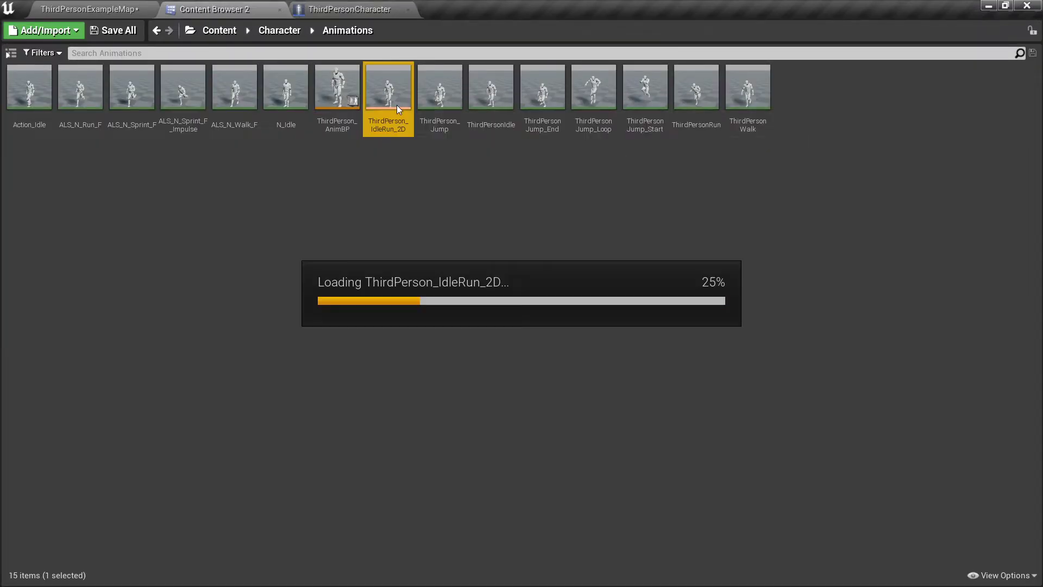
mouse_move(387, 474)
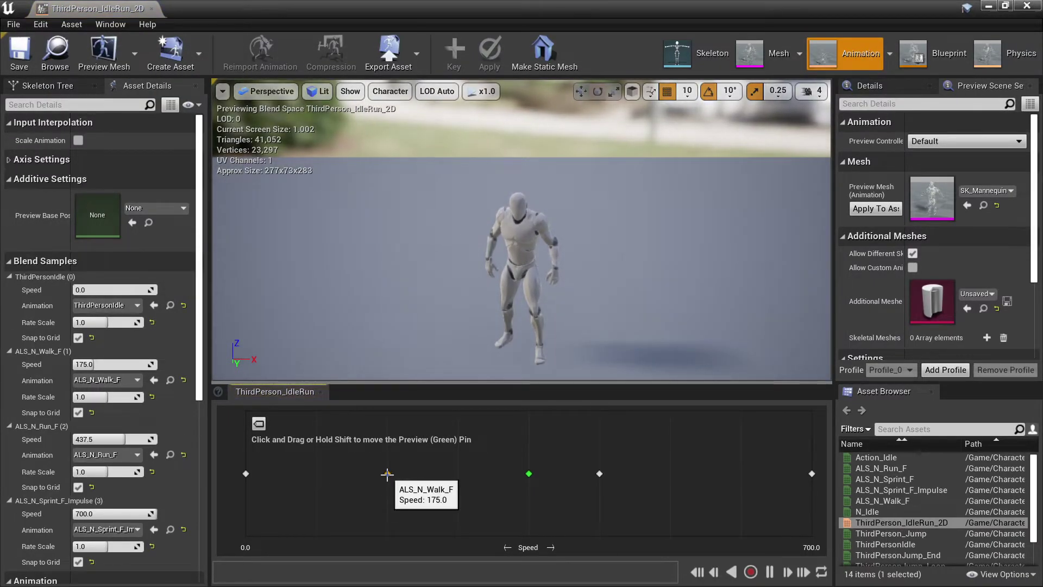
click(152, 8)
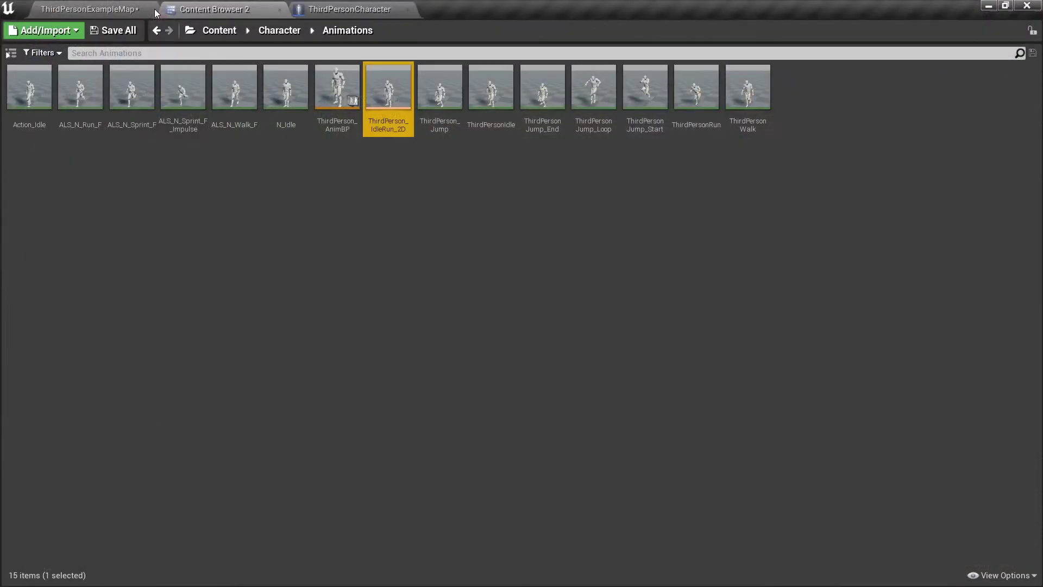
click(335, 8)
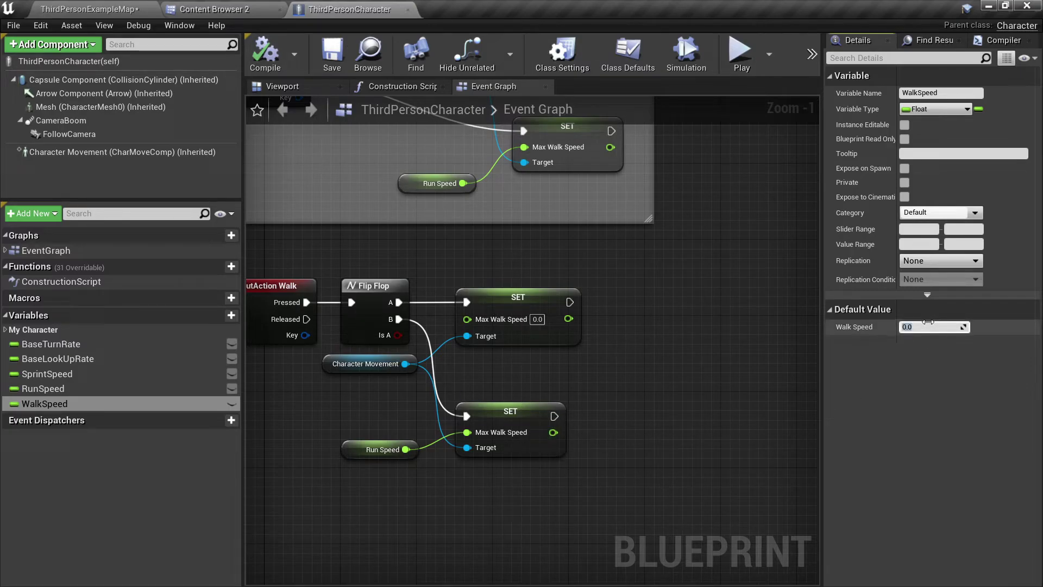
Step: Compile and save with WalkSpeed defaulting to 175, then place a WalkSpeed getter above the Flip Flop
click(262, 70)
click(331, 60)
drag(88, 407, 466, 320)
drag(412, 344, 408, 292)
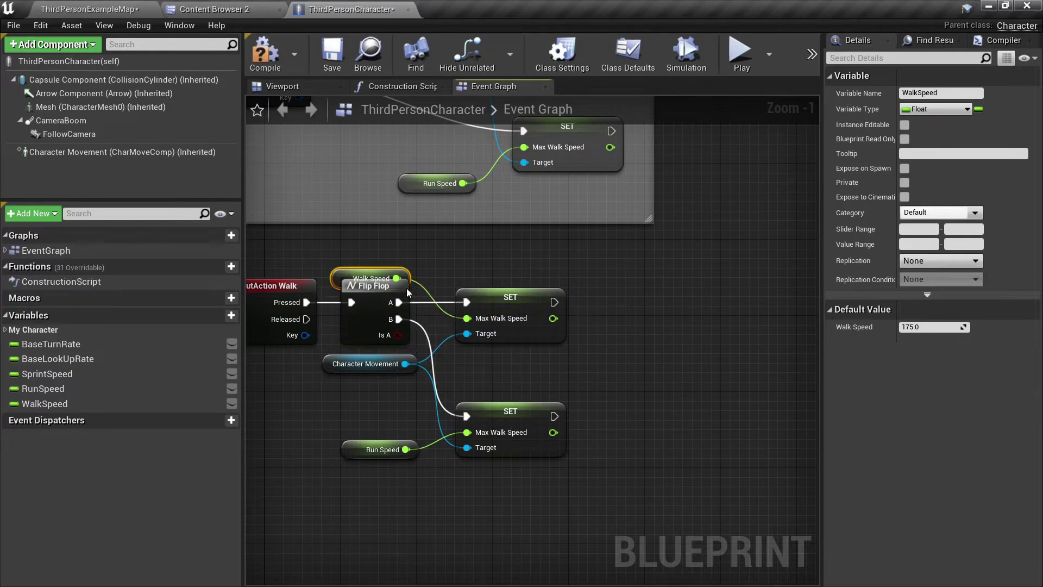
Step: Center the Walk logic in view, then recompile and save the Blueprint
click(547, 377)
right_drag(547, 377, 661, 357)
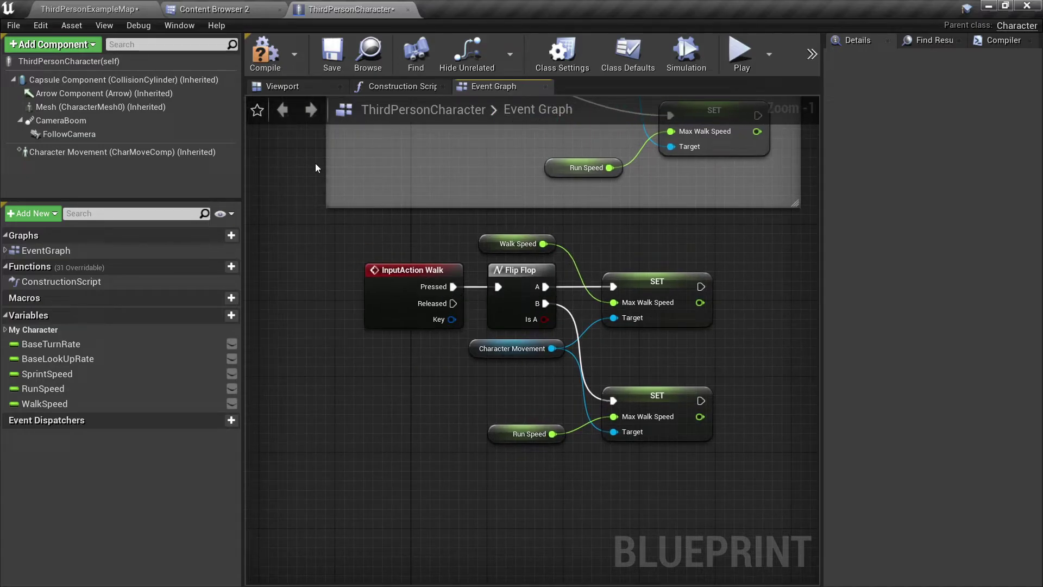
click(264, 54)
click(332, 54)
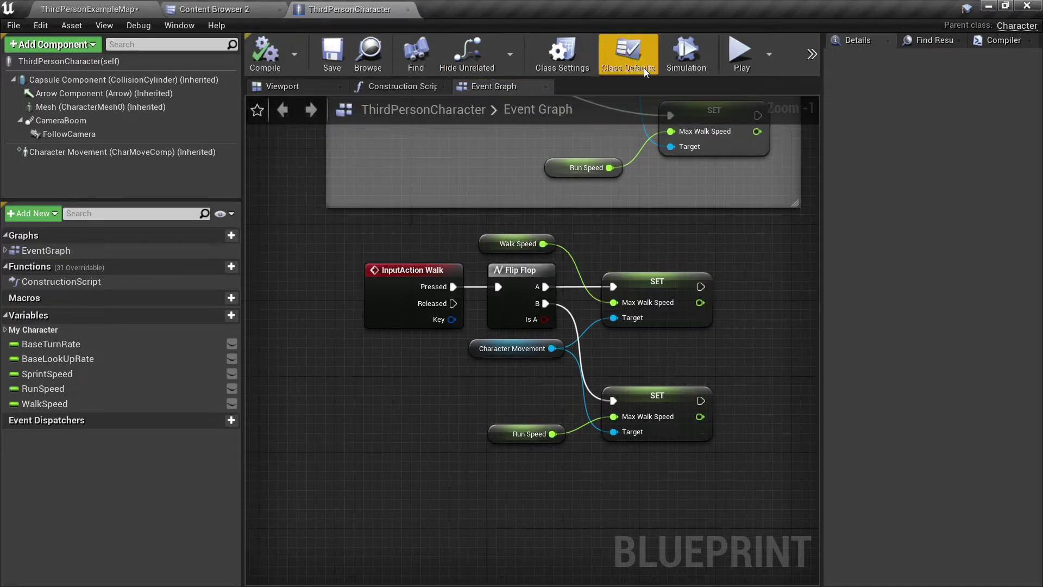
click(751, 70)
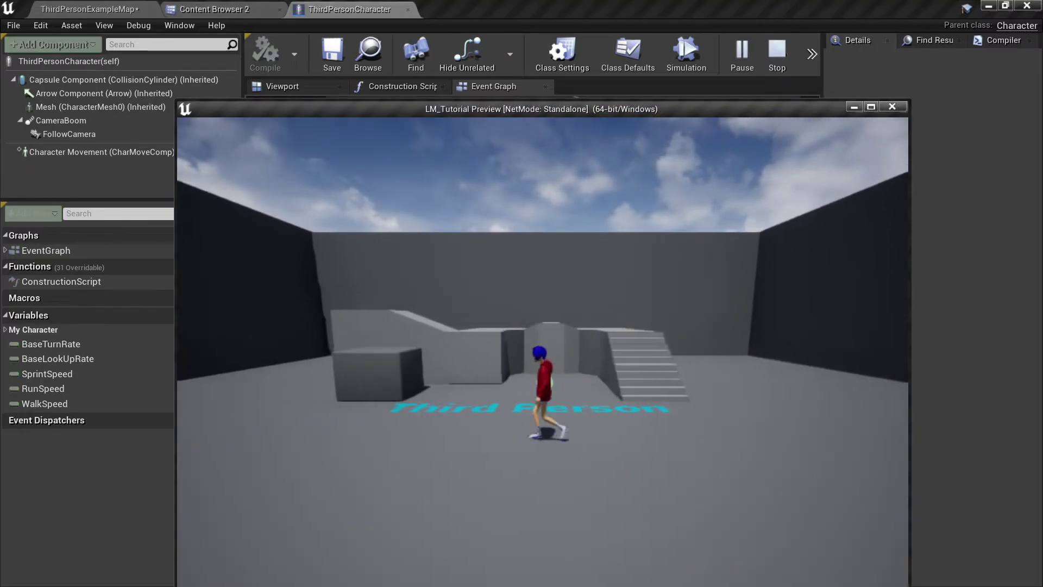
key(a)
key(d)
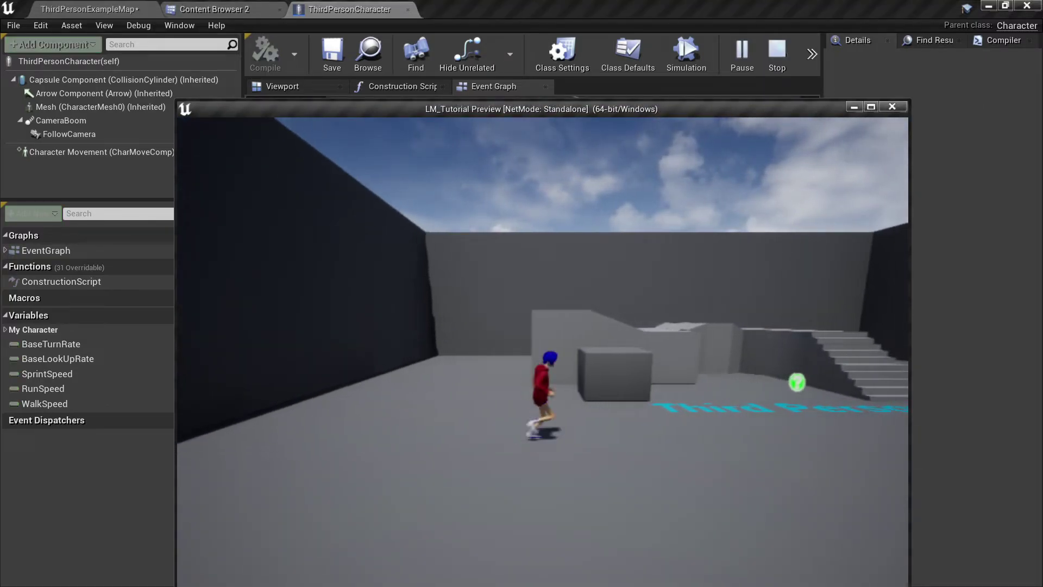
key(d)
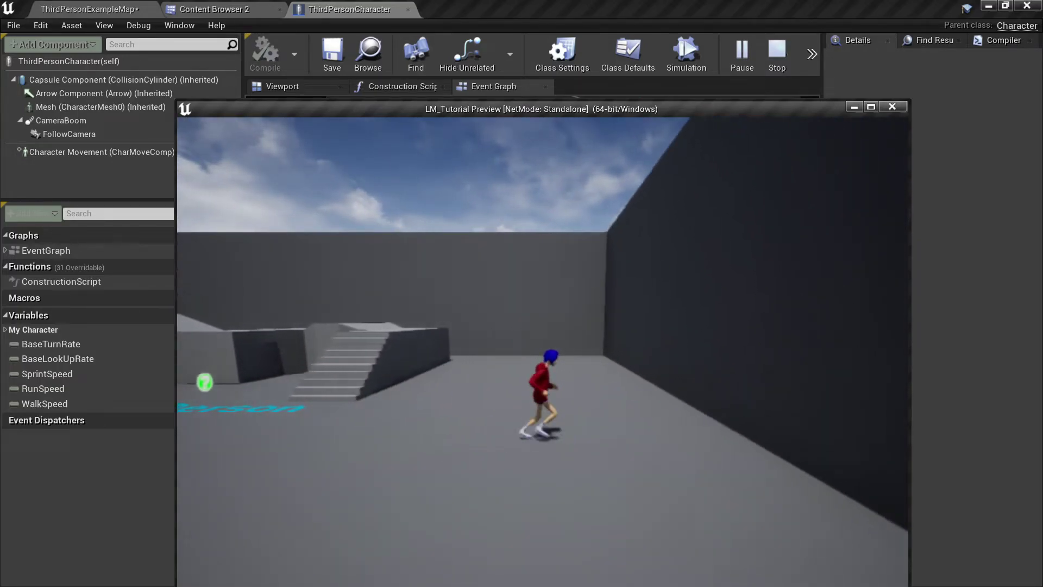
key(a)
key(a)
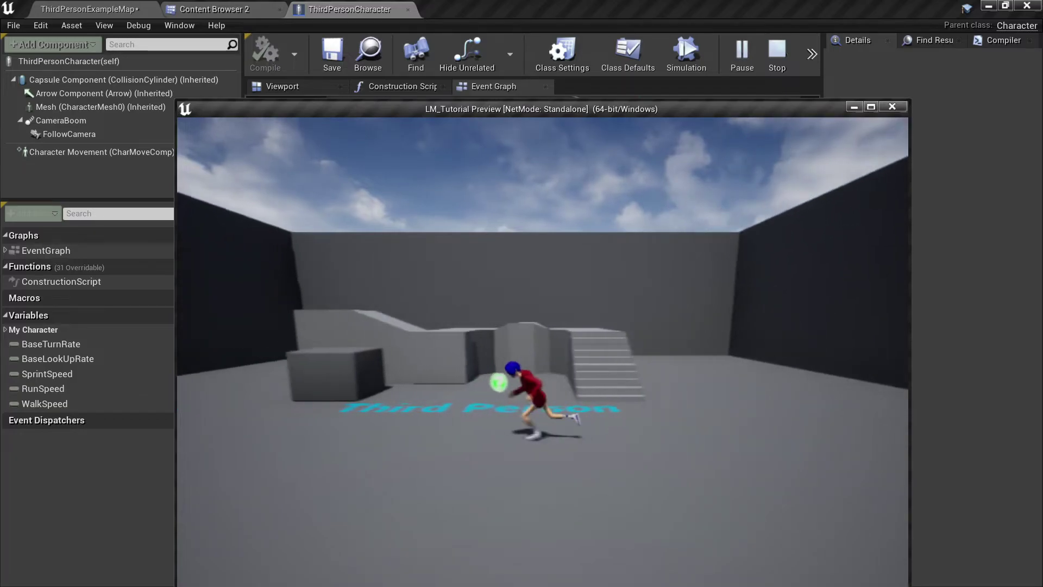
key(a)
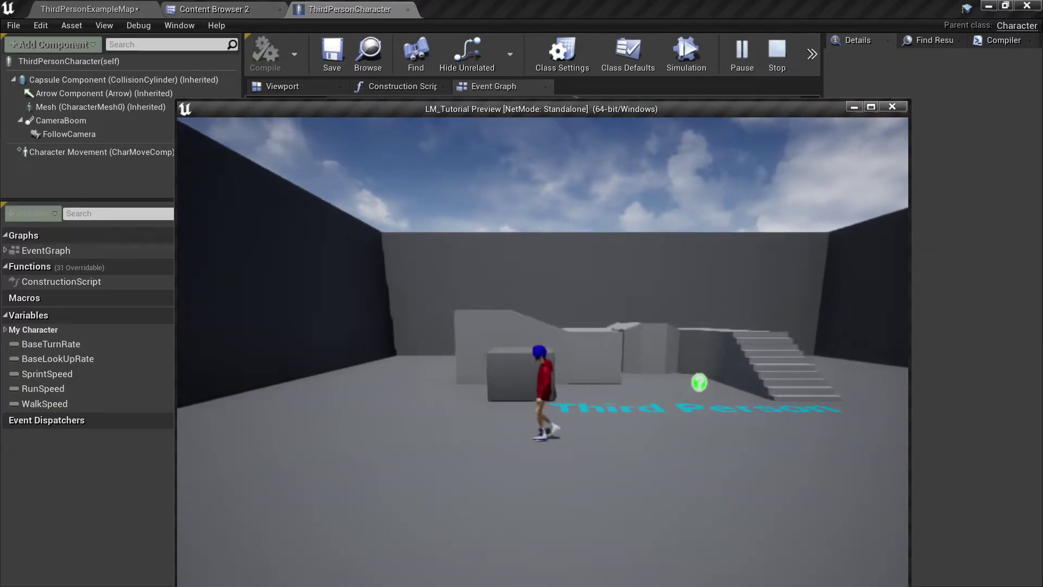
key(d)
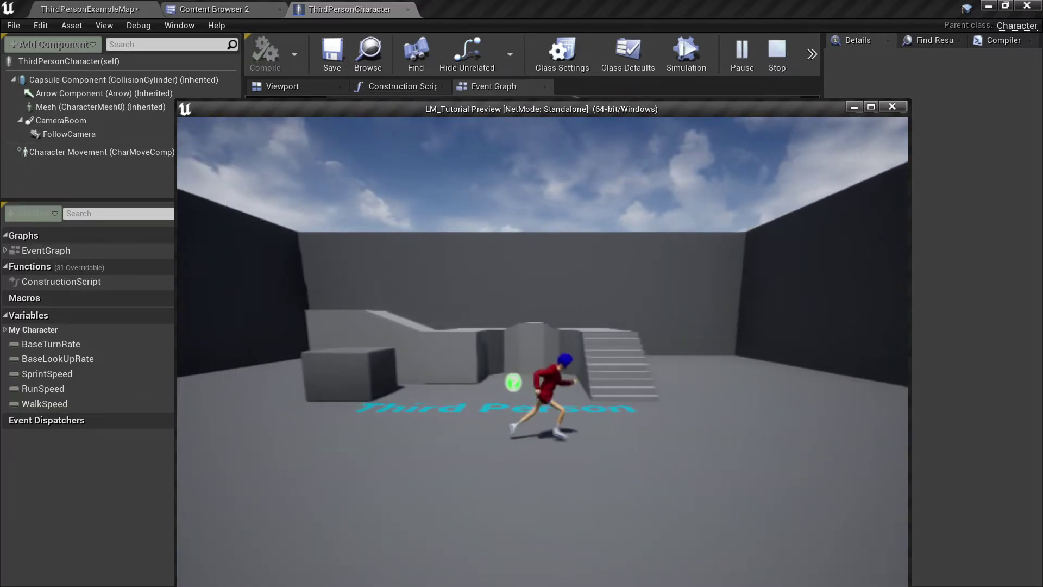
key(d)
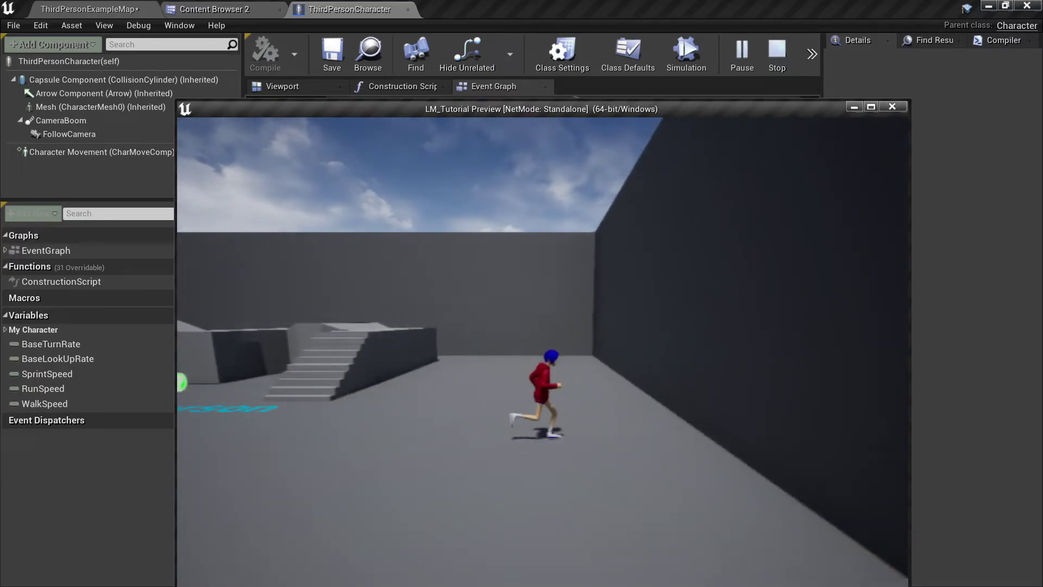
key(Escape)
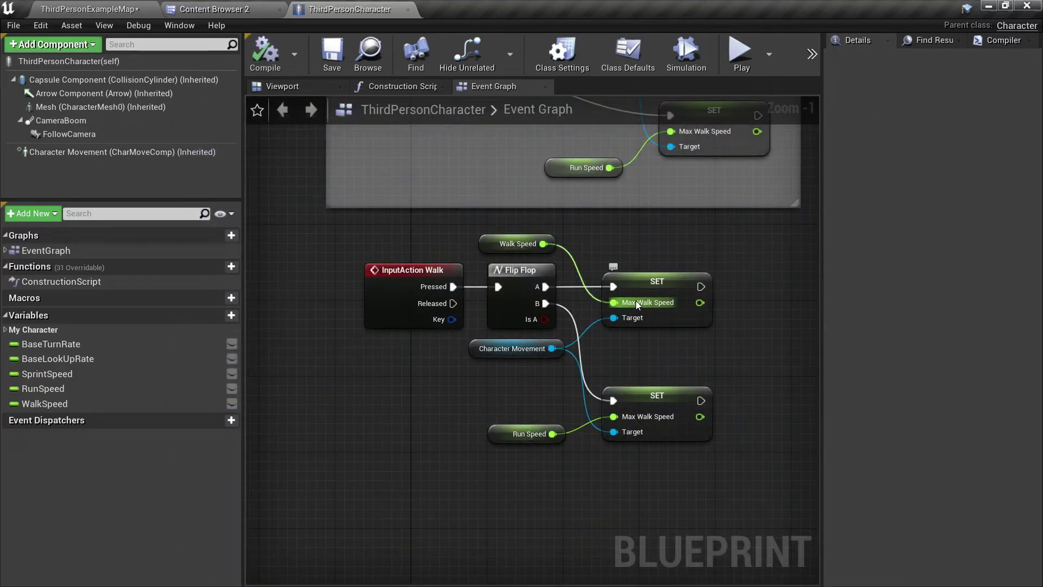
right_drag(623, 344, 503, 354)
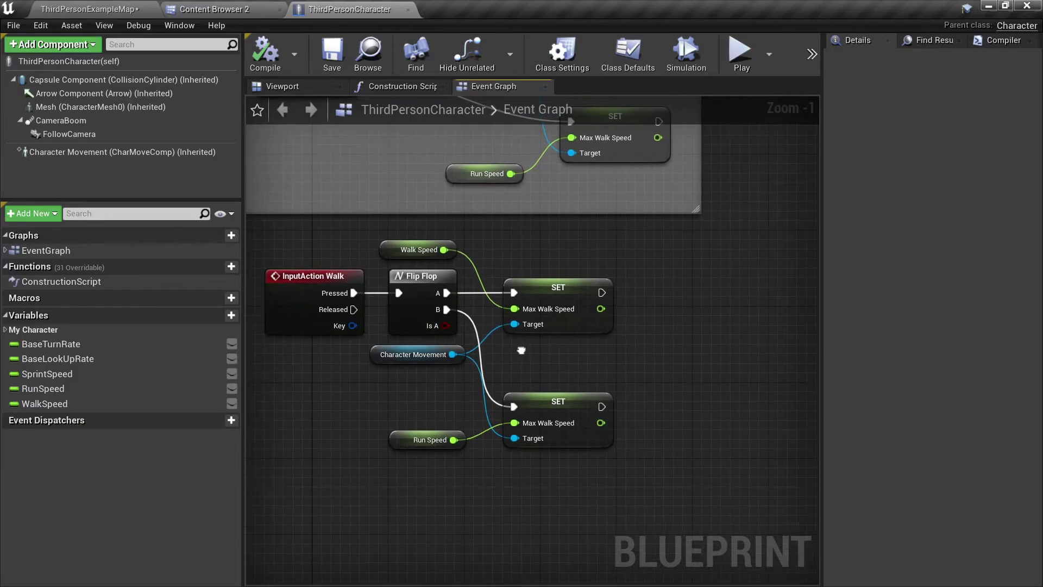
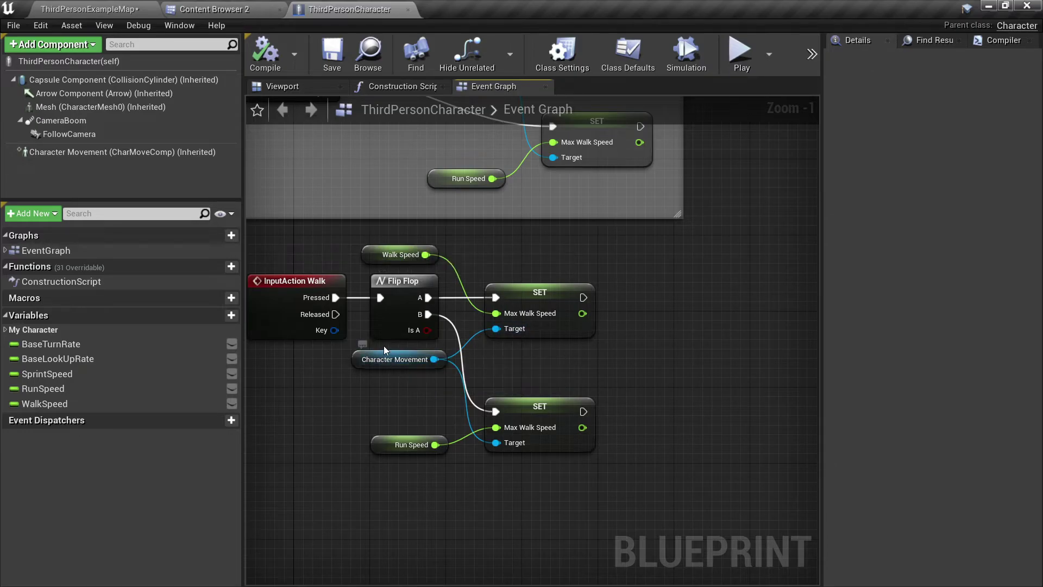
Step: Delete the Flip Flop node from the walk input logic
click(391, 359)
ctrl+click(570, 418)
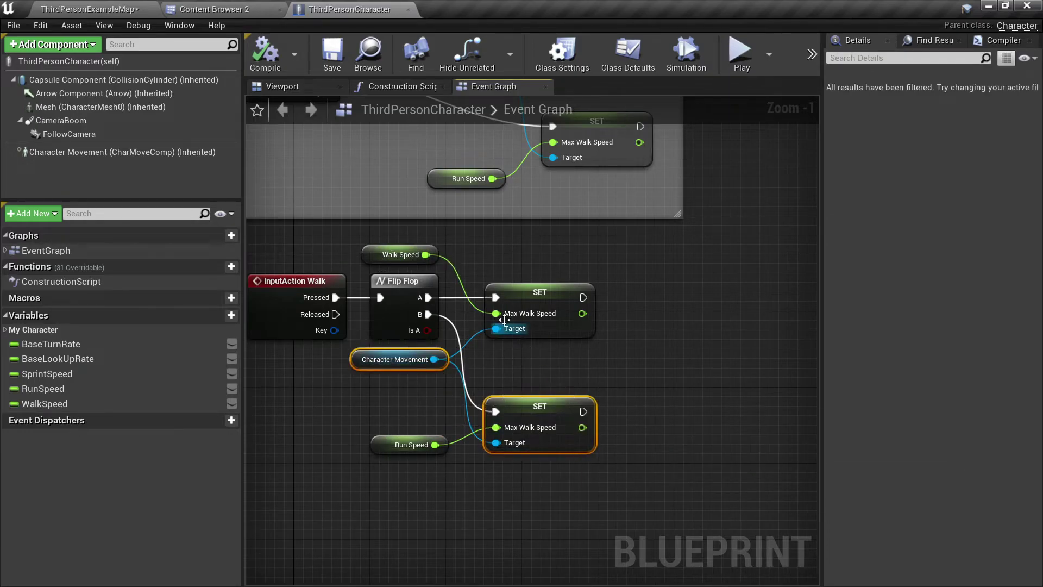
click(400, 311)
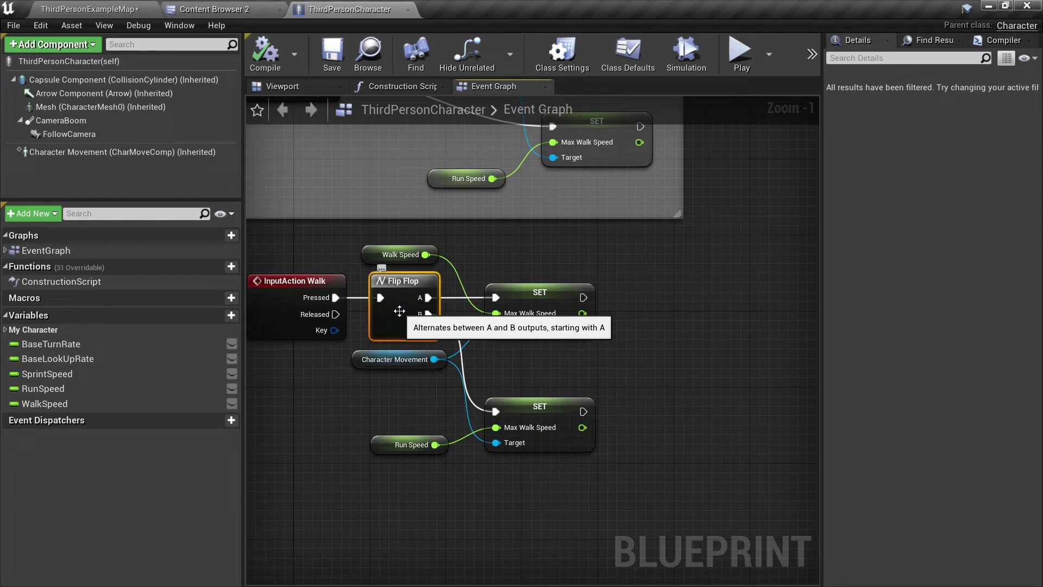
key(Delete)
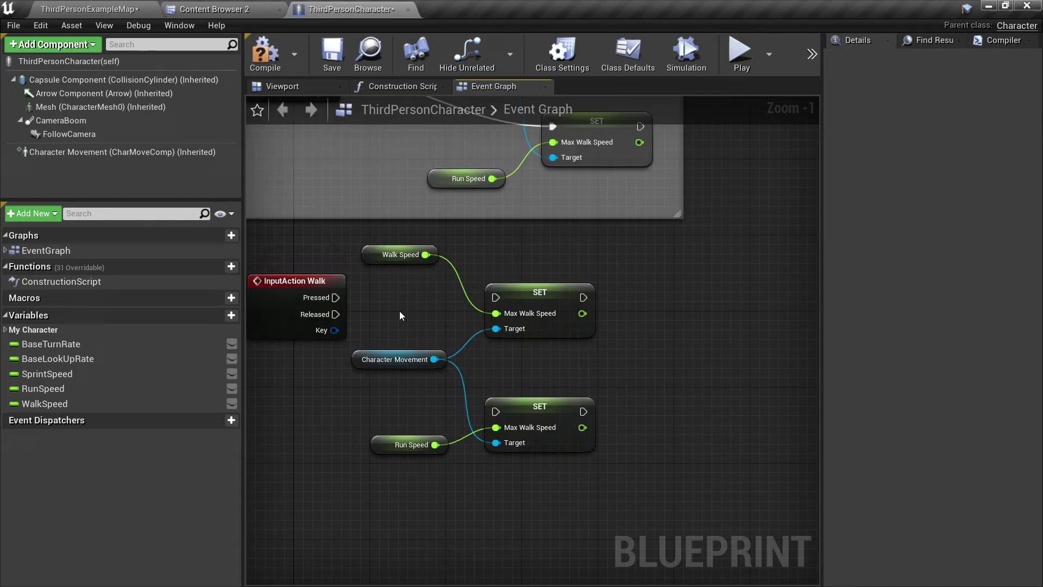
Step: Move the Walk Speed, Run Speed, Character Movement and SET nodes further right
drag(383, 240, 567, 474)
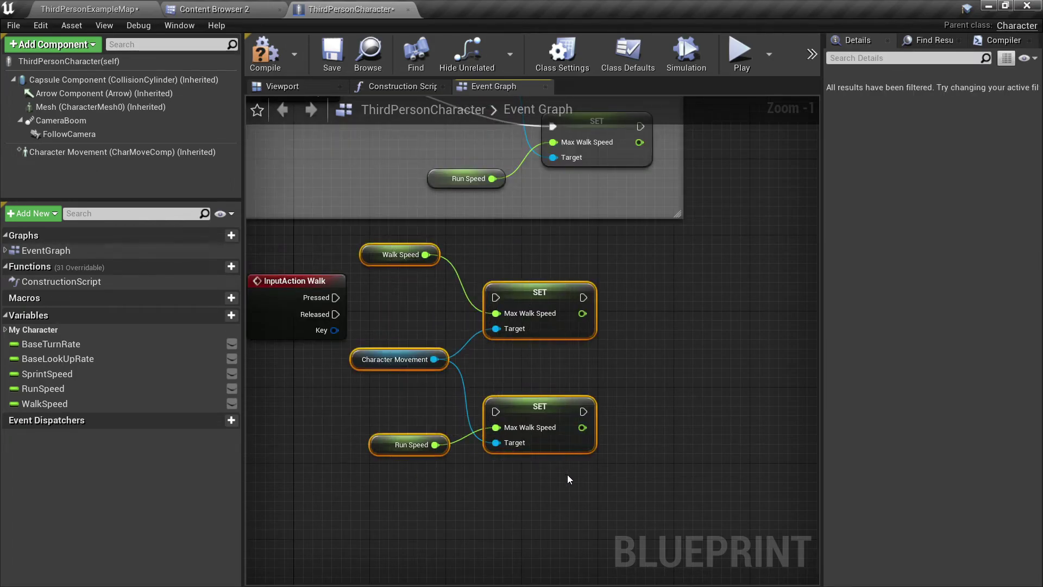
drag(539, 427, 777, 427)
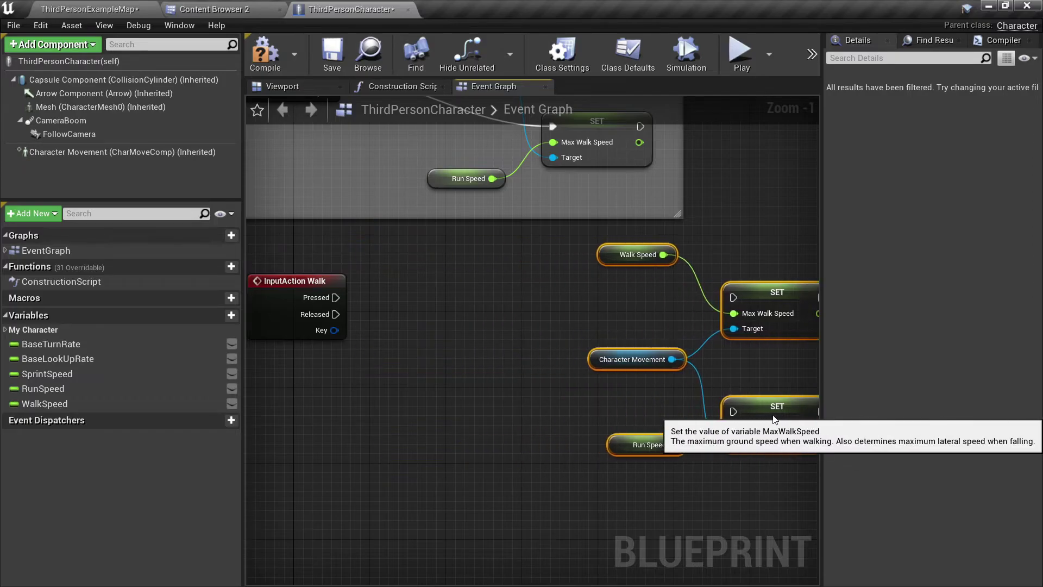
click(425, 332)
Step: Place a Branch node beside InputAction Walk
key(b)
click(376, 289)
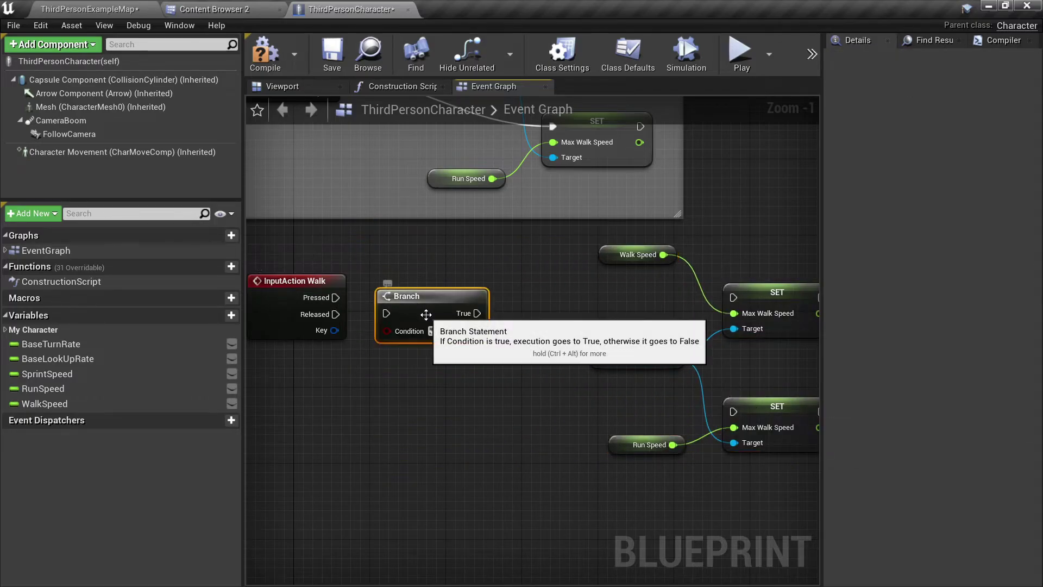
drag(428, 305, 455, 296)
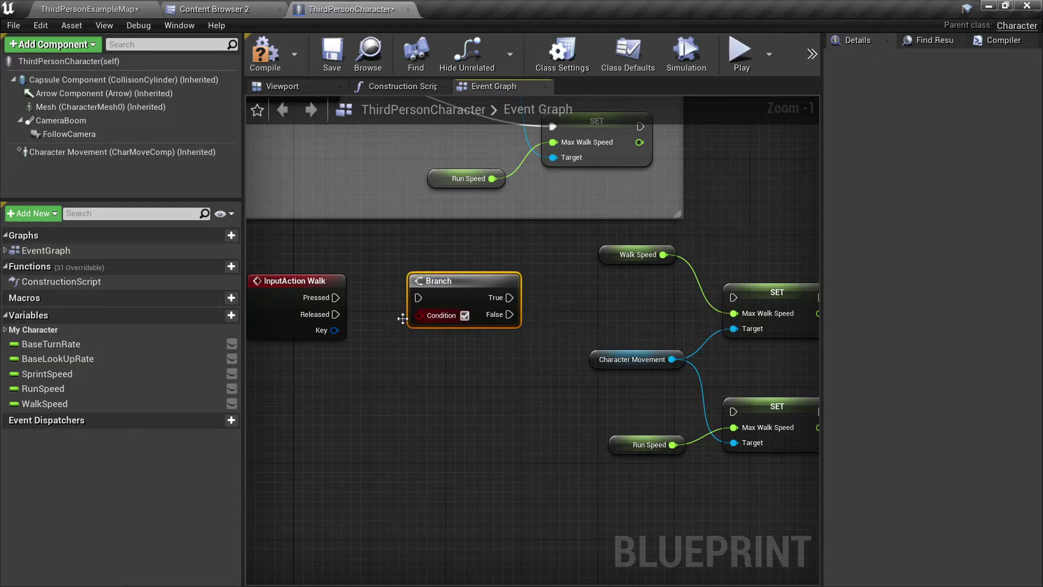
Step: Duplicate Character Movement and attach a Get Max Walk Speed node to the copy
click(603, 359)
key(ctrl+w)
mouse_move(636, 379)
mouse_down()
mouse_move(293, 388)
mouse_move(363, 406)
mouse_up()
text(g)
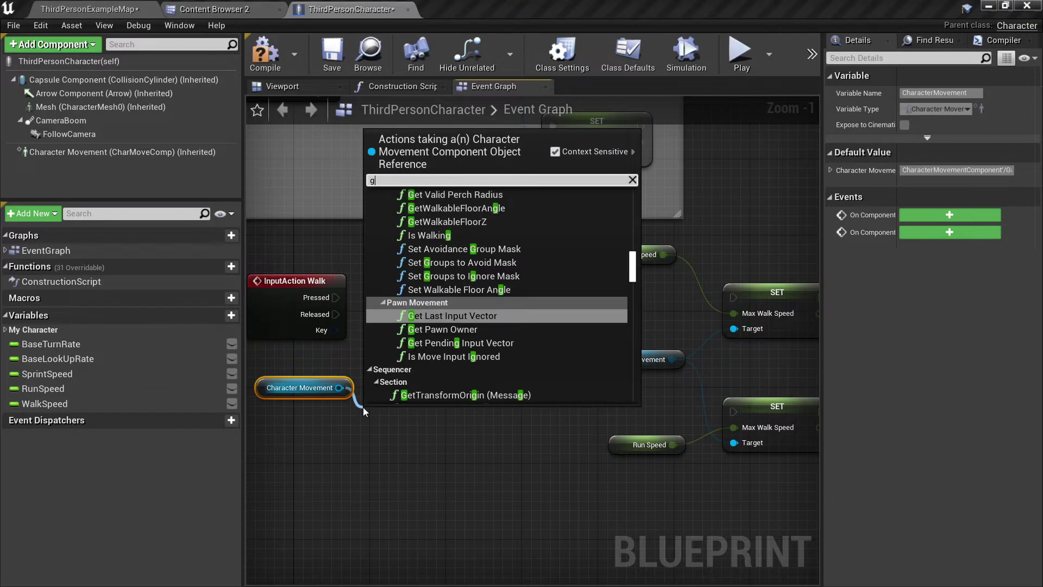
text(et maxwalk)
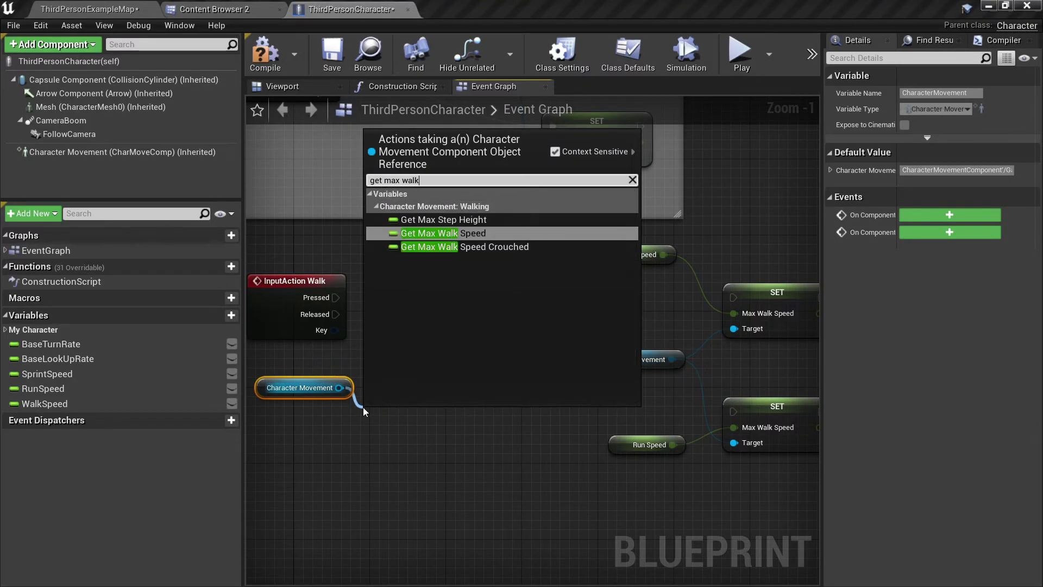
key(Return)
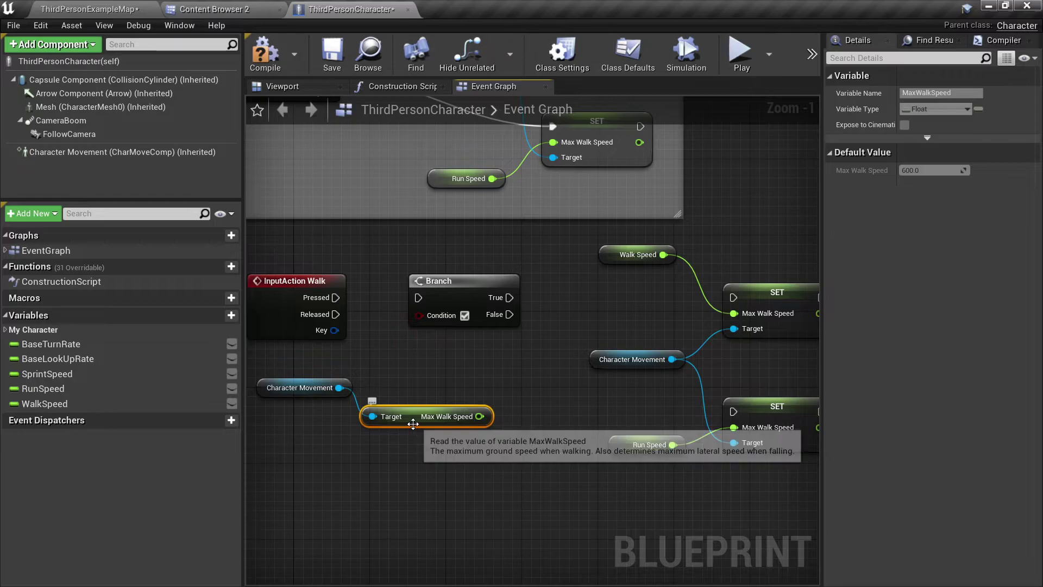
drag(407, 420, 302, 371)
right_drag(422, 383, 502, 404)
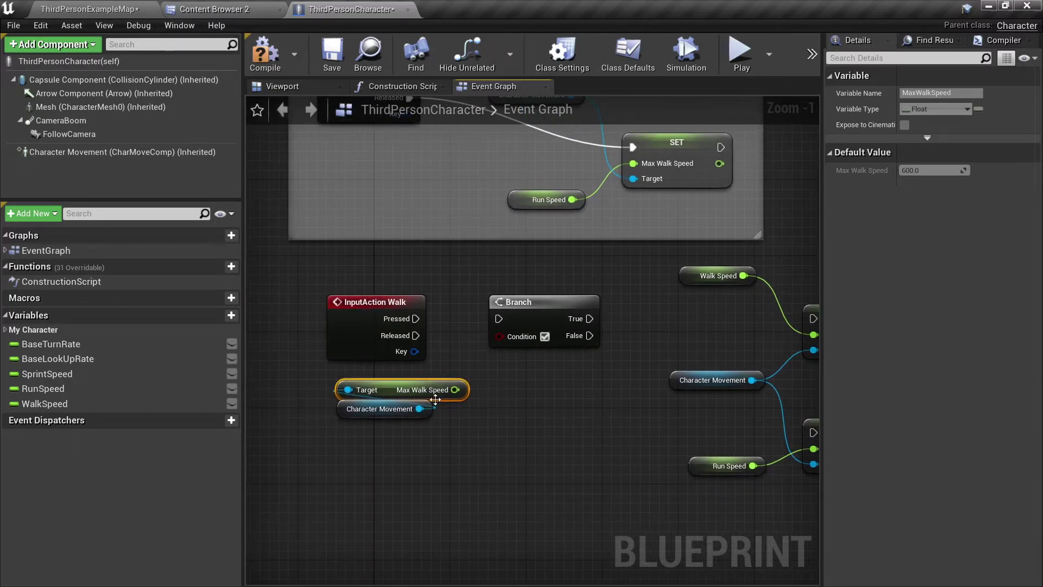
ctrl+click(375, 408)
drag(383, 397, 378, 415)
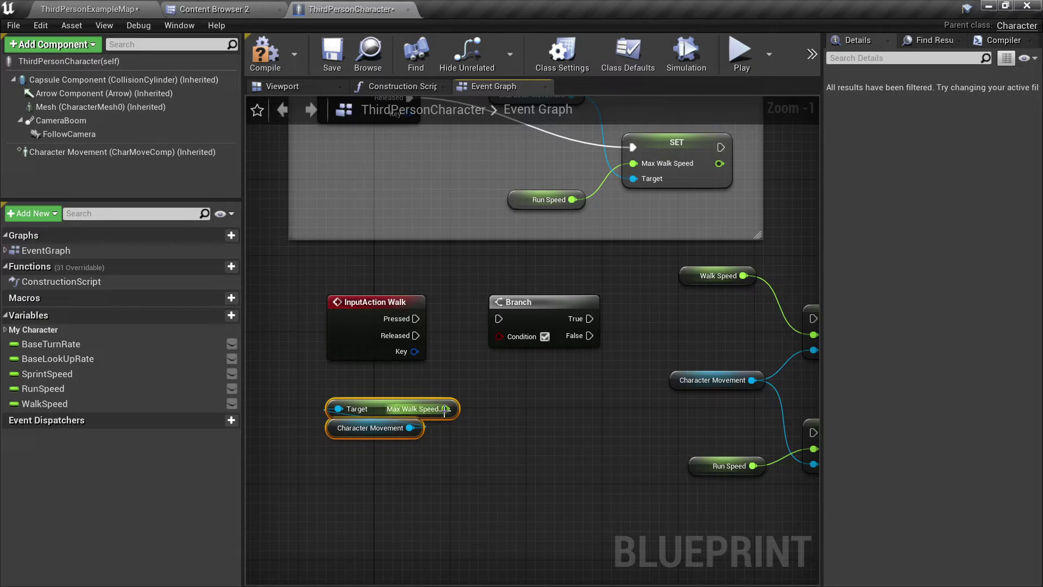
drag(445, 408, 474, 393)
Step: Add a float < float node comparing Max Walk Speed with the RunSpeed variable
text(>)
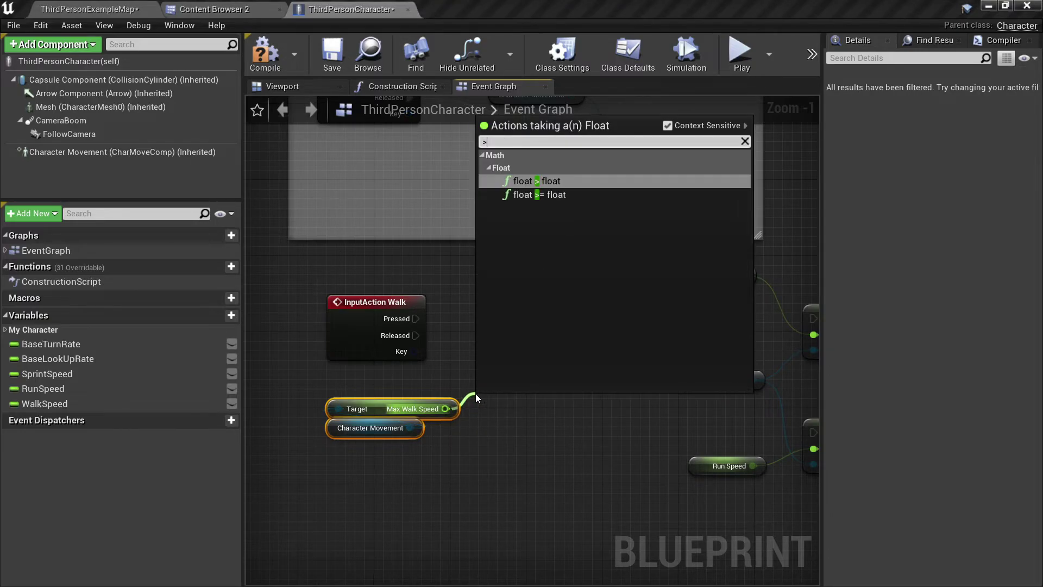
key(BackSpace)
text(<)
click(535, 182)
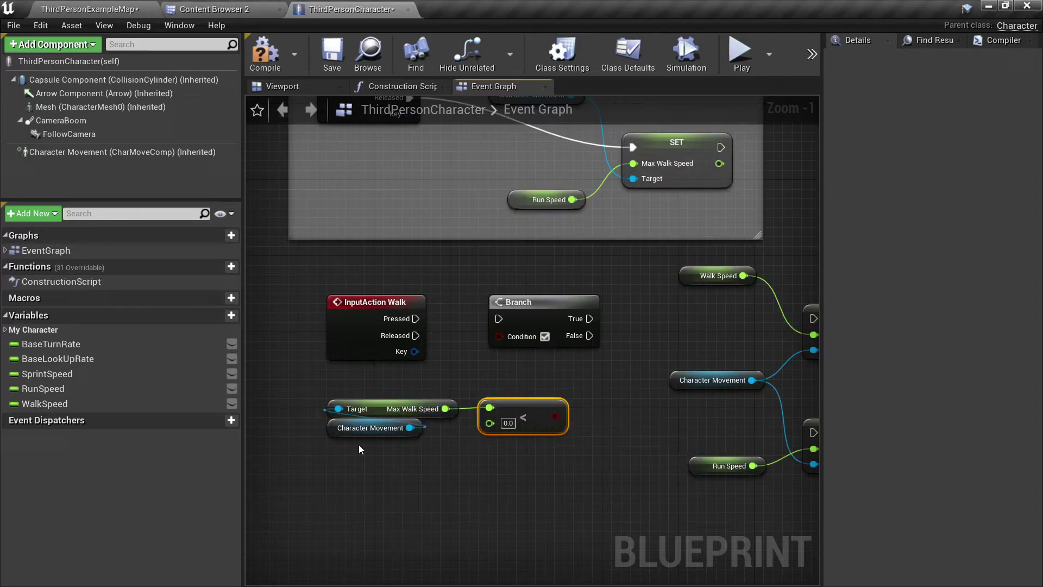
drag(75, 390, 341, 400)
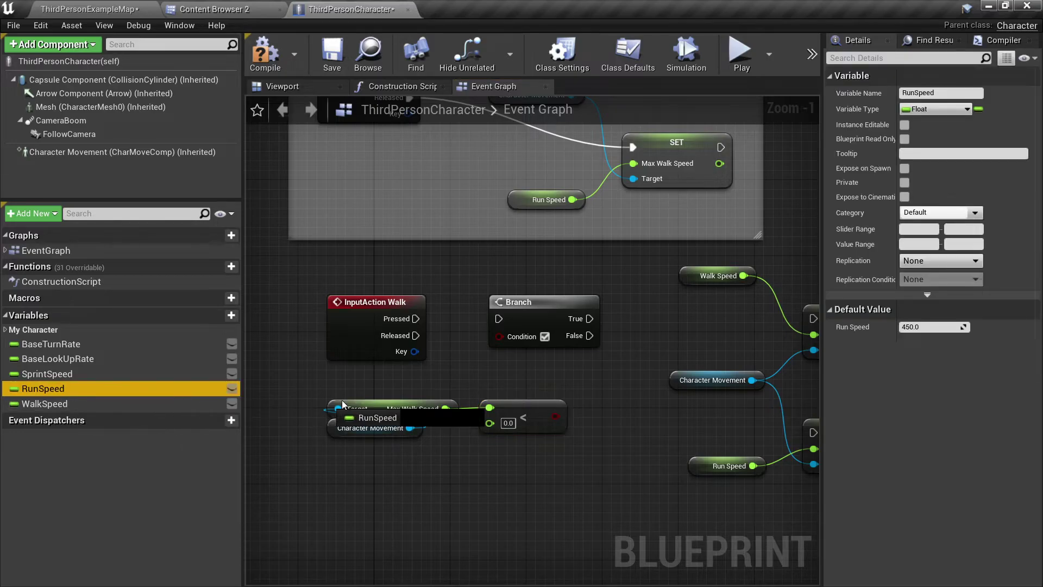
drag(504, 424, 504, 424)
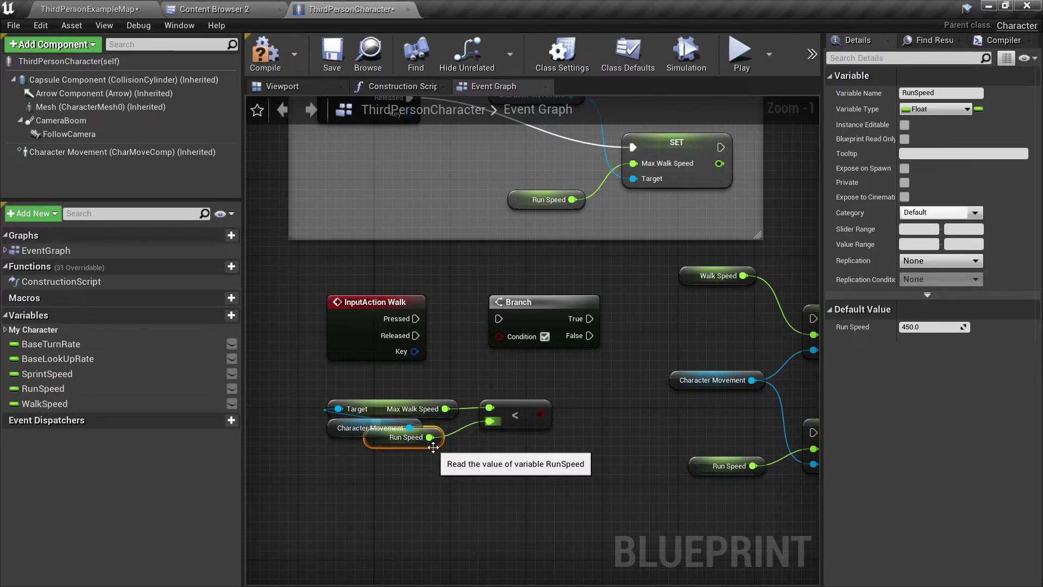
drag(461, 451, 459, 460)
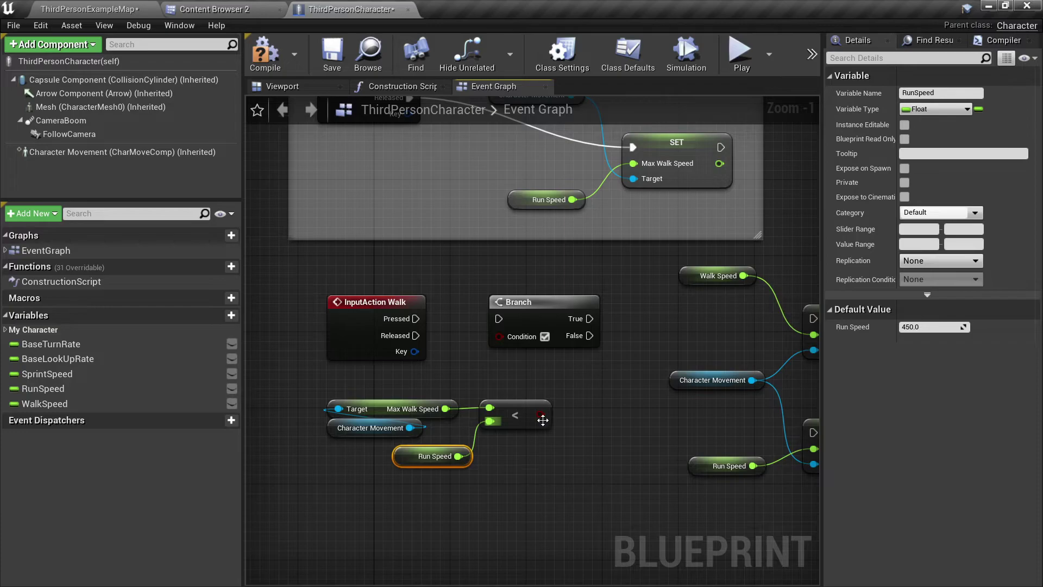
Step: Wire the comparison to Branch Condition, Walk Pressed to Branch, True/False to the speed setters, then compile
drag(539, 414, 533, 407)
drag(501, 342, 499, 336)
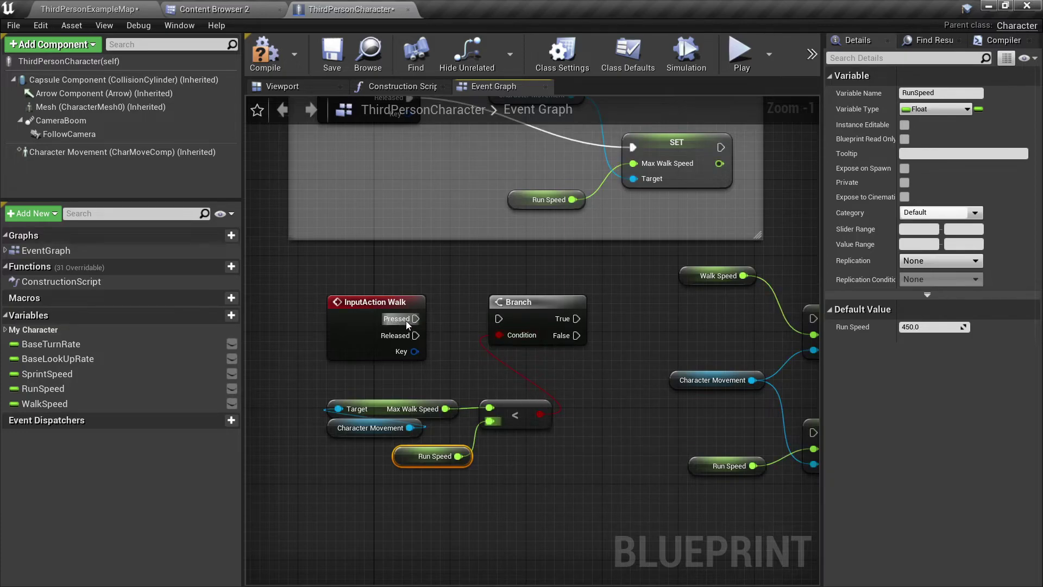
drag(415, 319, 498, 319)
right_drag(605, 331, 430, 340)
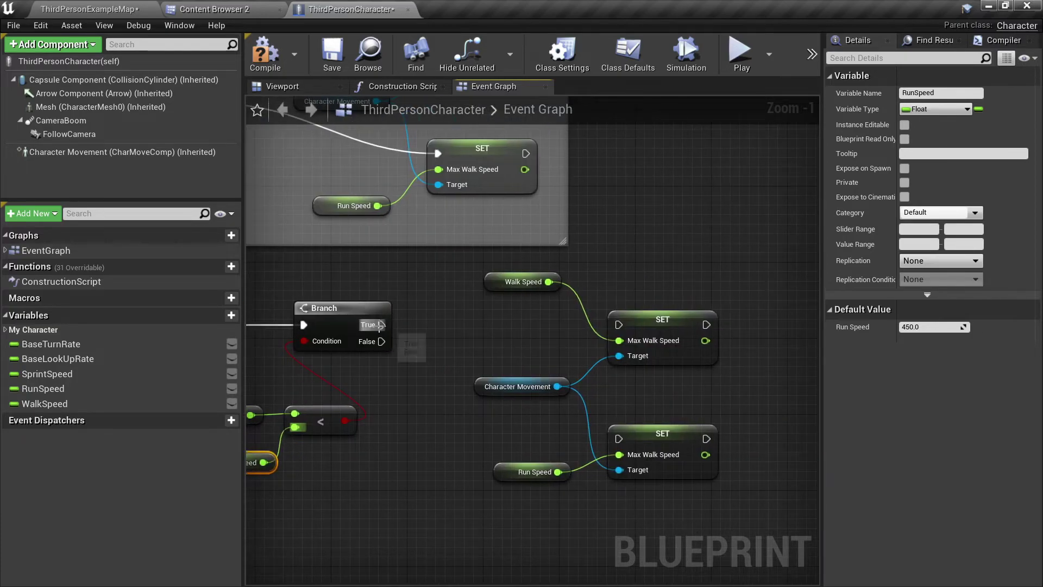
drag(380, 325, 618, 325)
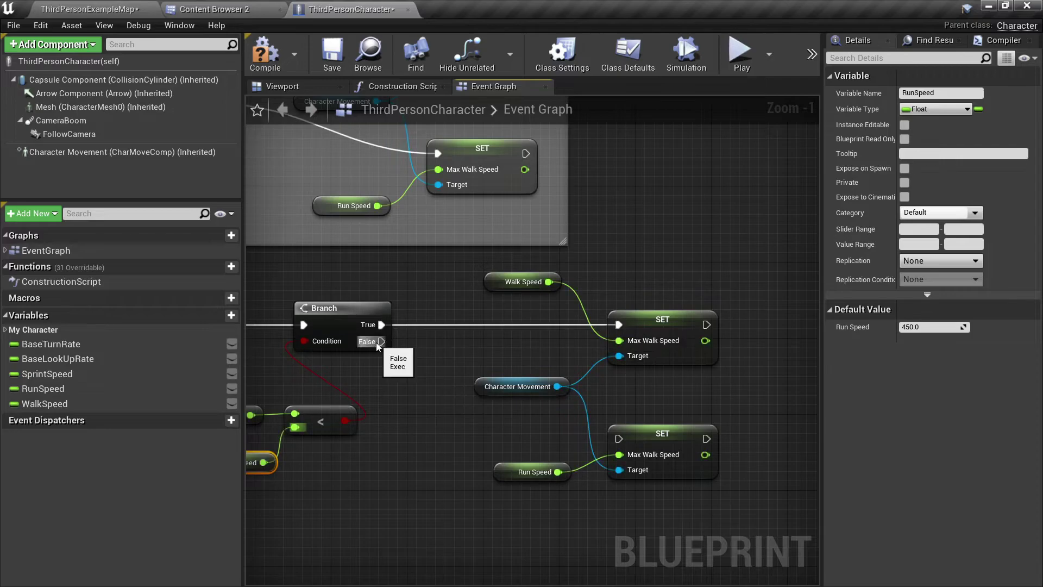
drag(381, 341, 619, 438)
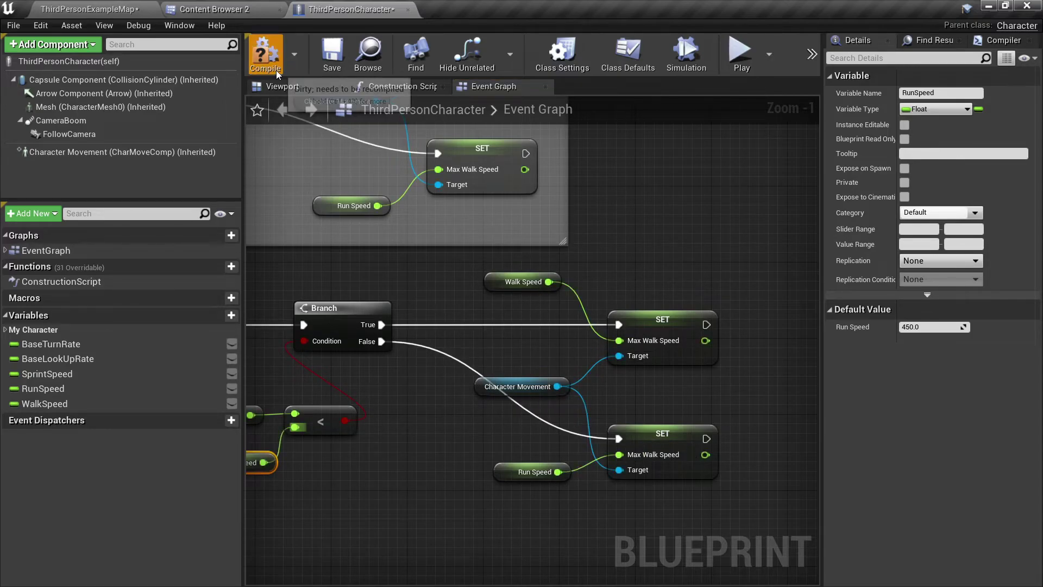
click(266, 60)
Step: Compile and save the blueprint, then play-test by moving the character with A, W and D
click(331, 60)
click(738, 55)
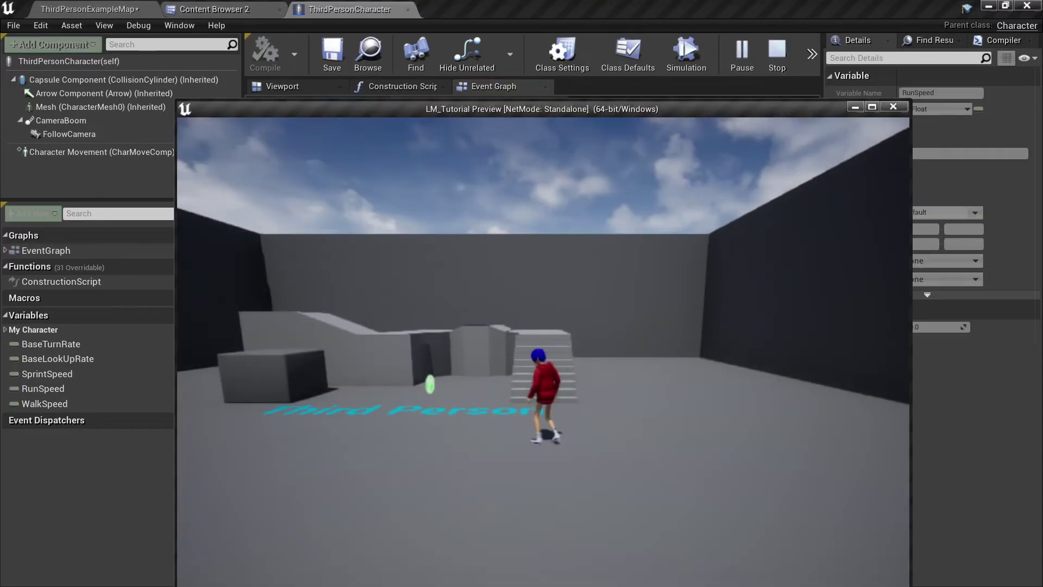
key(a)
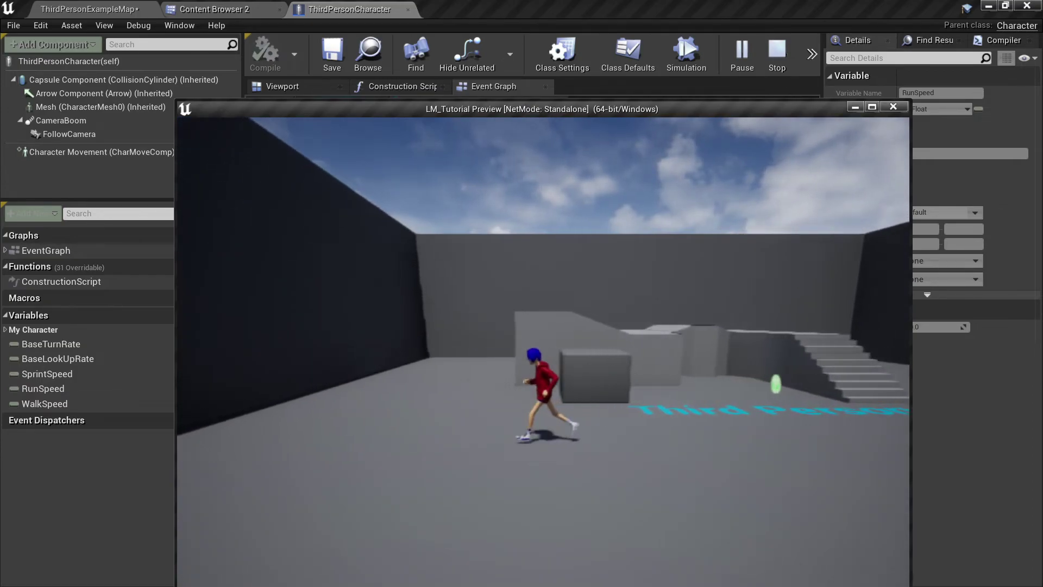
key(w)
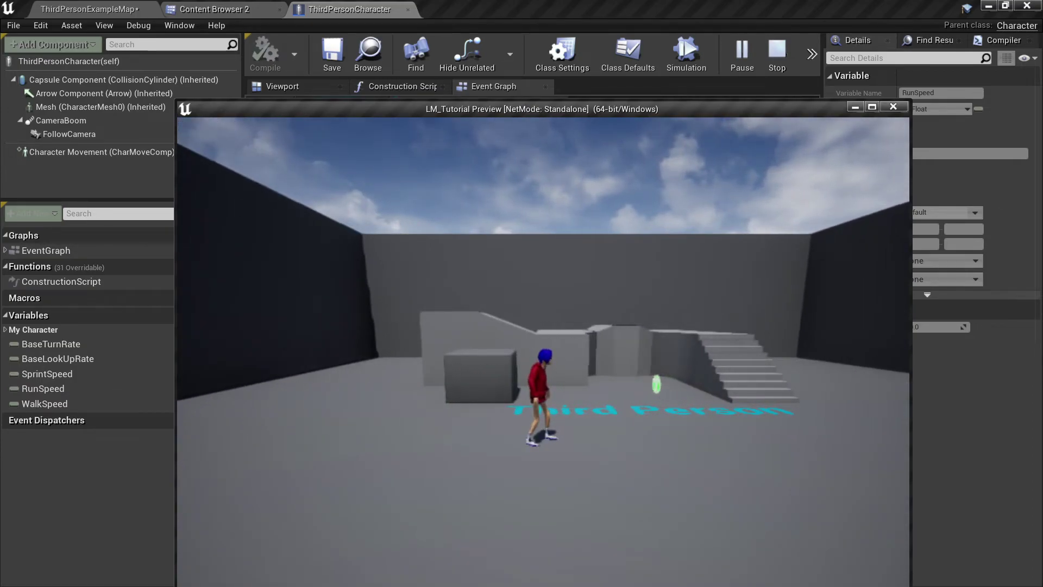
key(d)
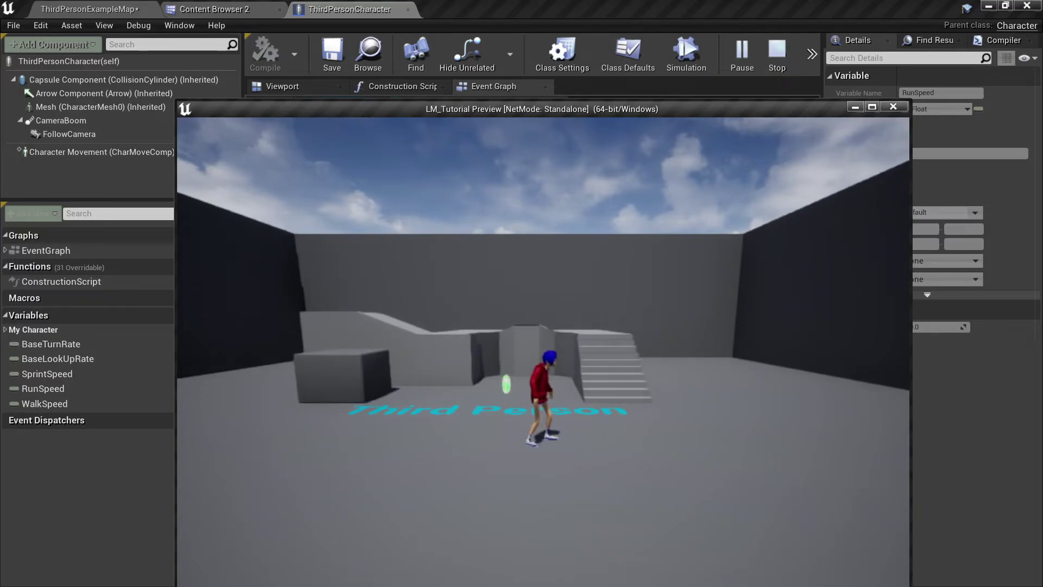
Step: Stop the play test and delete the less-than comparison node
key(Escape)
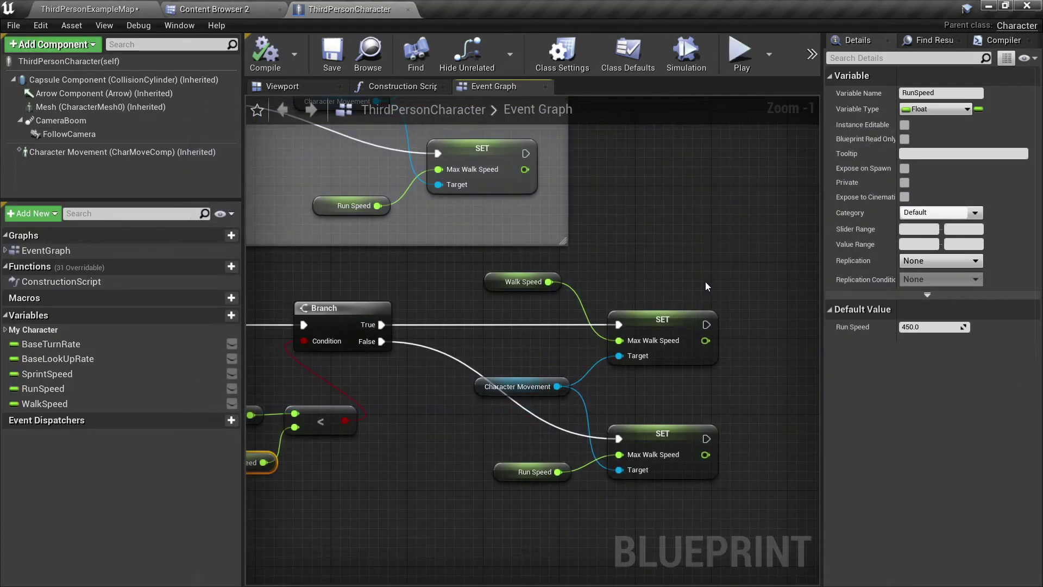
right_drag(529, 324, 646, 336)
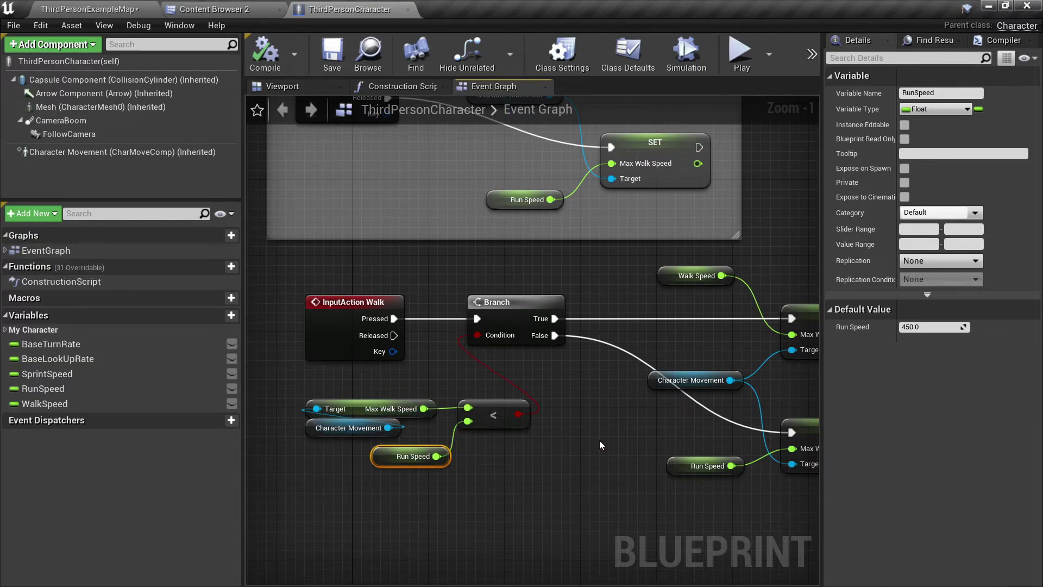
right_drag(598, 440, 548, 441)
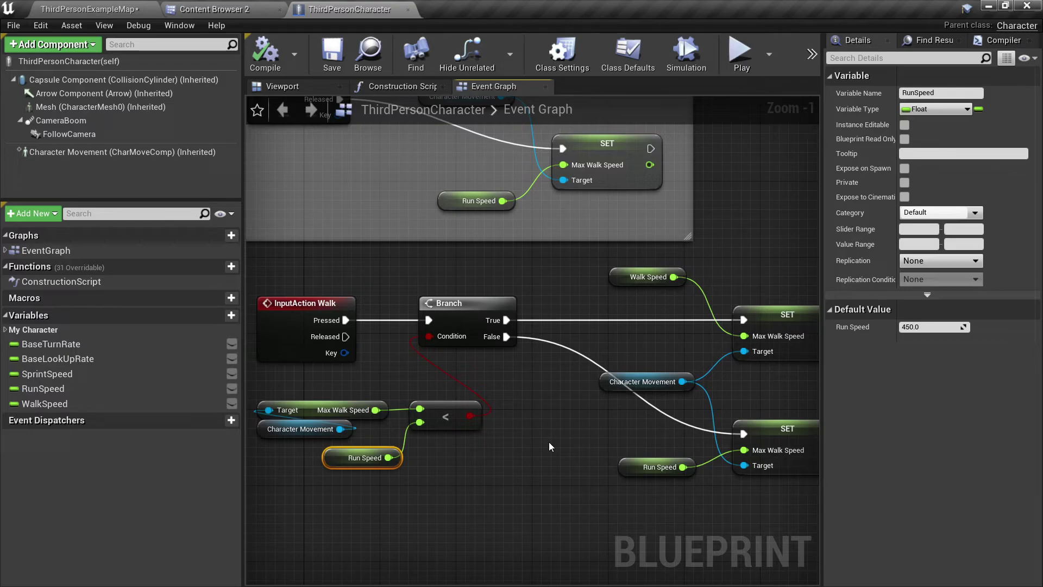
click(454, 420)
key(Delete)
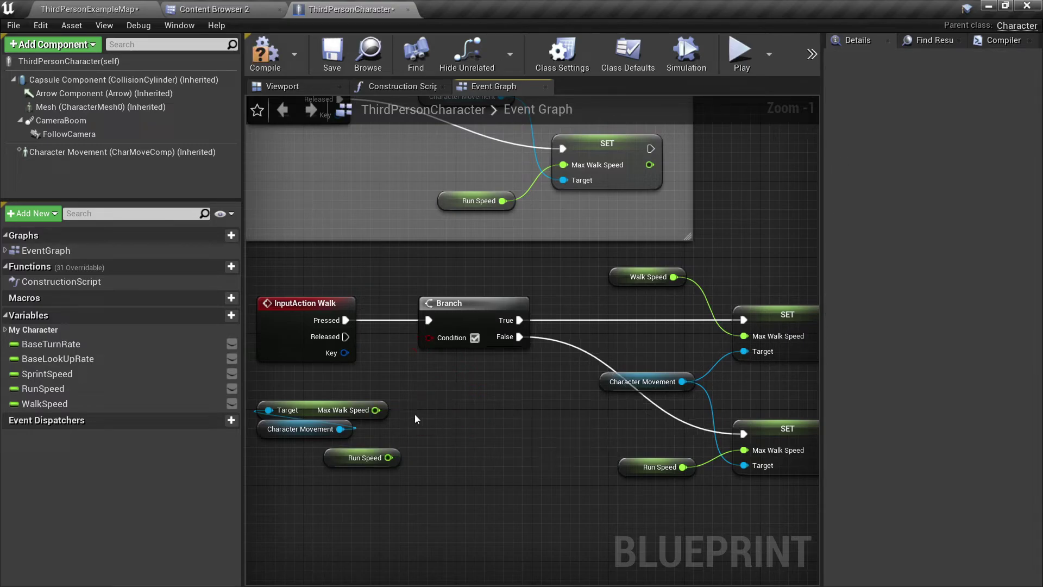
Step: Add a >= node from Max Walk Speed, wire Run Speed and Branch Condition, then compile and save
drag(376, 409, 402, 412)
text(>=)
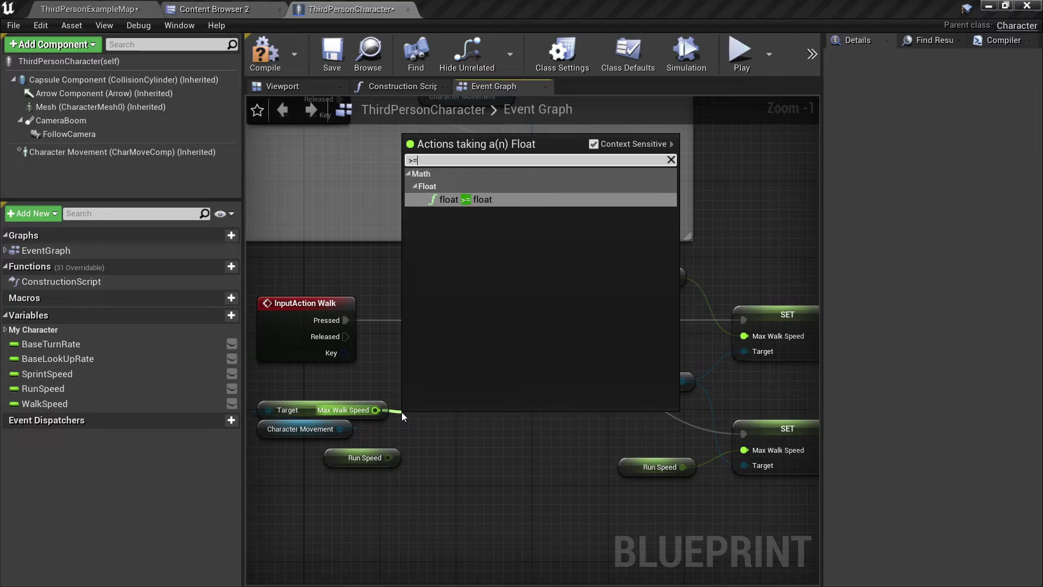
key(Return)
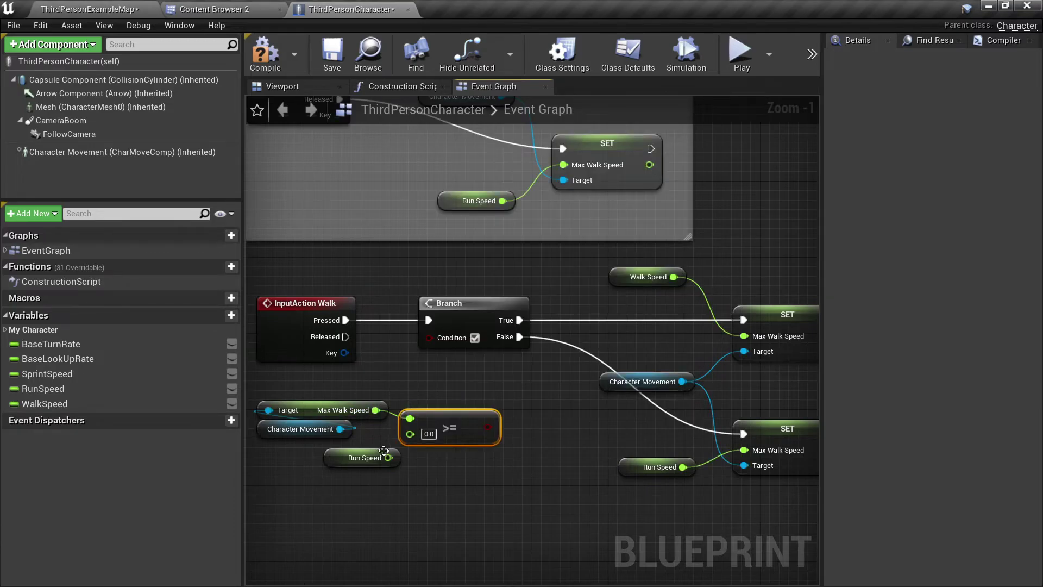
drag(388, 457, 410, 433)
drag(487, 428, 429, 337)
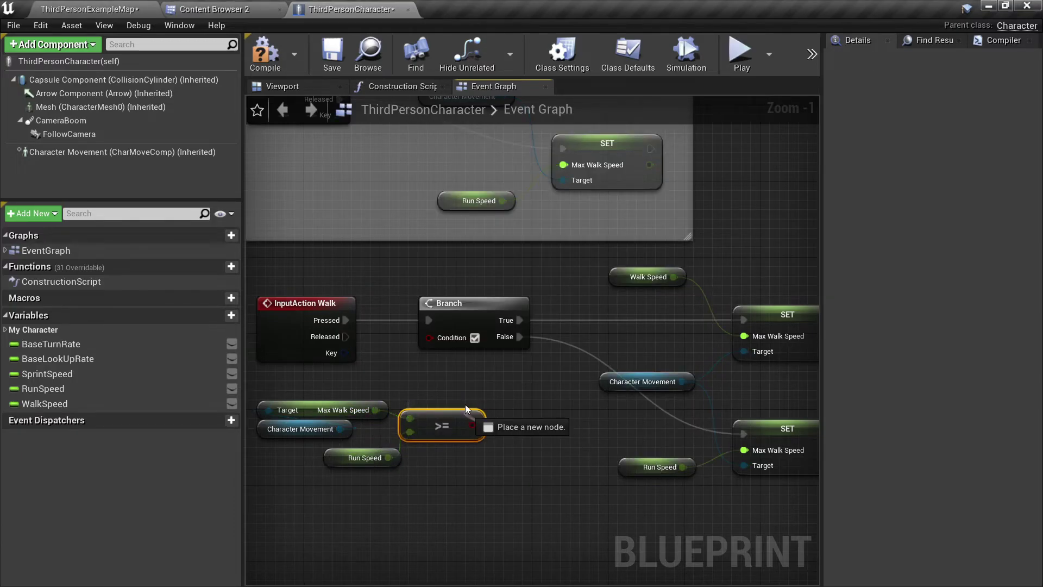
click(269, 55)
click(329, 61)
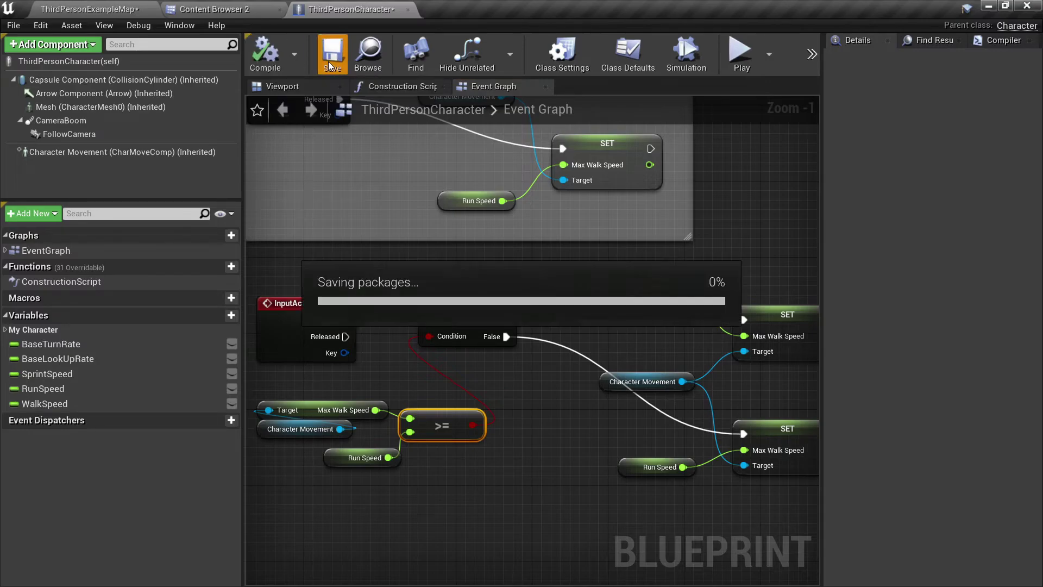
Step: Play-test the level, toggling the character between walking and running while moving left and right, then stop
click(728, 62)
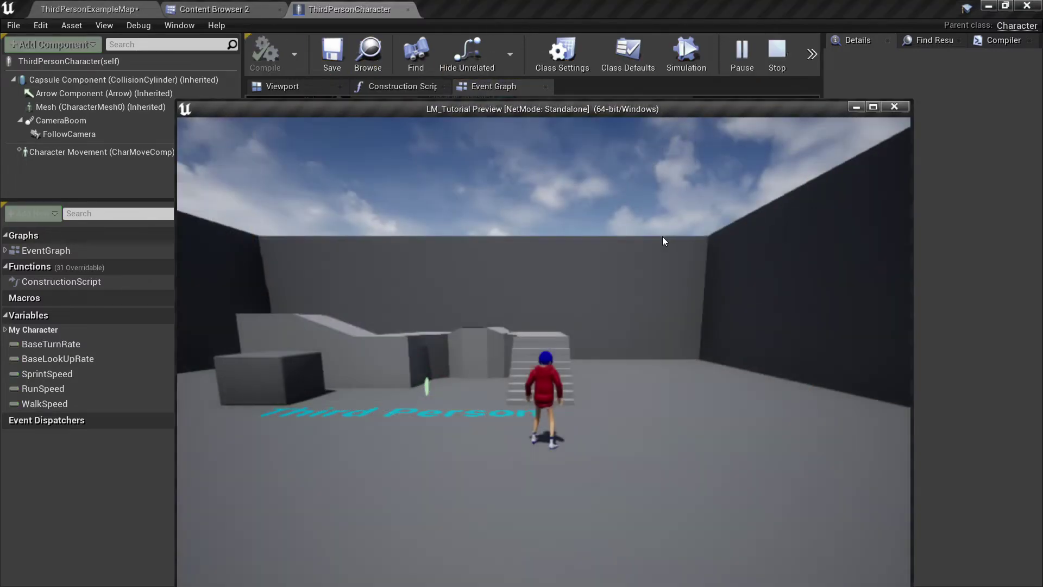
key(w)
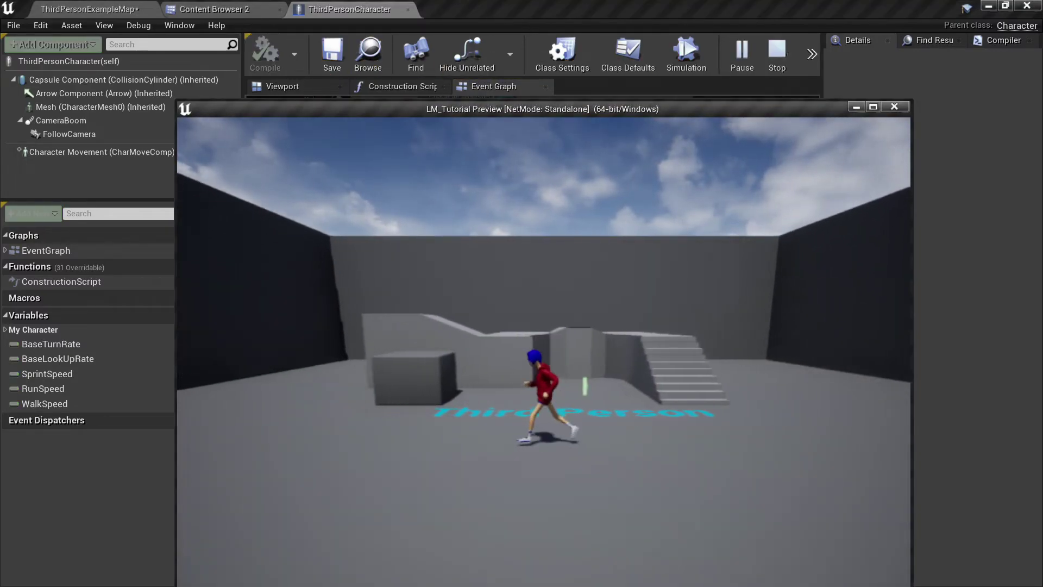
key(d)
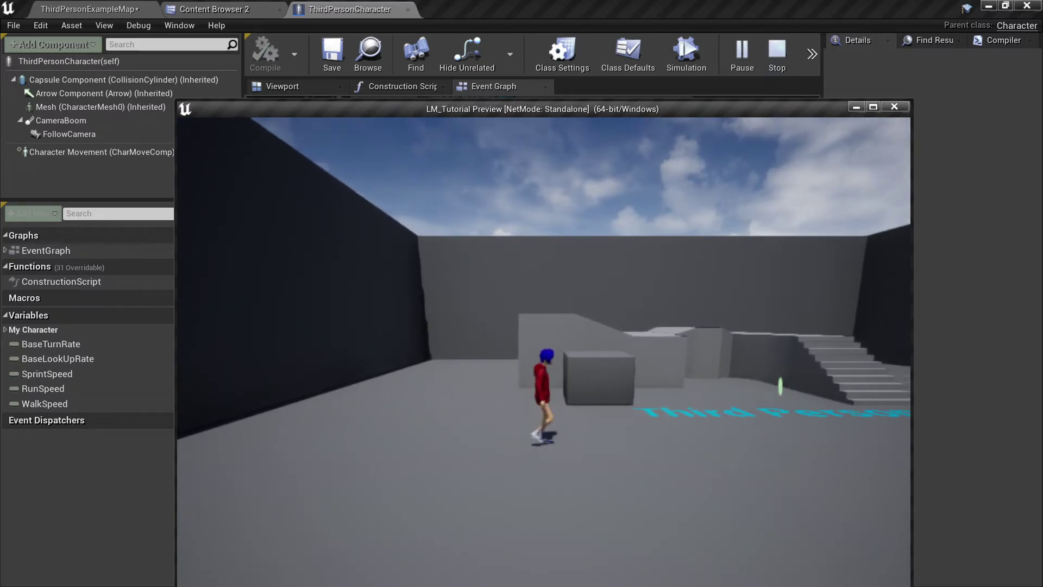
key(d)
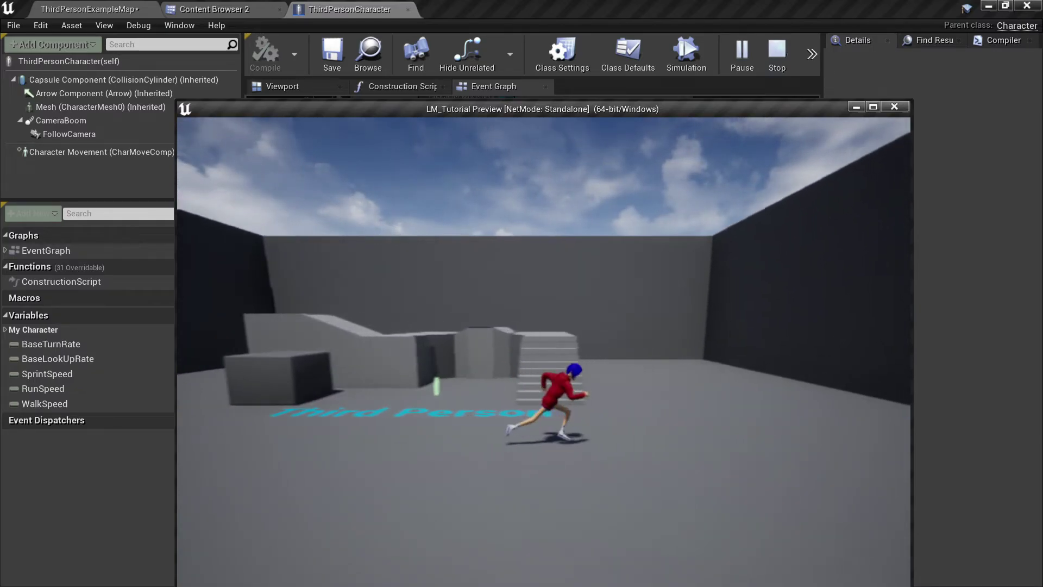
key(d)
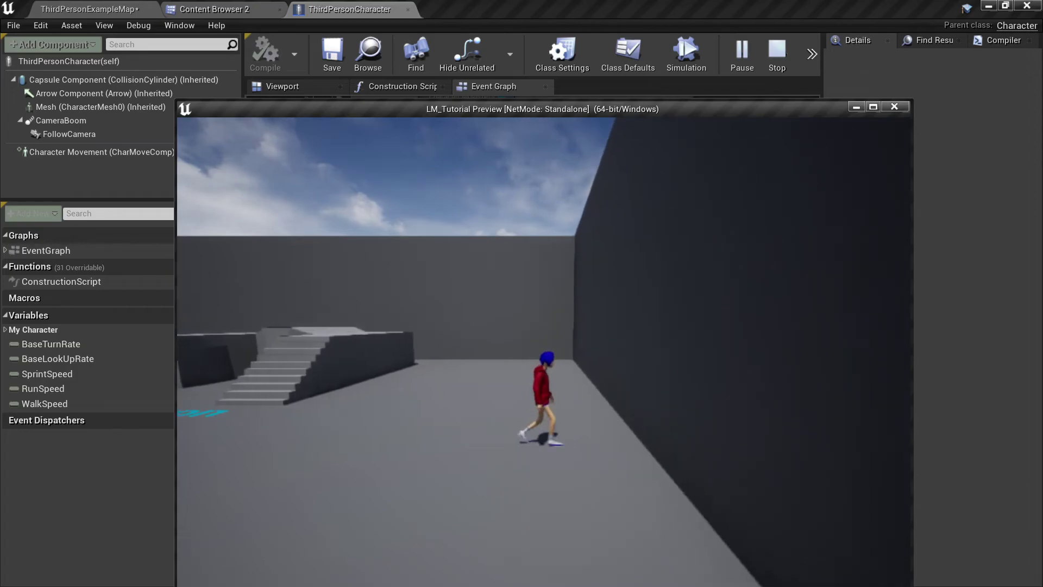
key(a)
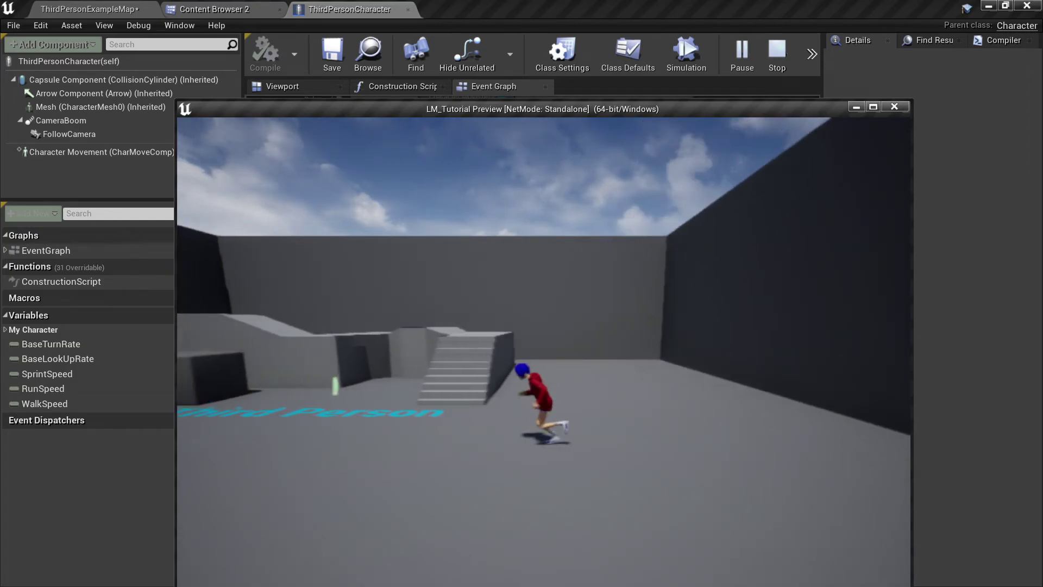
key(a)
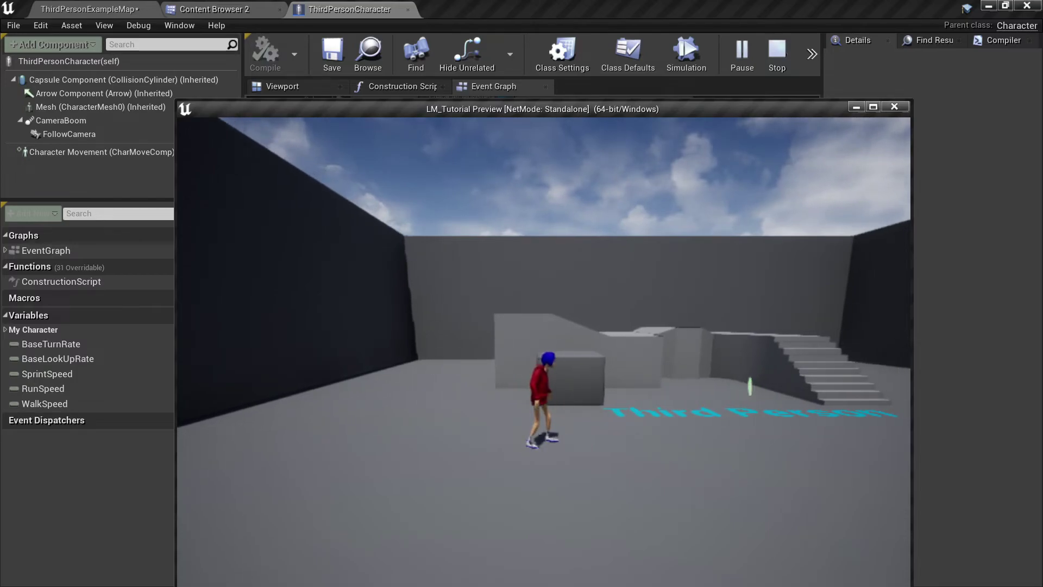
key(Escape)
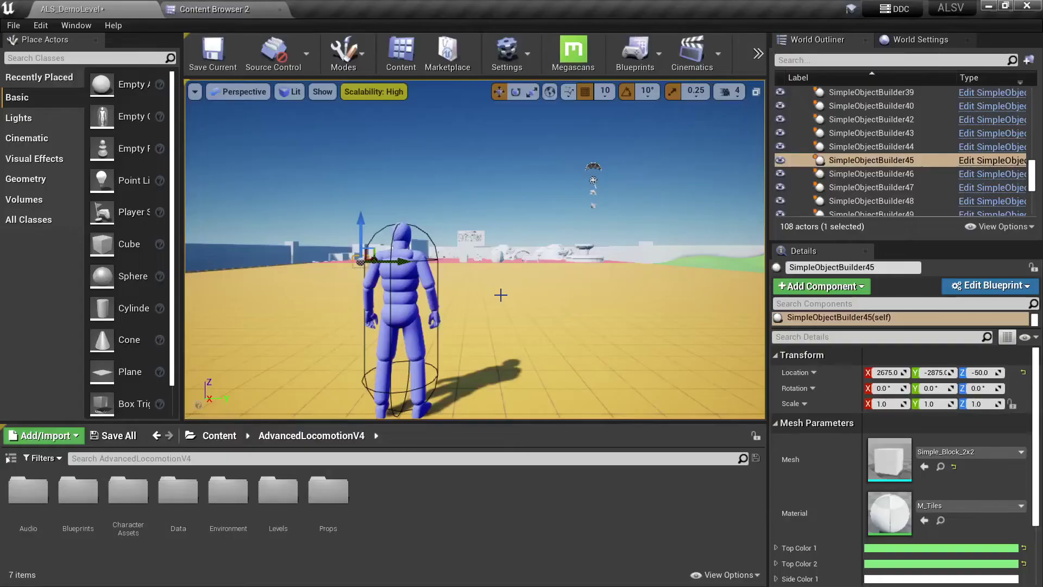
Step: Open the CharacterAssets/MannequinSkeleton folder and show the Other Assets > Animation type filters
click(122, 511)
click(218, 10)
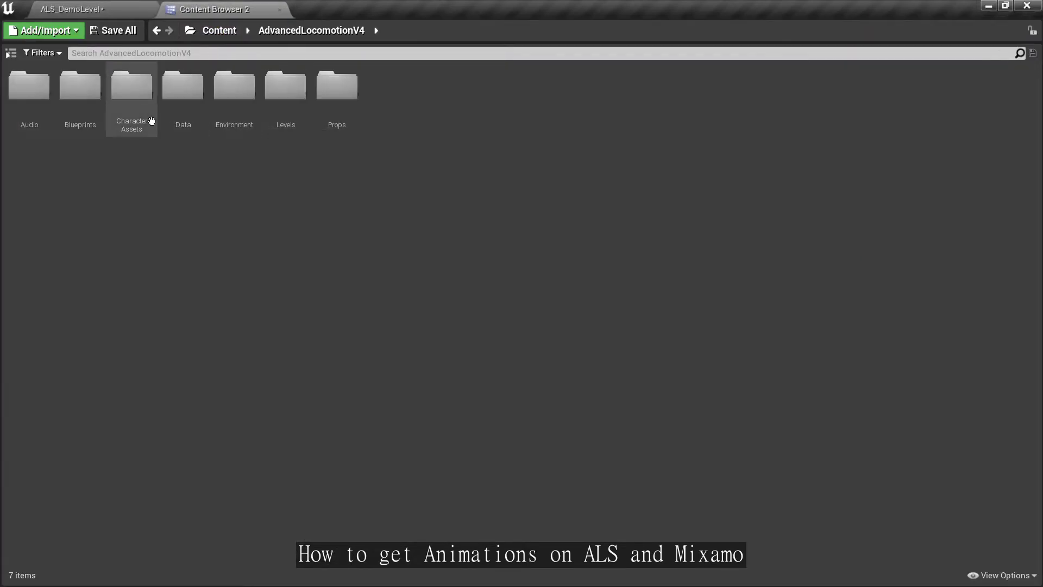
double_click(131, 112)
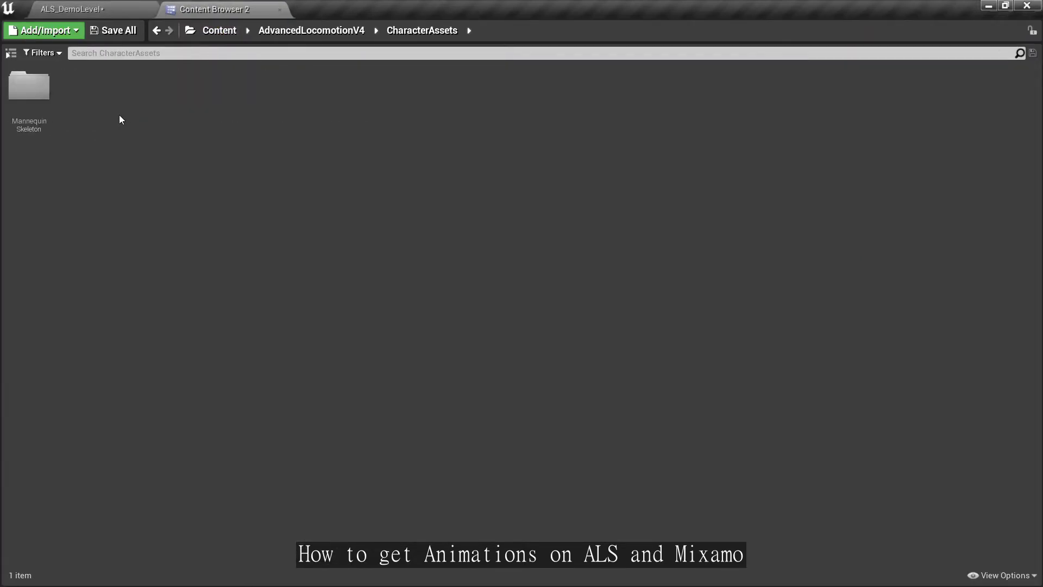
click(33, 114)
double_click(32, 114)
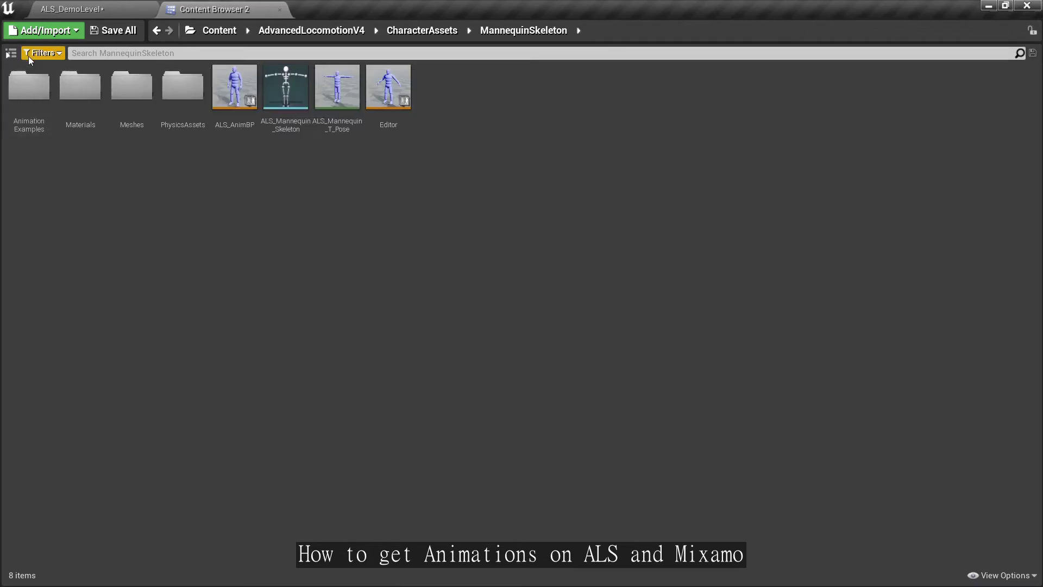
click(29, 56)
mouse_move(86, 258)
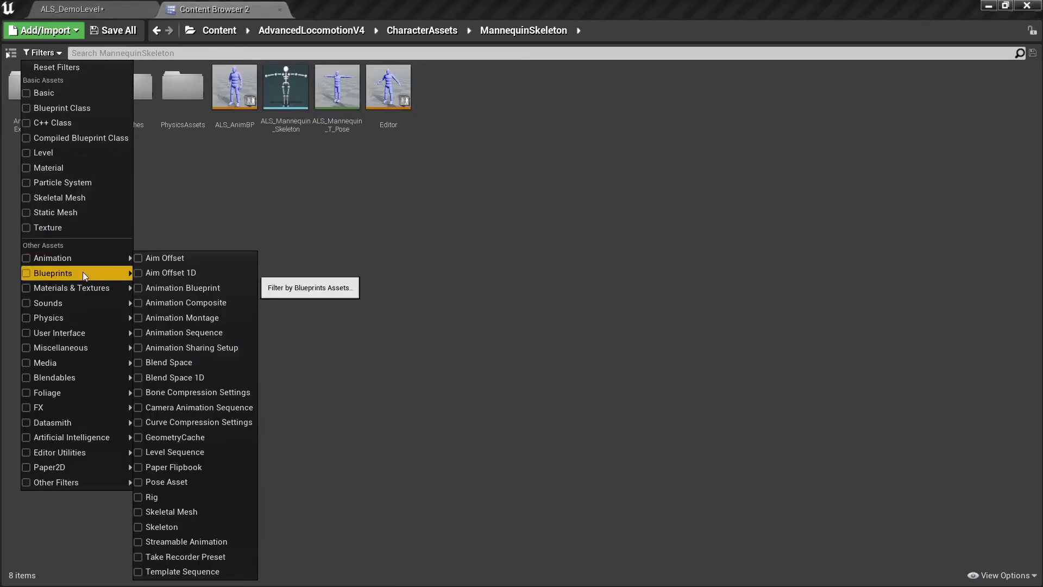
Step: Filter to Animation Sequences, select all, and bulk export them as FBX into ALS_Animations
click(142, 334)
click(350, 283)
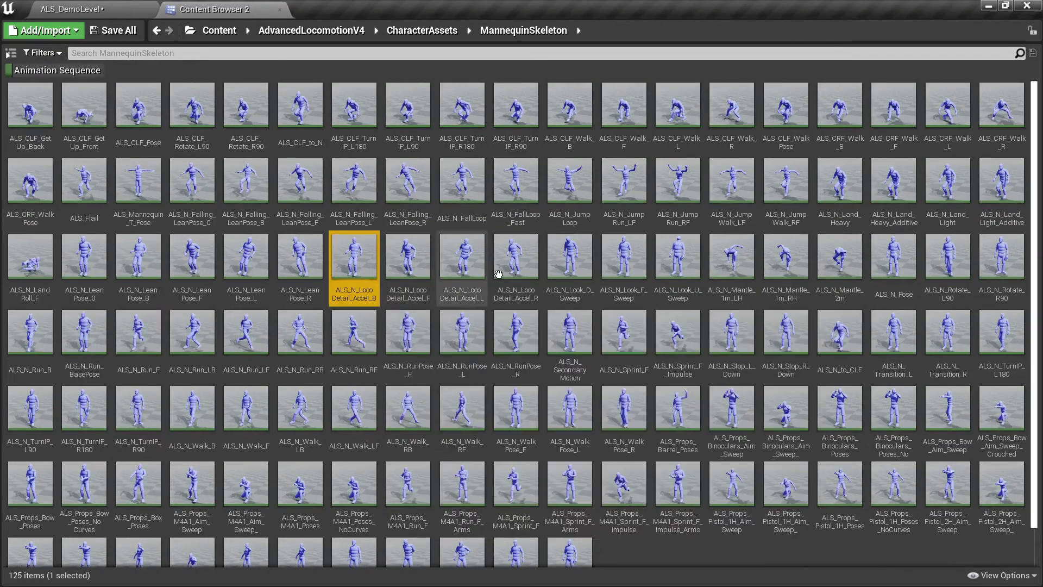
key(ctrl+a)
right_click(585, 258)
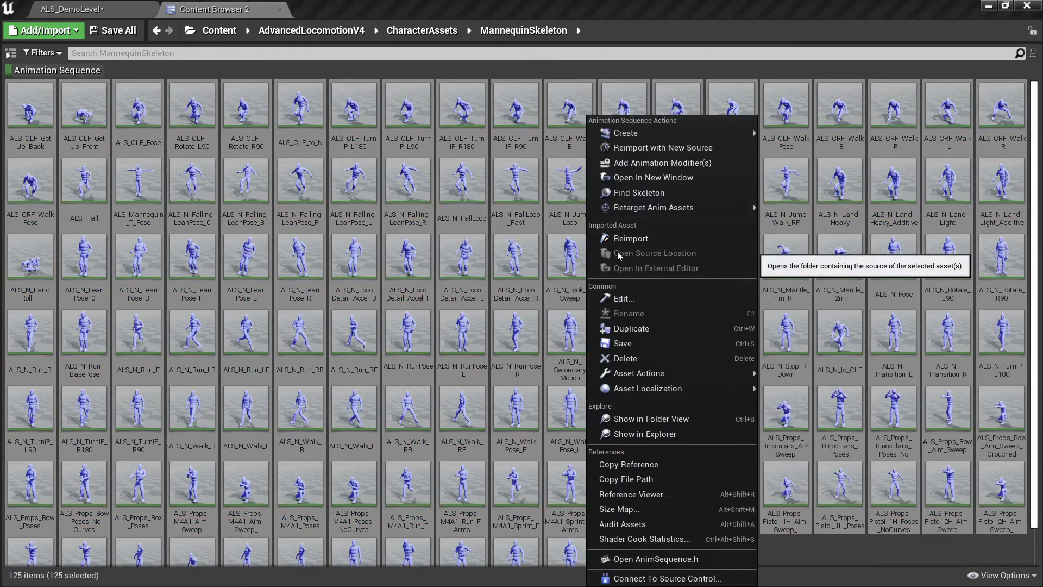
mouse_move(689, 374)
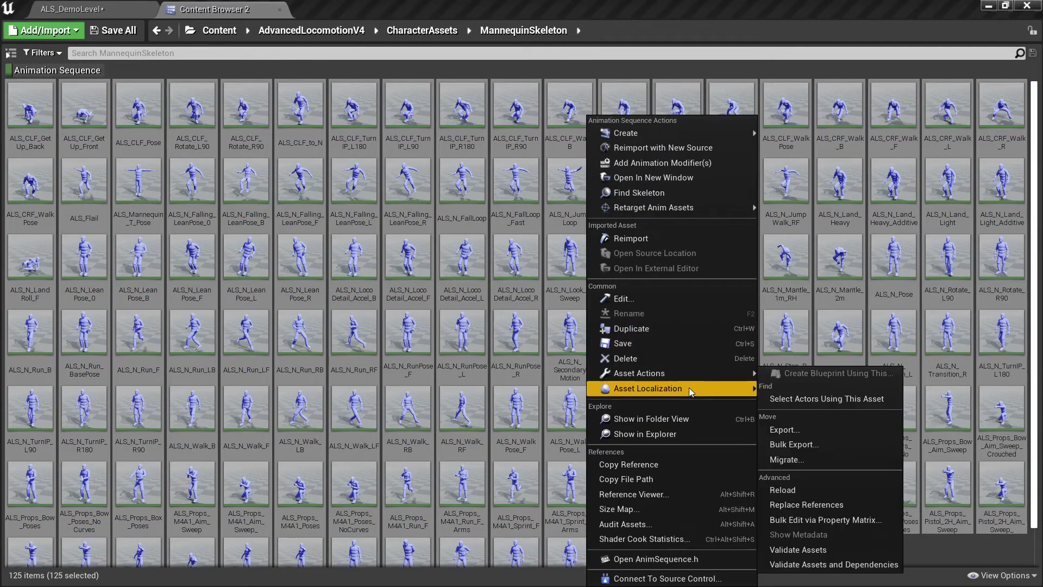
click(783, 448)
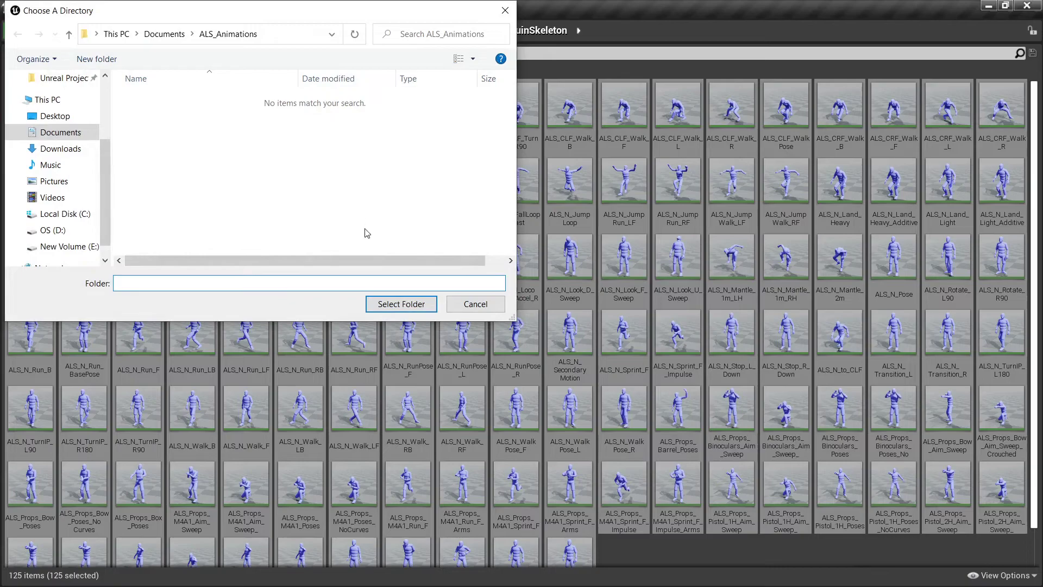
click(395, 307)
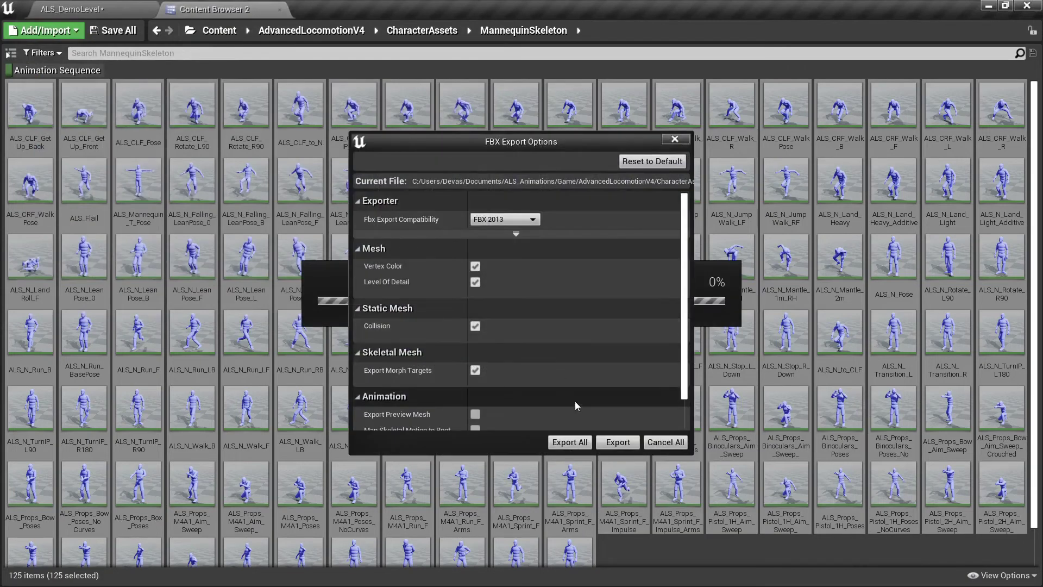
click(569, 442)
text(mixam)
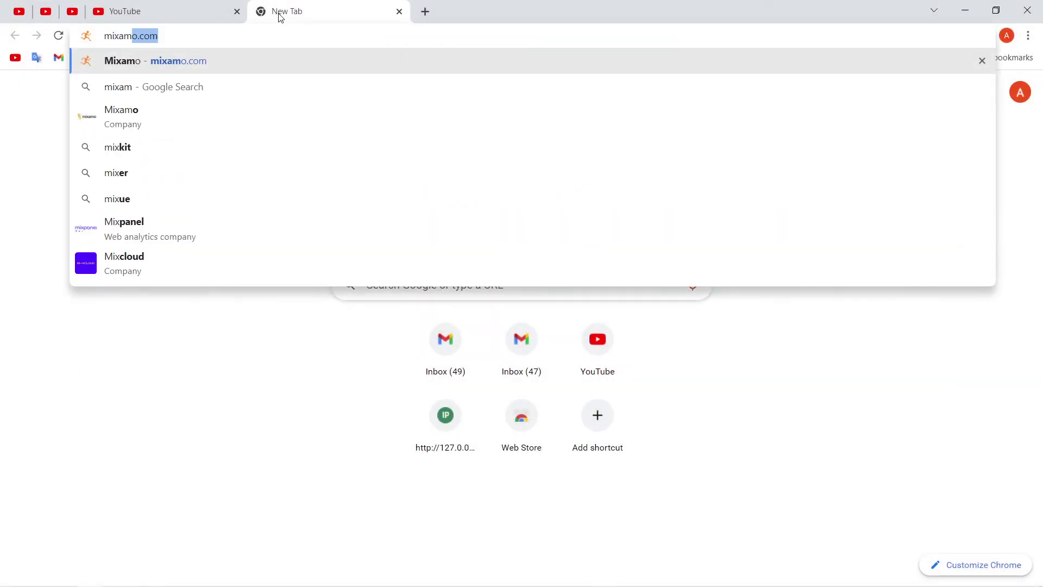
Step: Load mixamo.com in the new Chrome tab
key(Return)
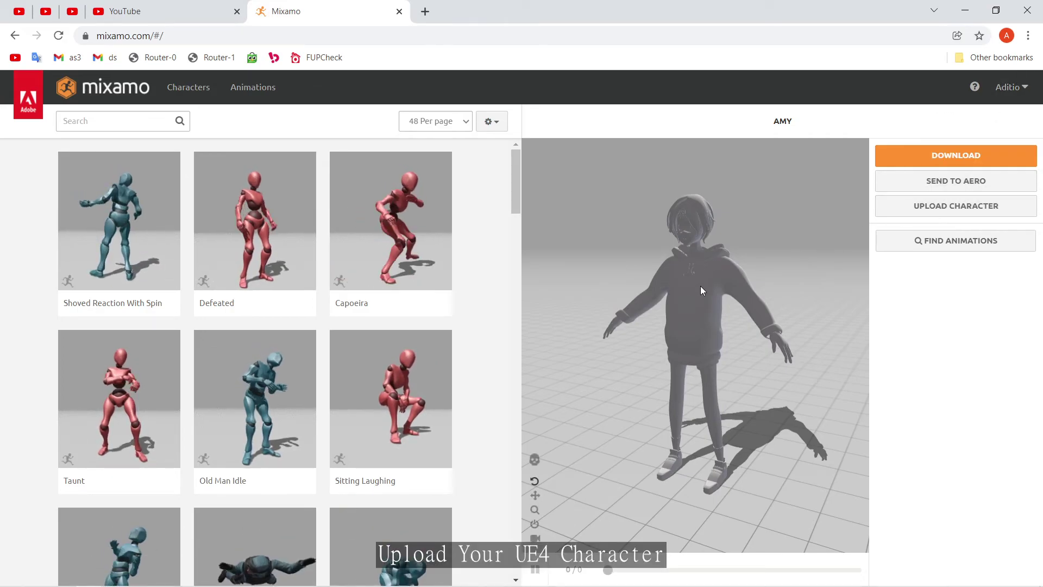
Step: Search 'swim', preview the Swimming animation on Amy, and set it to In Place
click(122, 125)
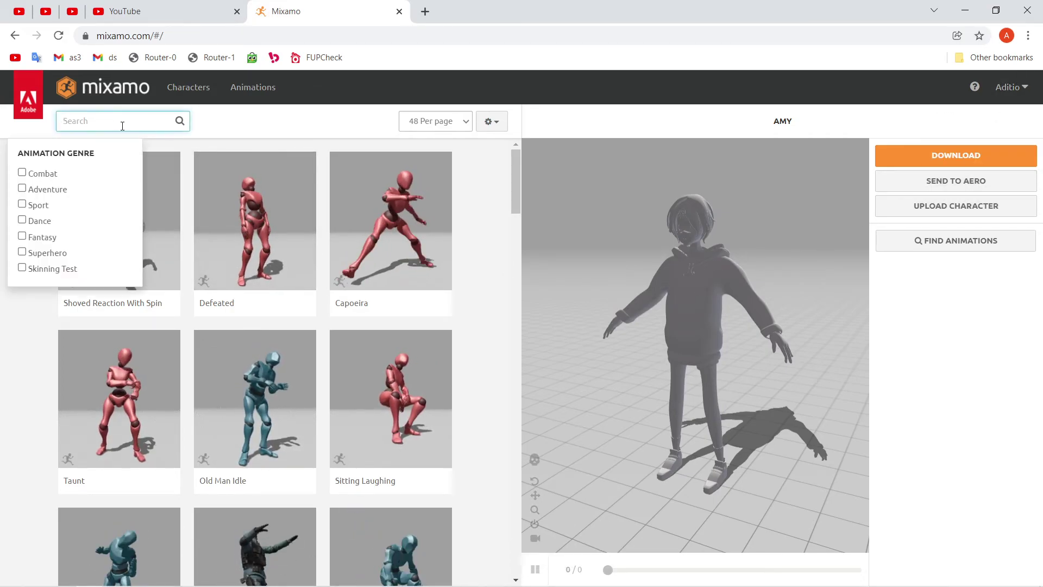
text(swim)
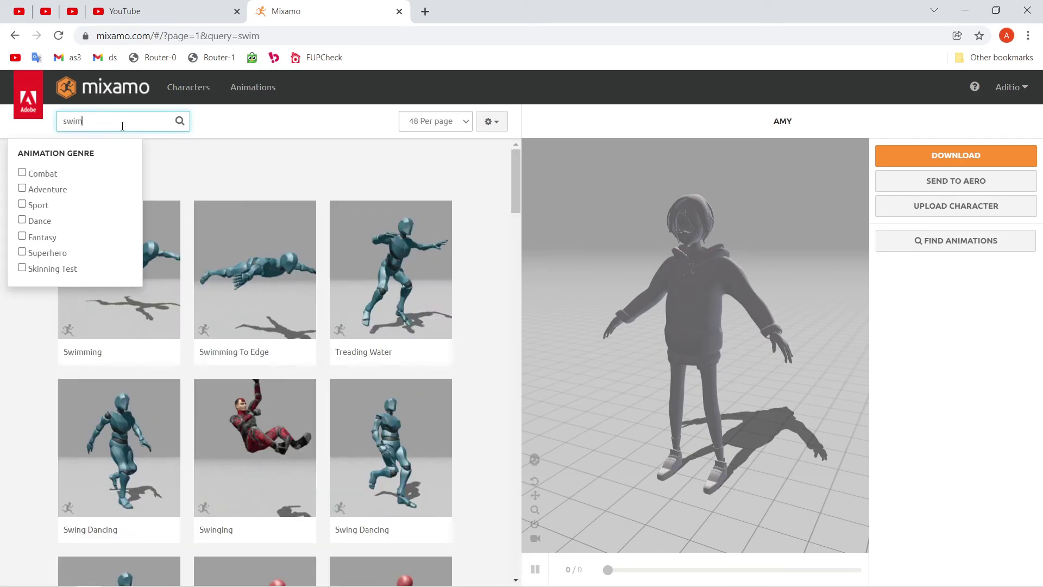
click(173, 290)
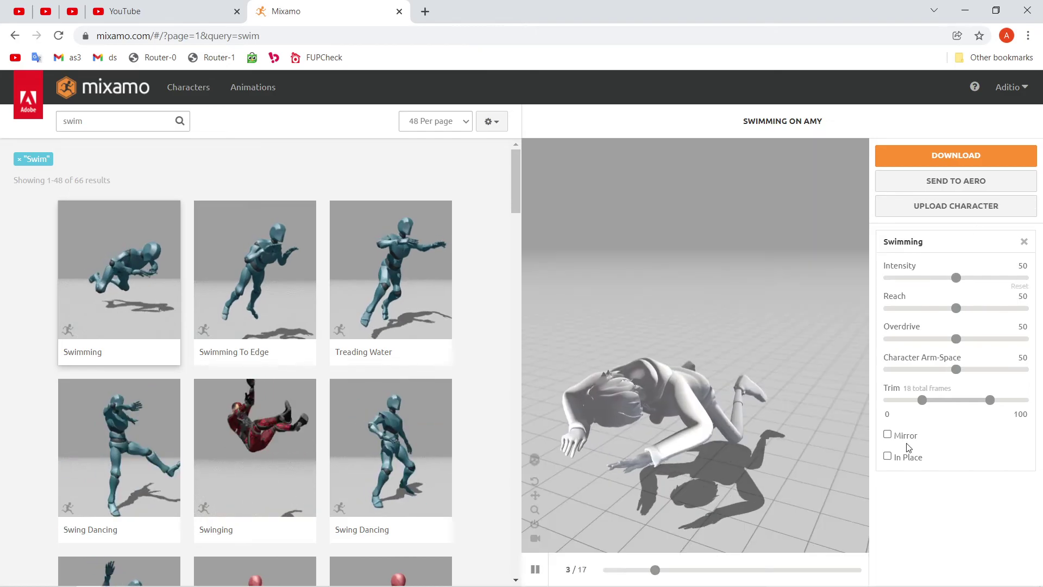
click(888, 456)
Step: Download Swimming.fbx without skin using uniform keyframe reduction, then preview Swimming To Edge on Amy
click(952, 154)
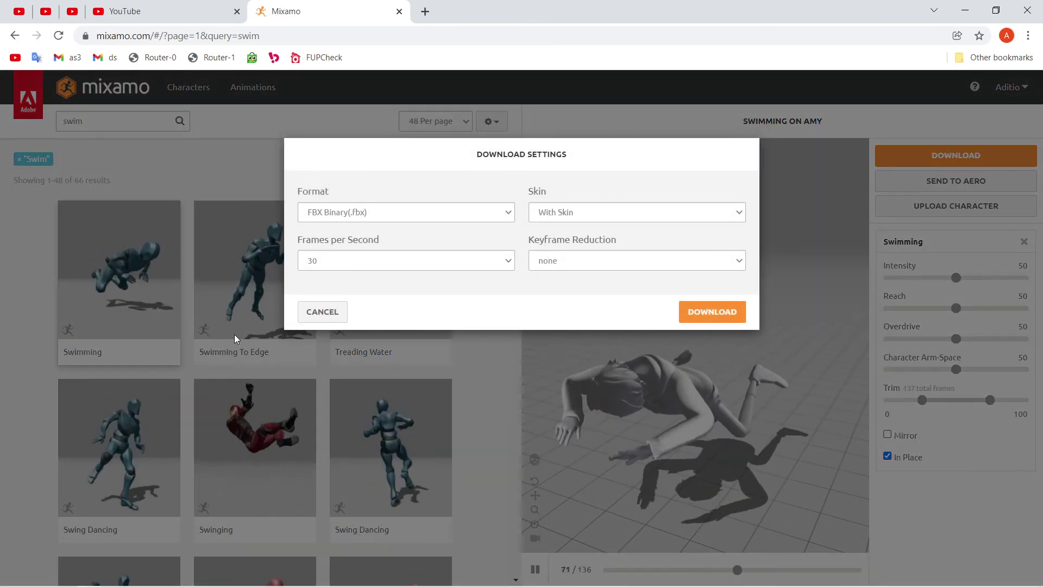
click(321, 314)
click(955, 157)
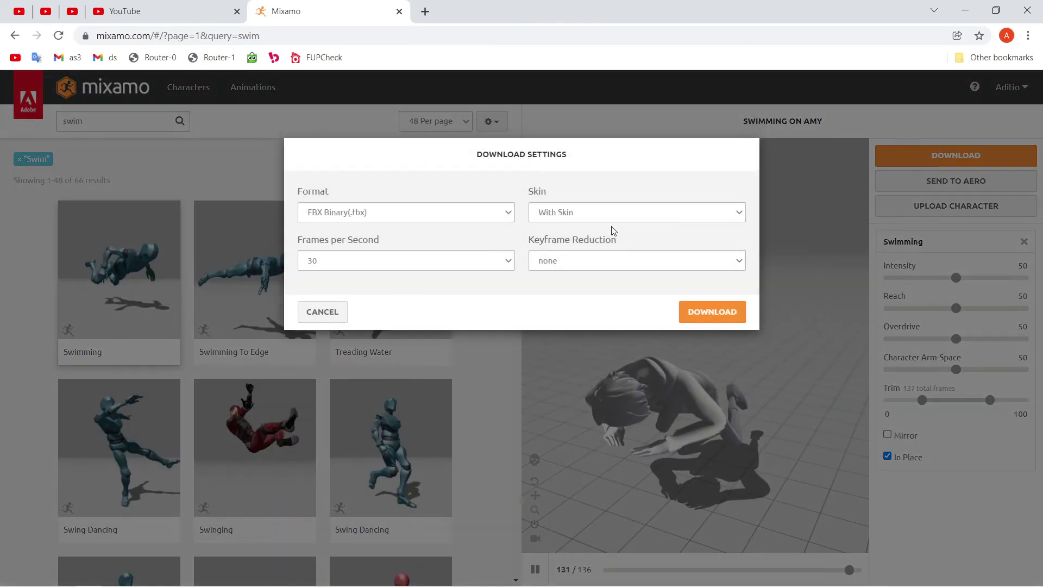
click(605, 213)
click(597, 236)
click(597, 260)
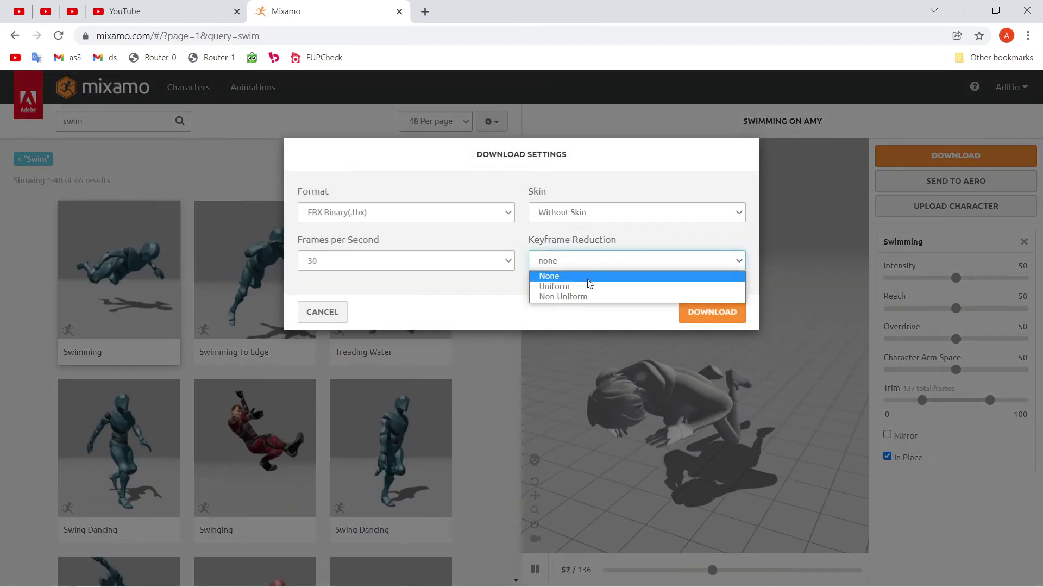
click(588, 284)
click(694, 308)
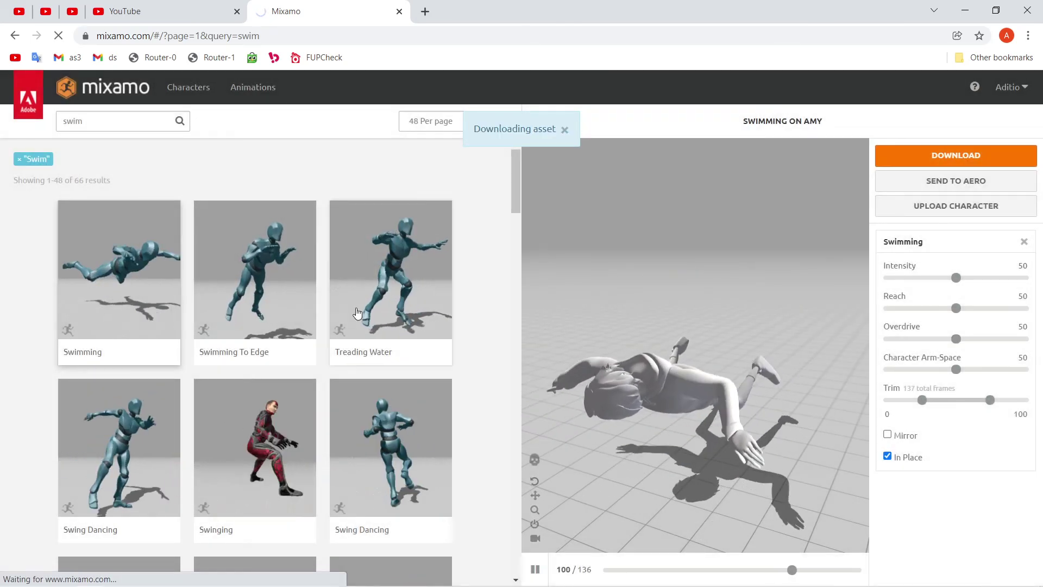
click(303, 313)
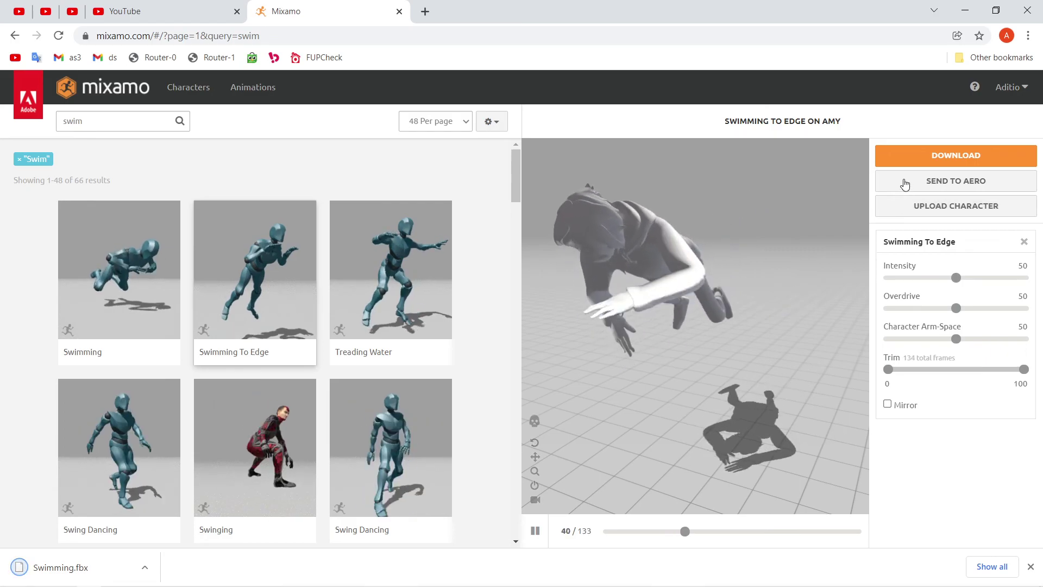
Step: Download Swimming To Edge.fbx and Treading Water.fbx without skin at 30 fps
click(913, 162)
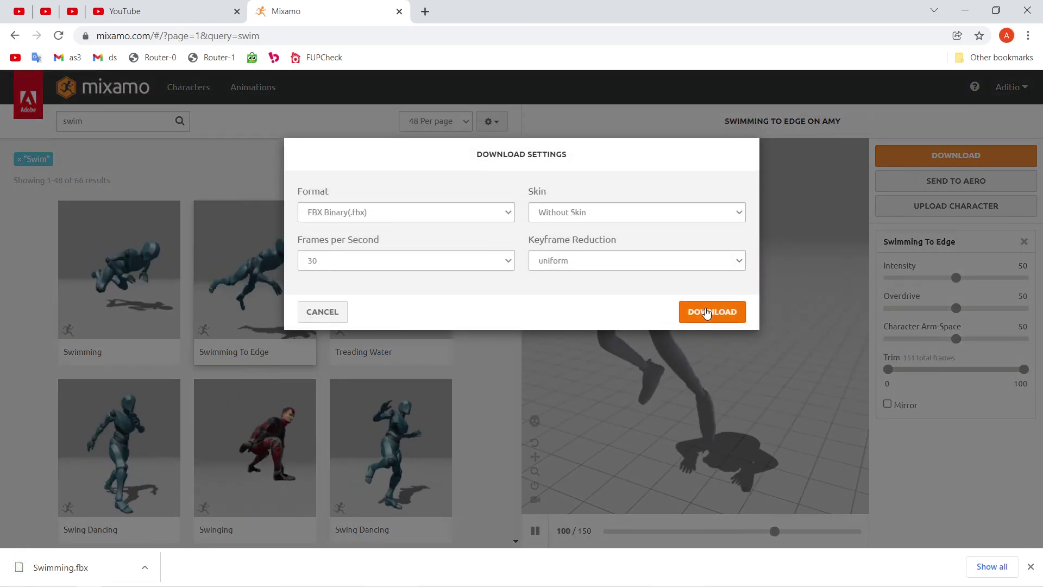
click(706, 311)
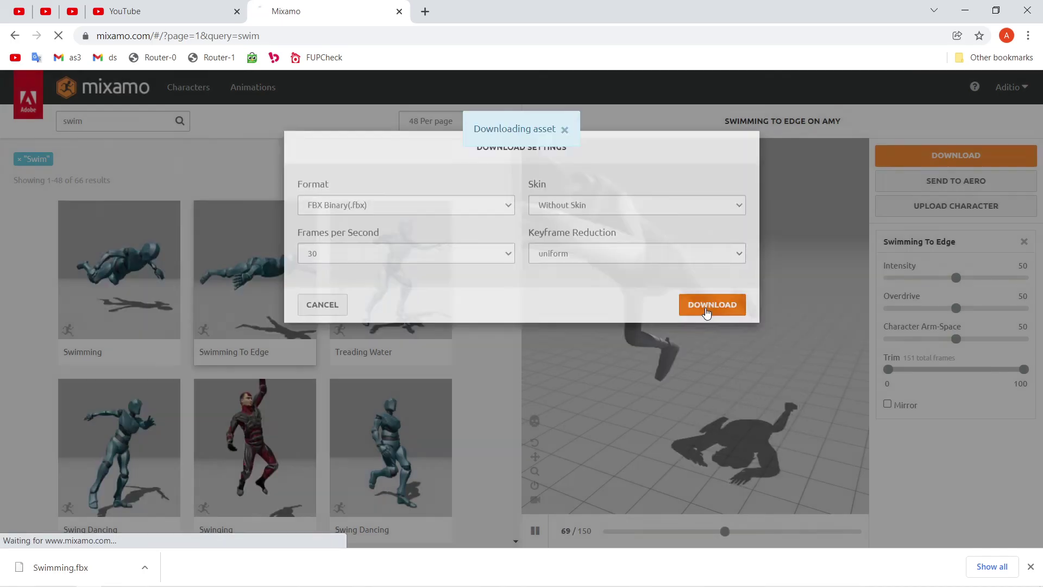
click(391, 282)
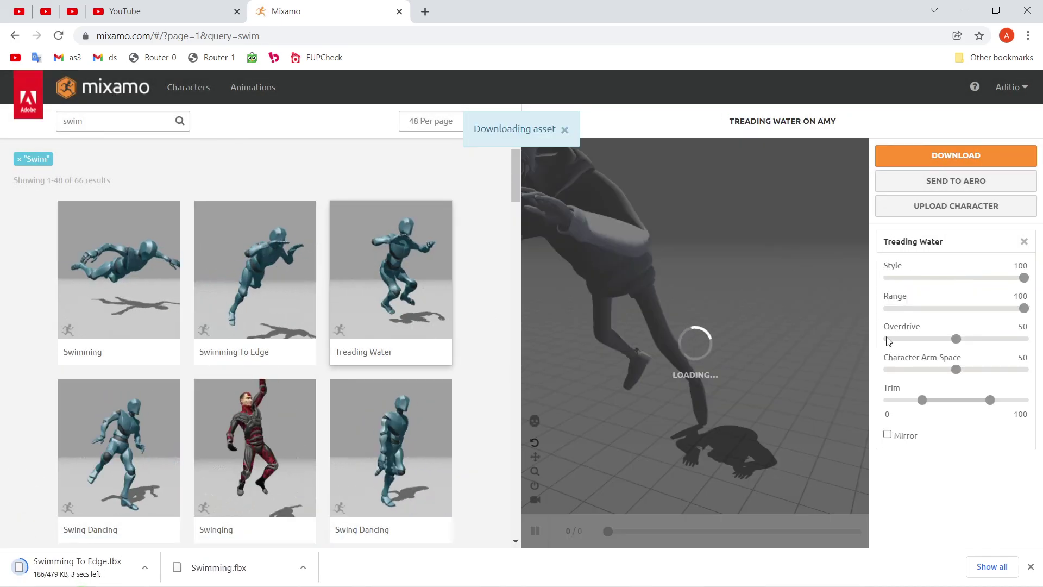
click(955, 155)
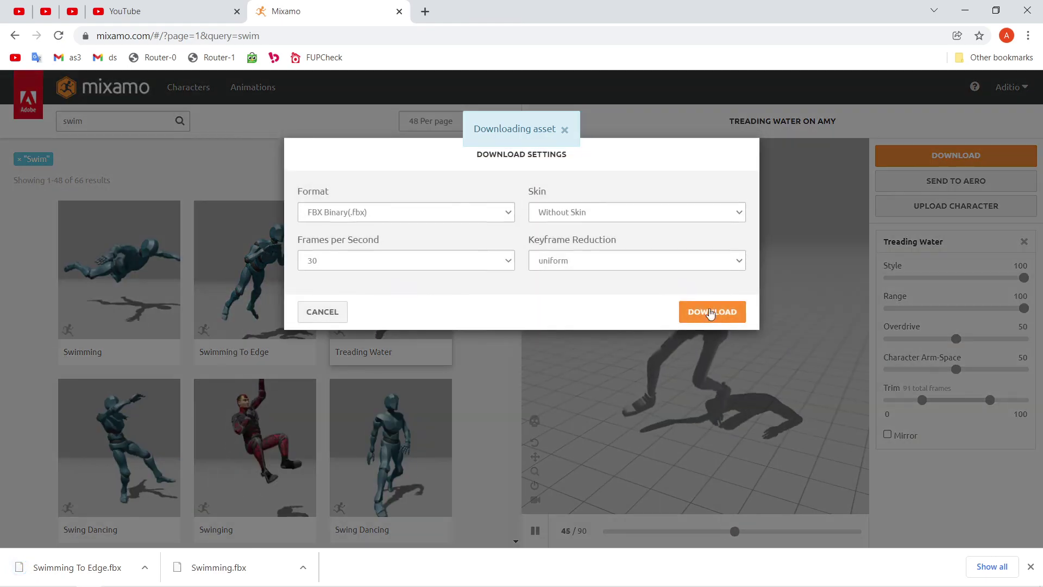
click(690, 318)
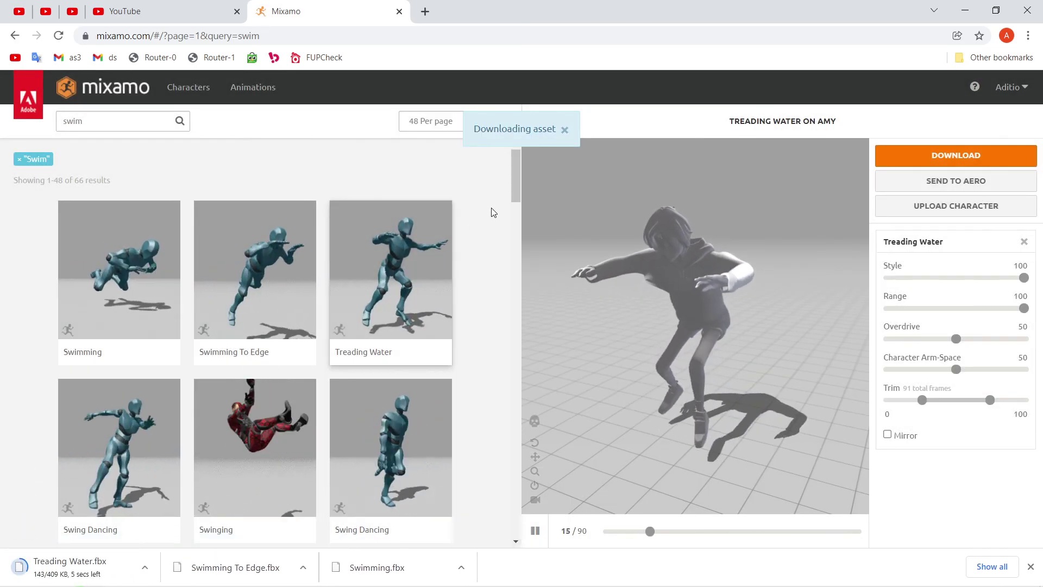
scroll(514, 197, down, 6)
scroll(516, 200, up, 6)
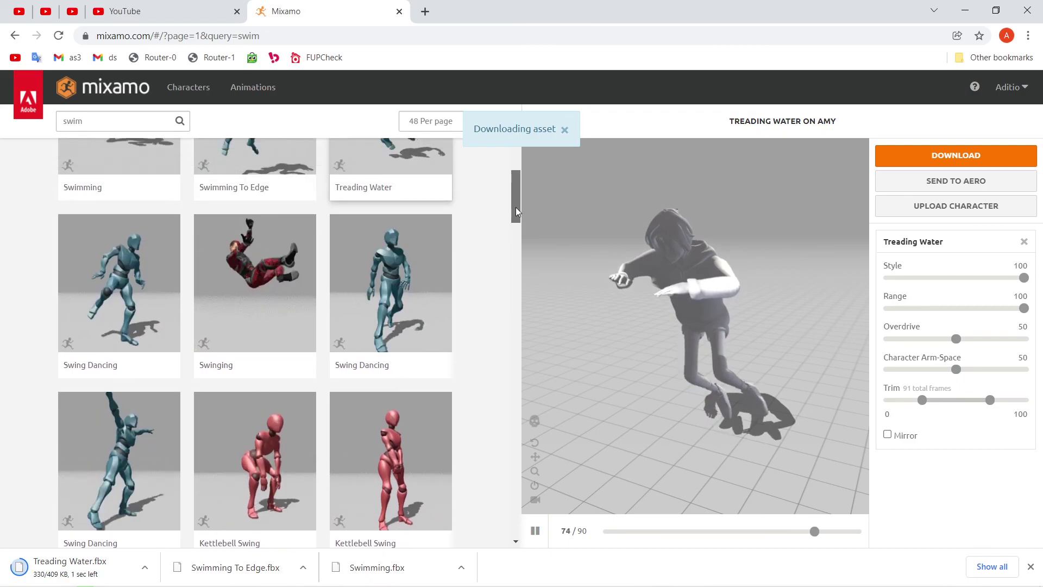
drag(517, 201, 518, 265)
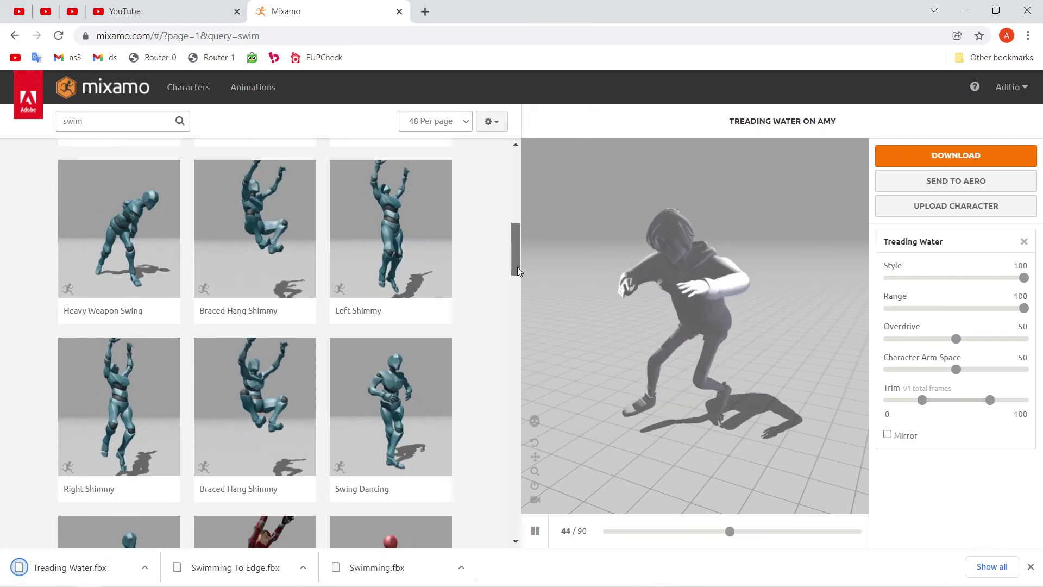